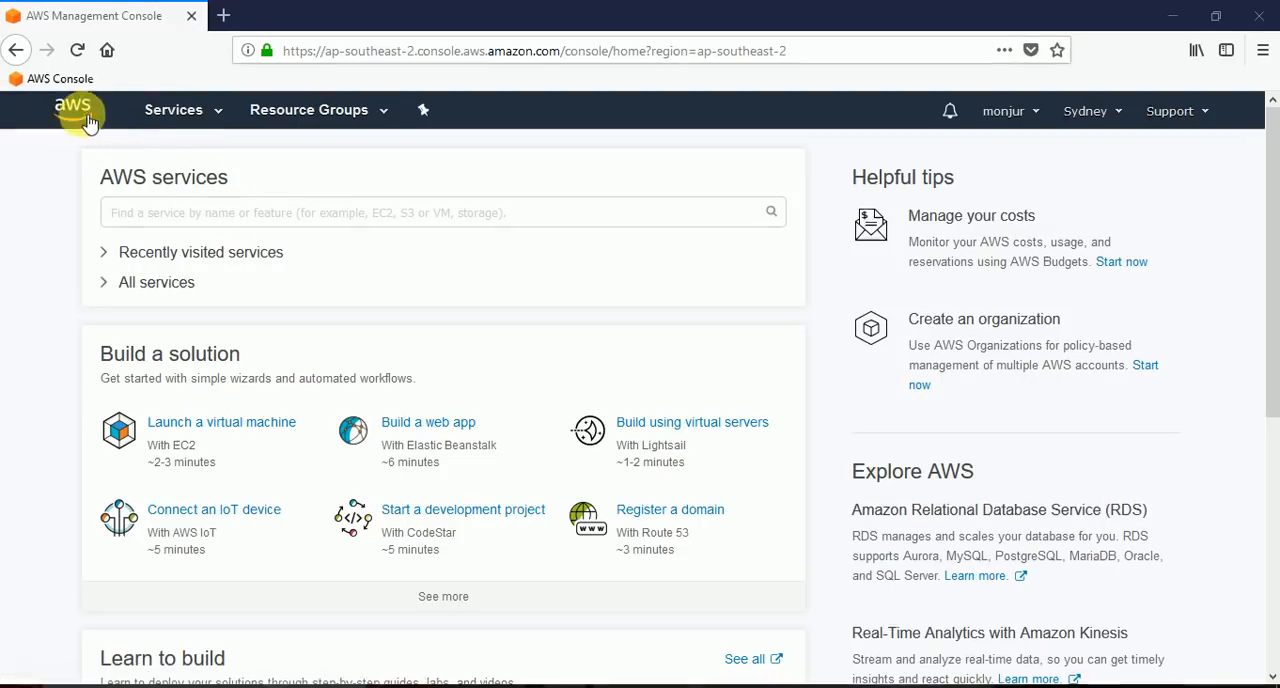
Open the CloudFormation service and start designing a new template.
click(176, 114)
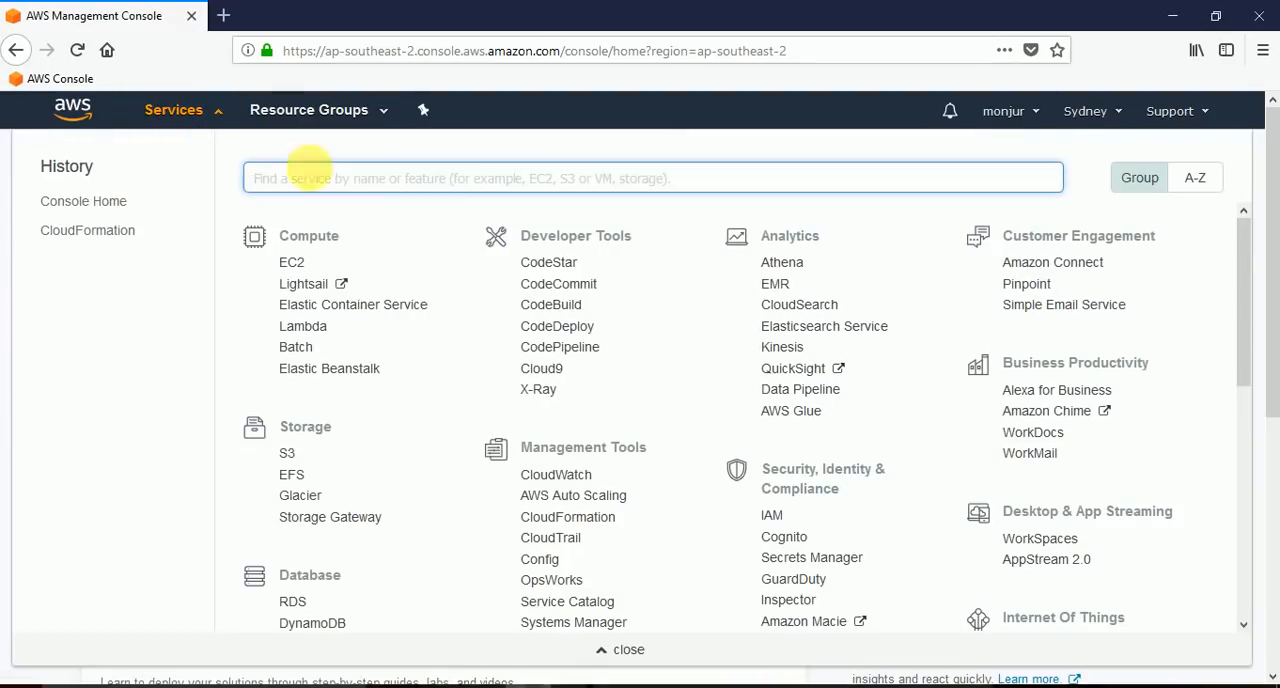
click(600, 524)
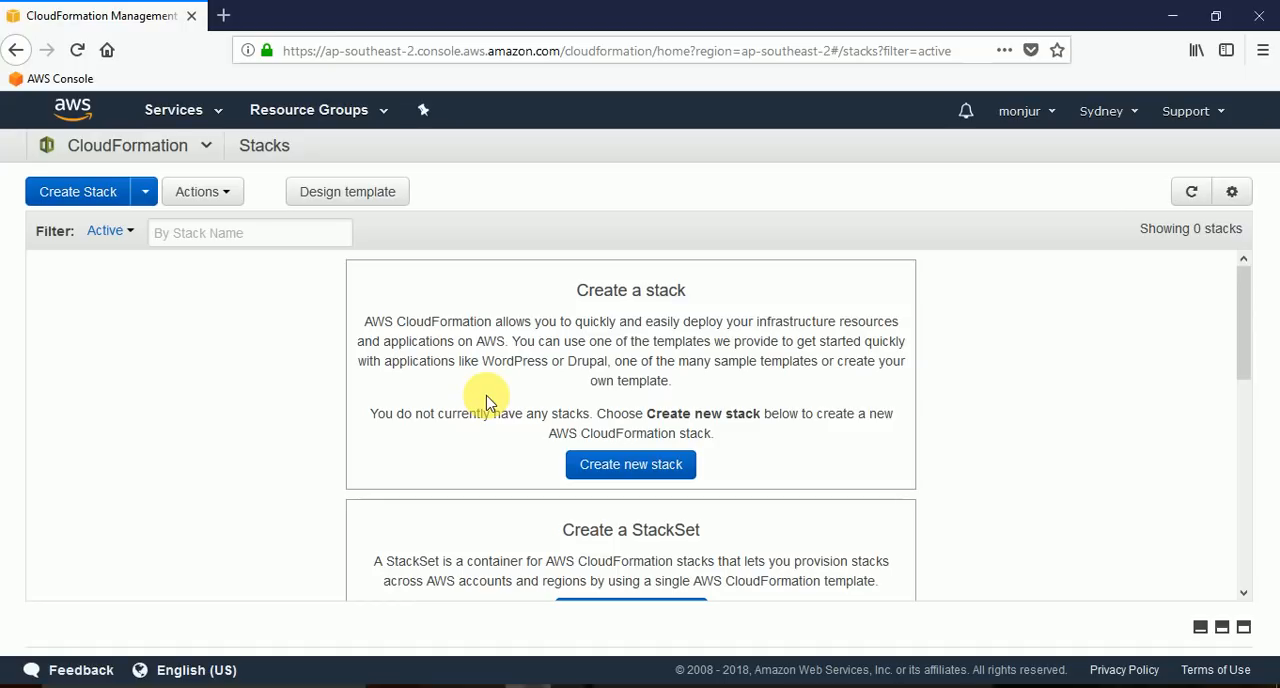
click(405, 199)
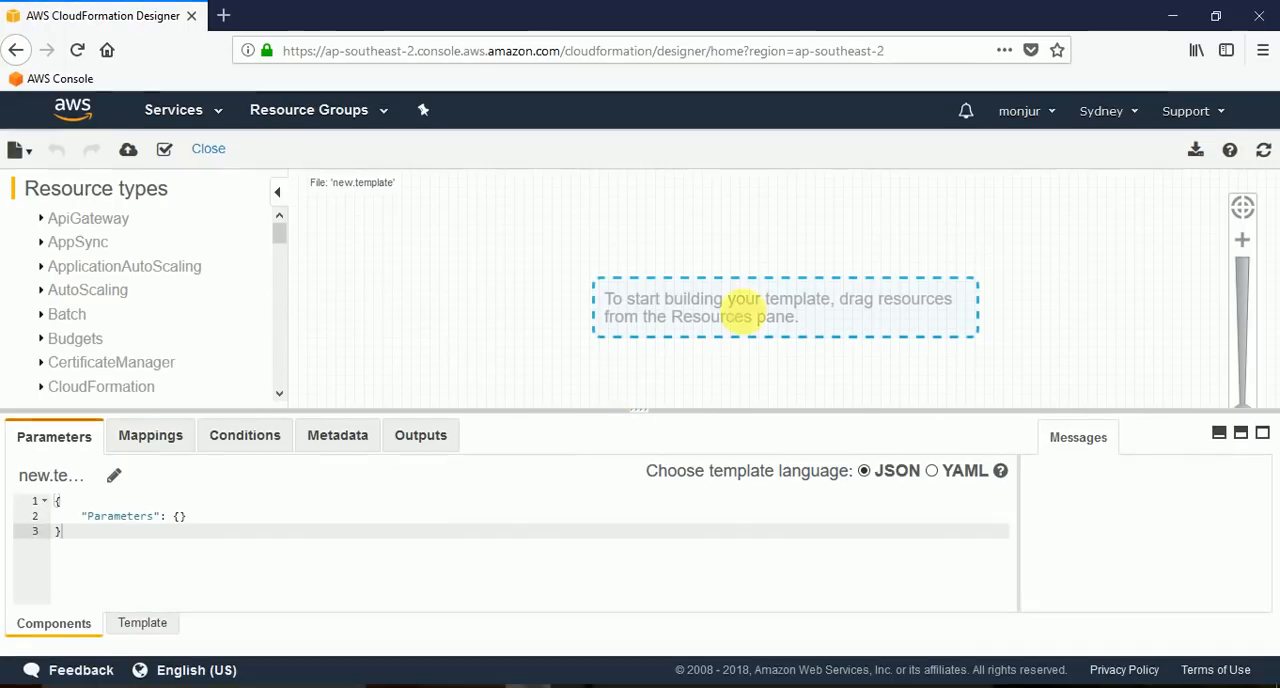
Convert the empty template to YAML and back to JSON.
drag(642, 410, 642, 426)
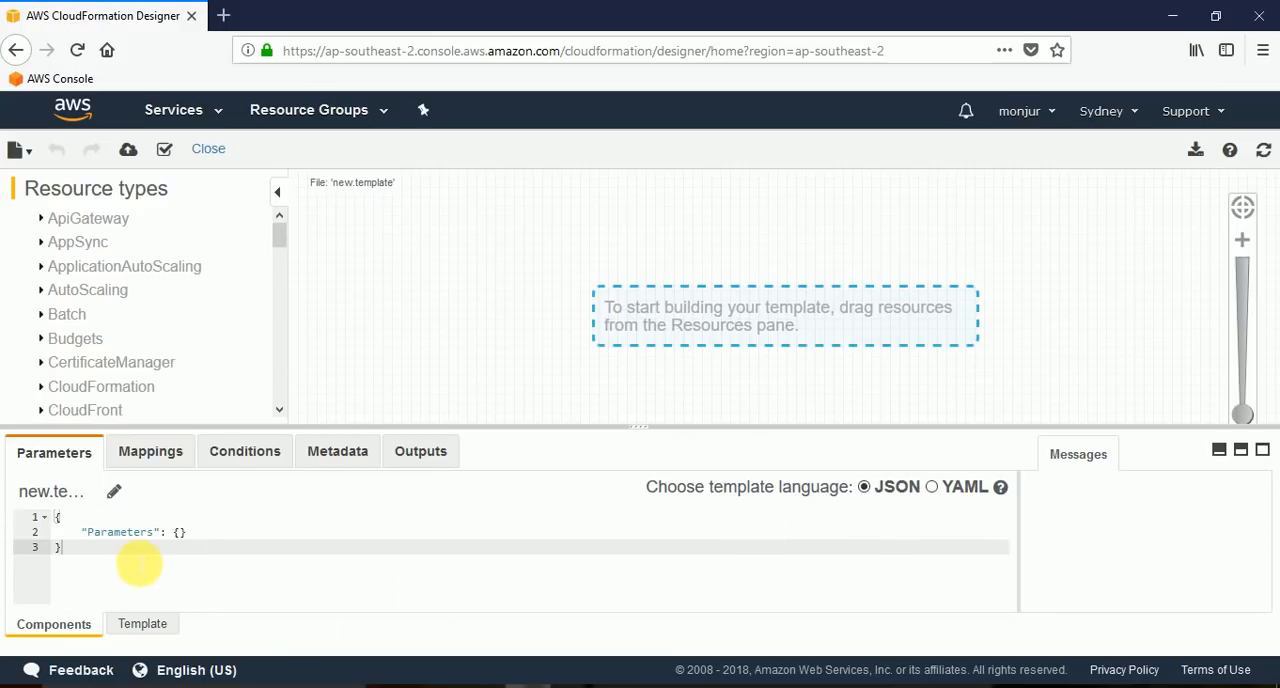
click(932, 488)
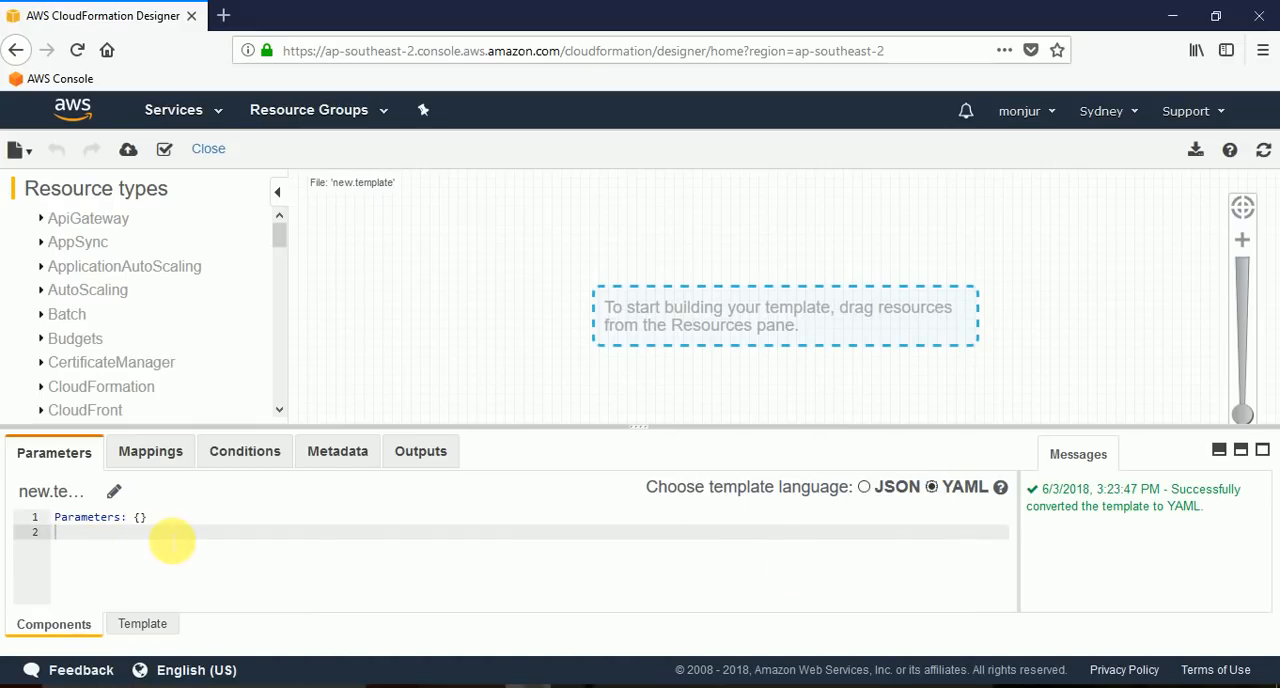
click(864, 488)
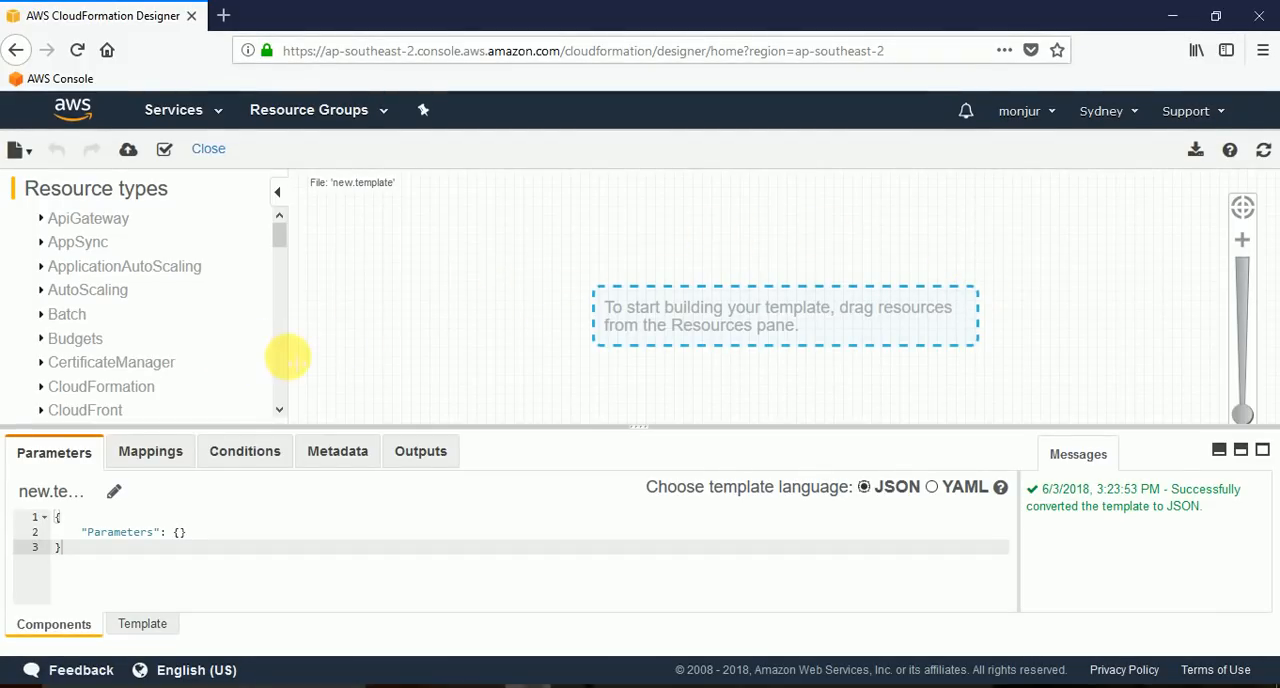
drag(647, 428, 657, 455)
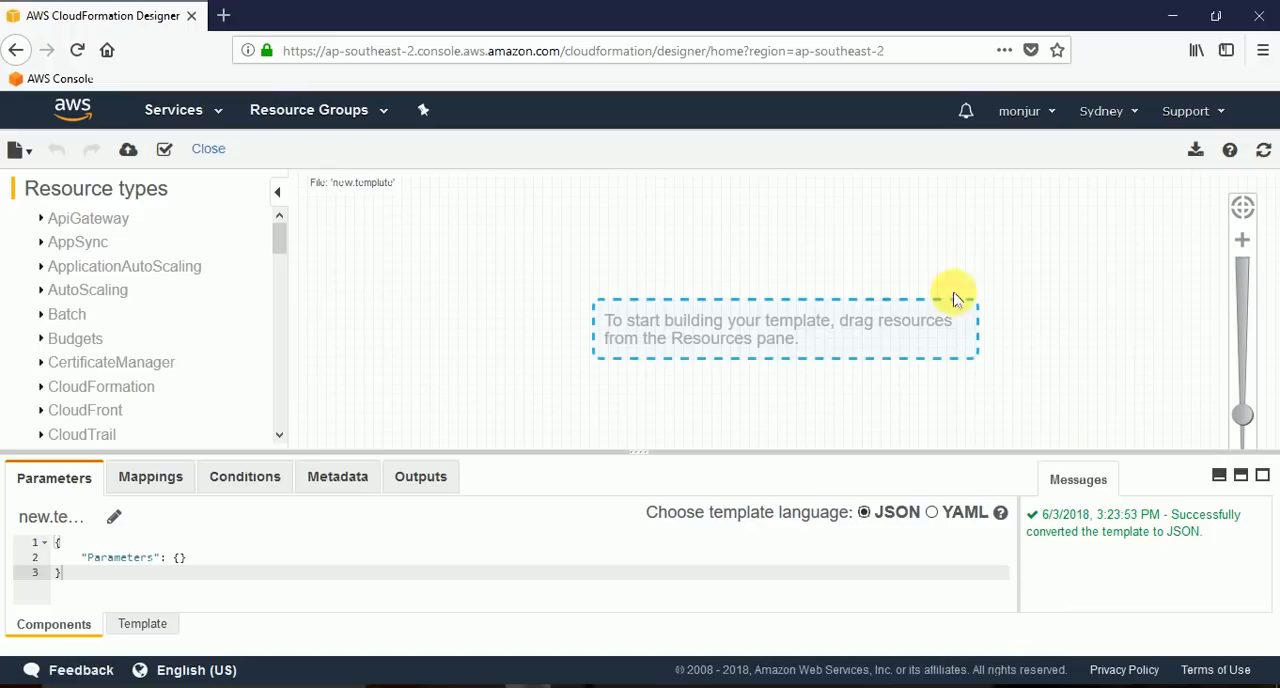
click(20, 150)
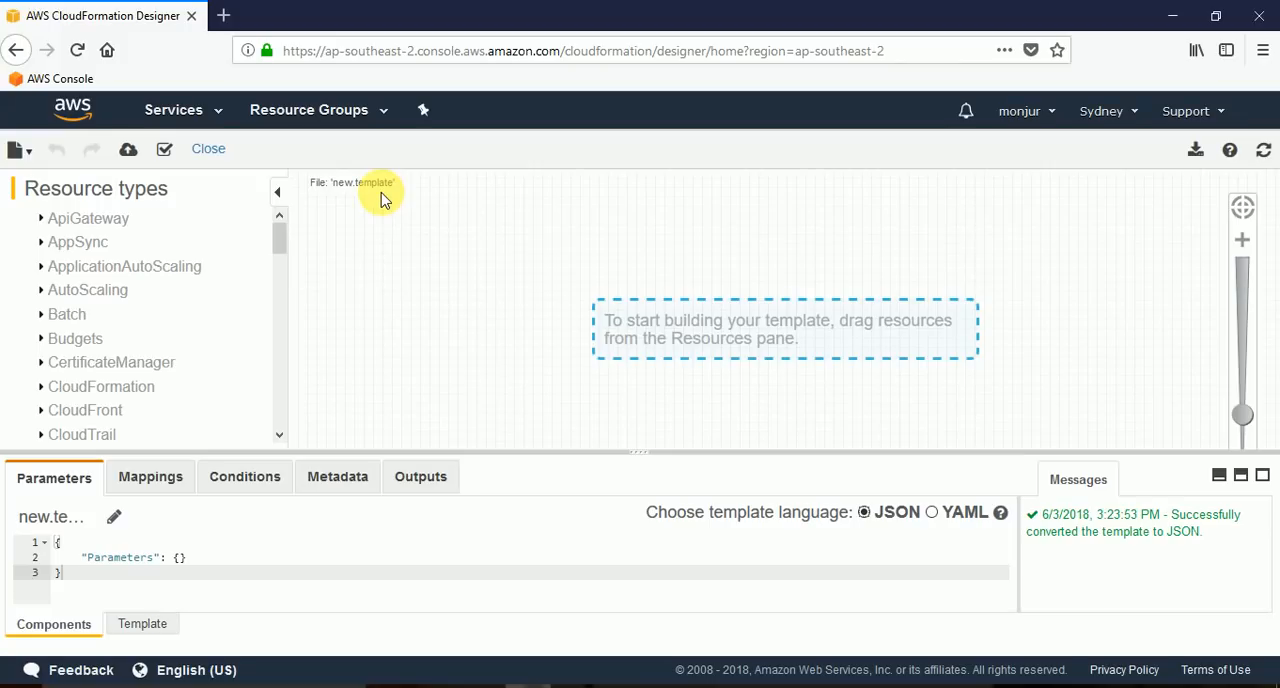
Show the complete template code and rename the template file as WebServer.template.
click(148, 628)
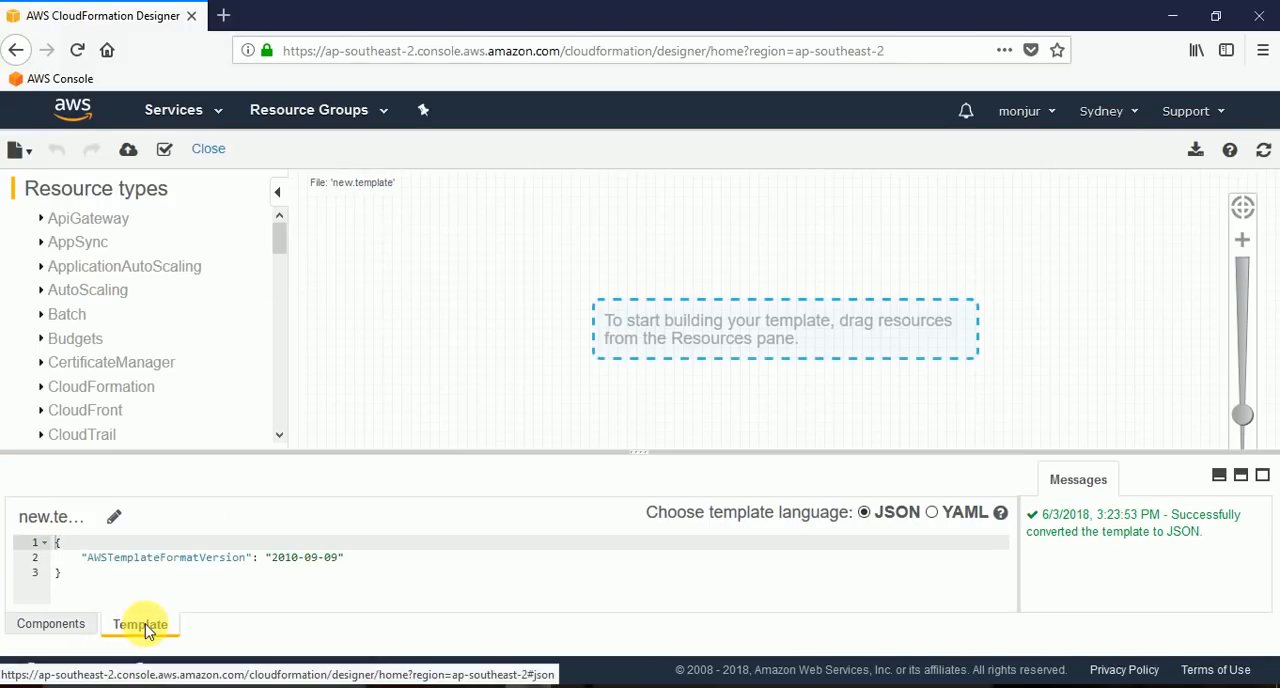
click(118, 517)
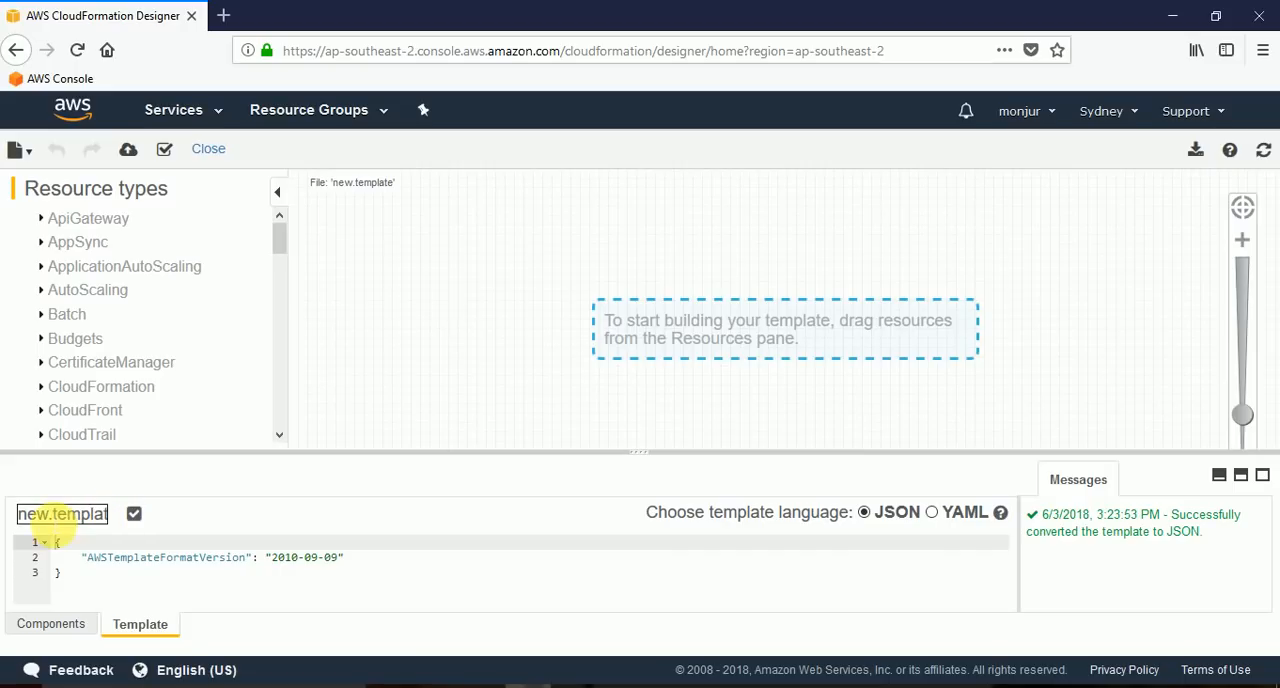
key(BackSpace)
key(BackSpace)
key(BackSpace)
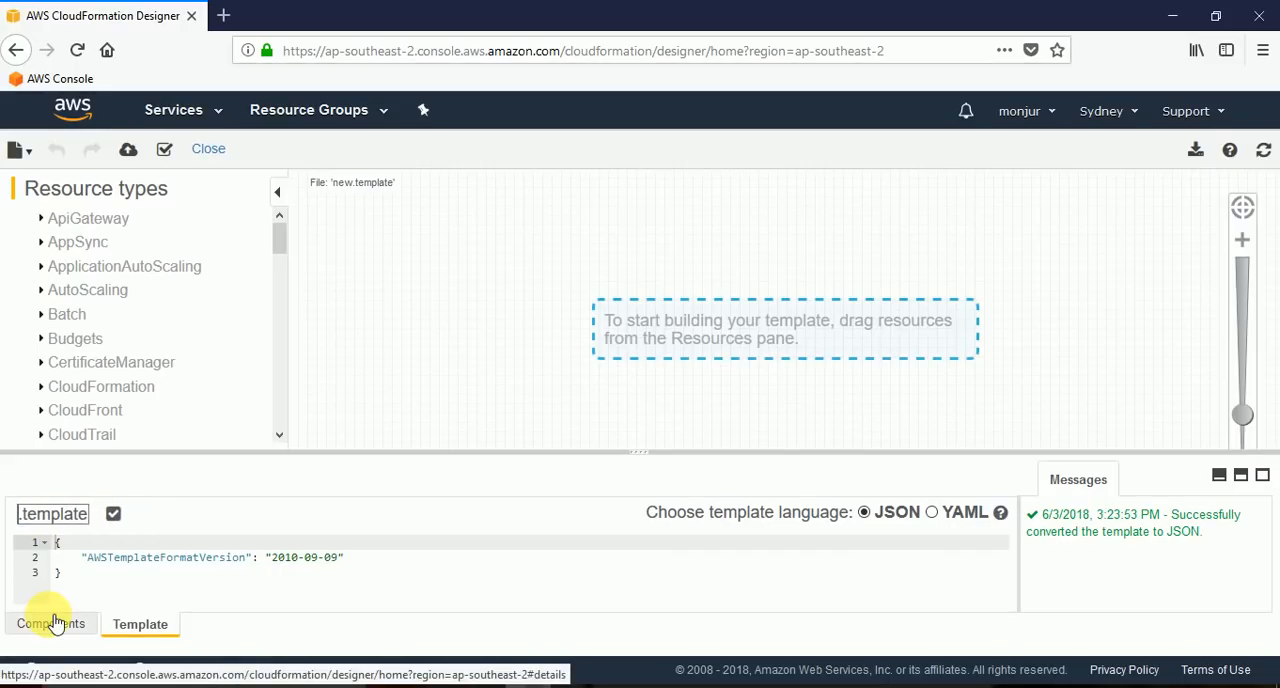
text(WebSer)
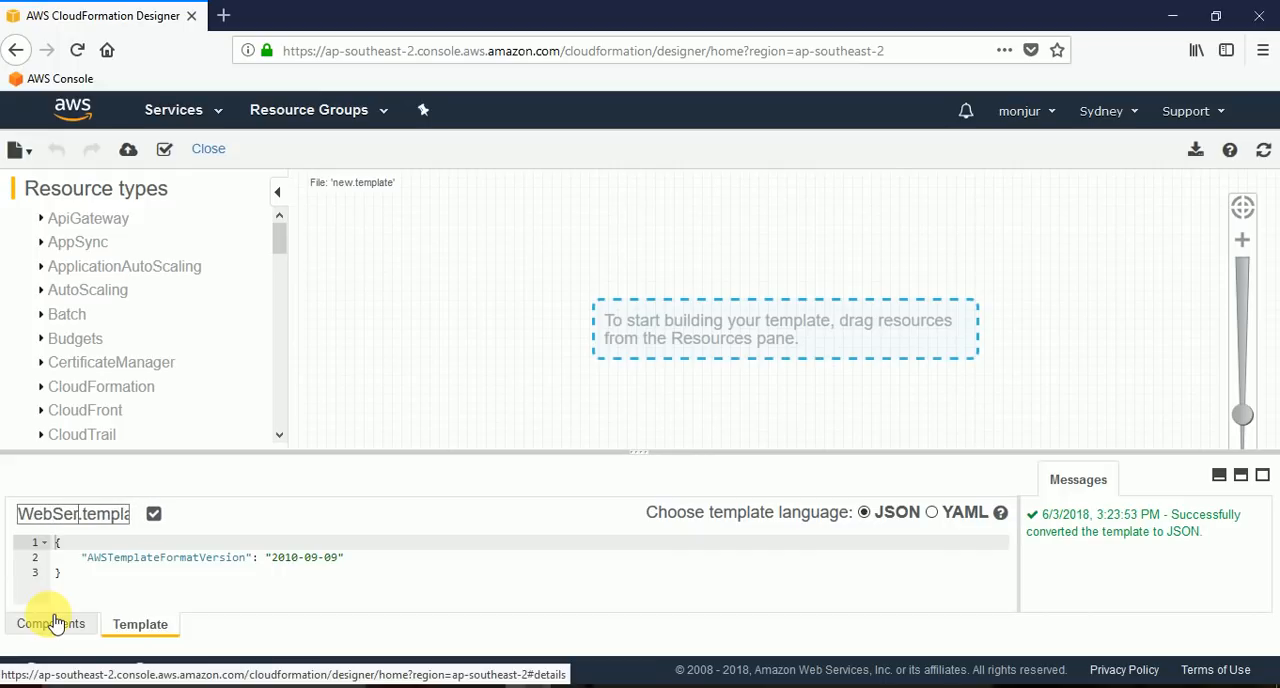
text(ver)
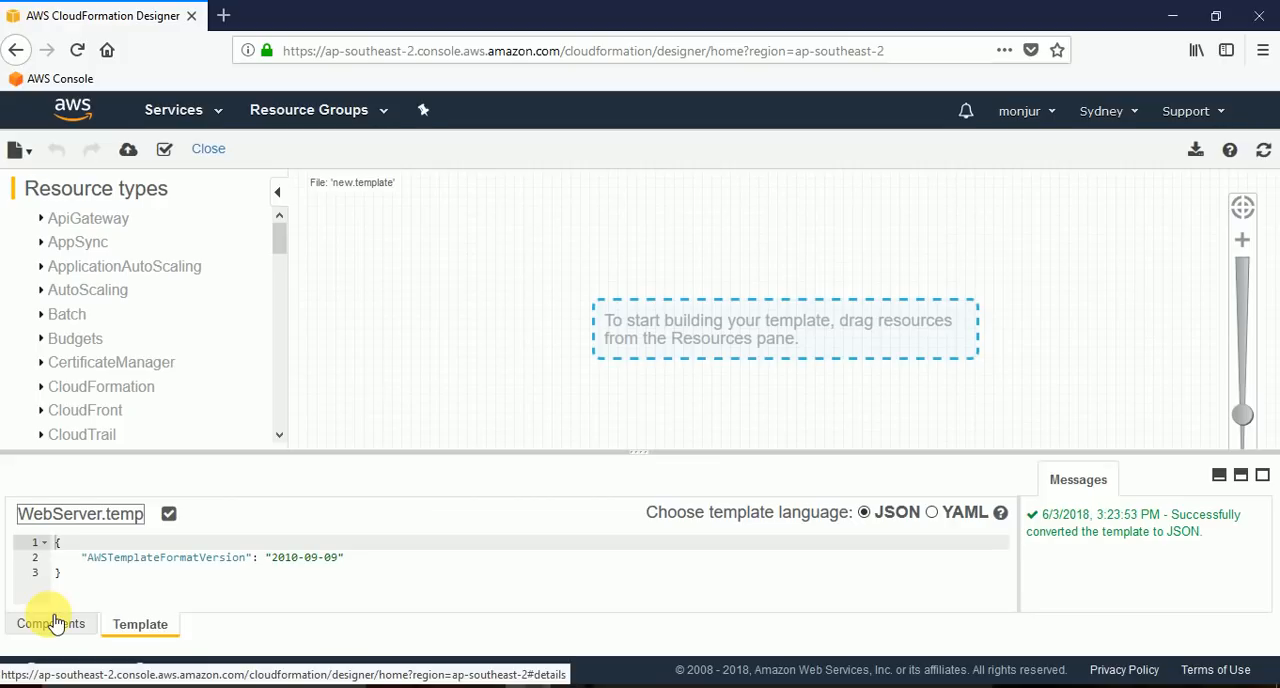
key(End)
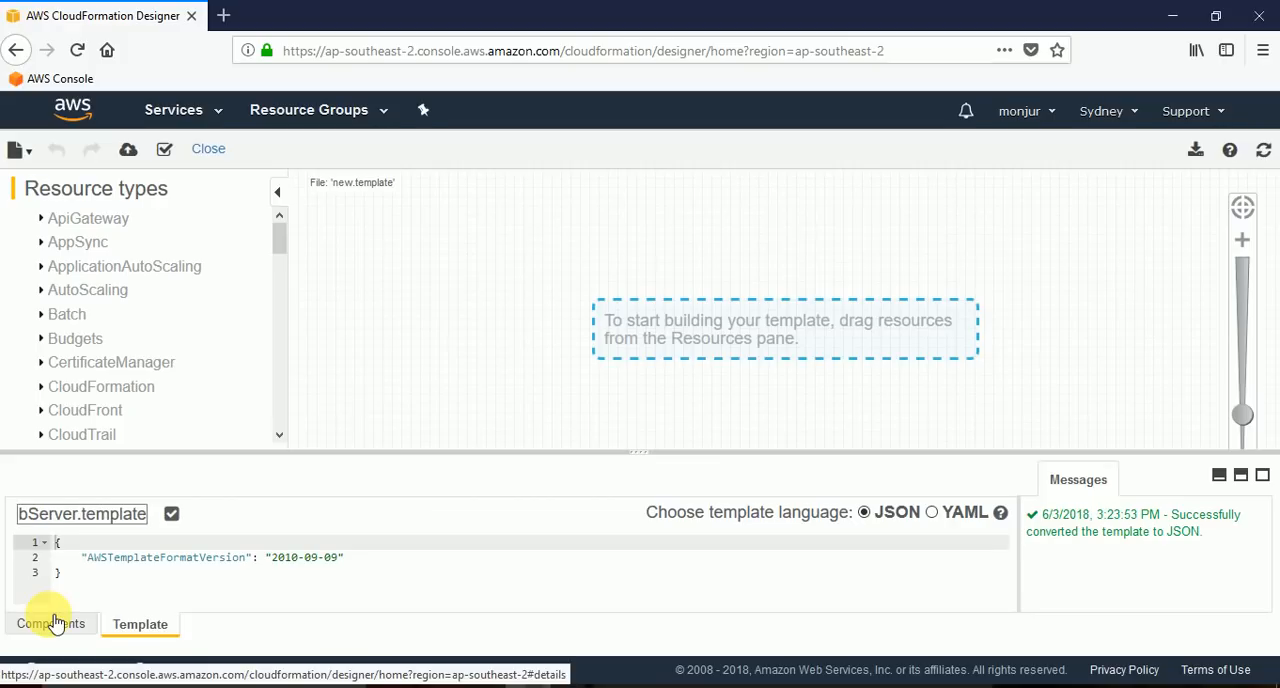
key(Home)
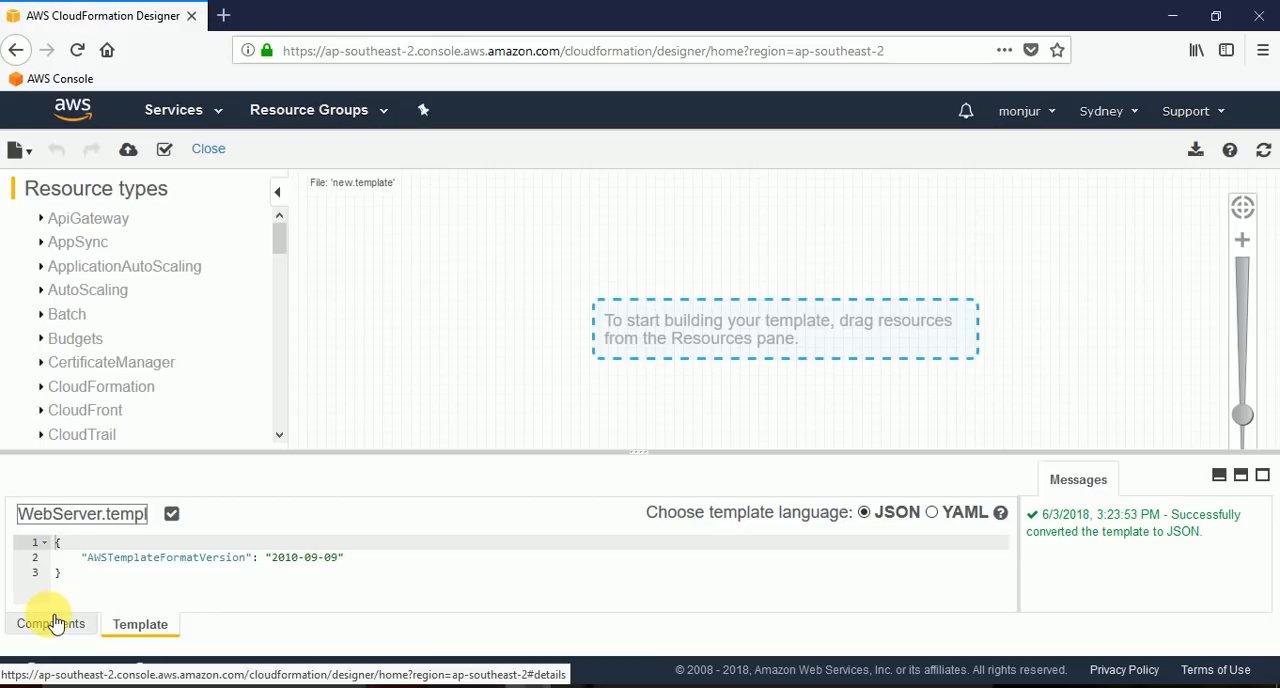
key(Return)
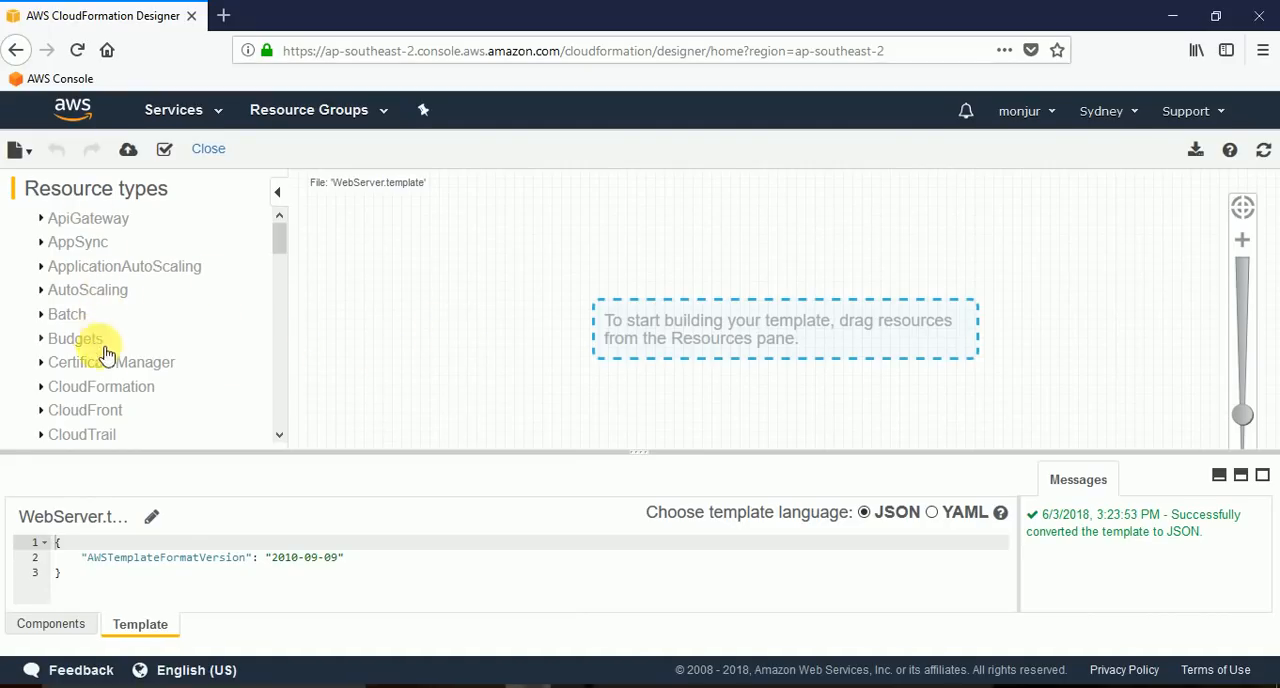
Look through the list of available AWS resource types from beginning to end.
scroll(108, 358, down, 8)
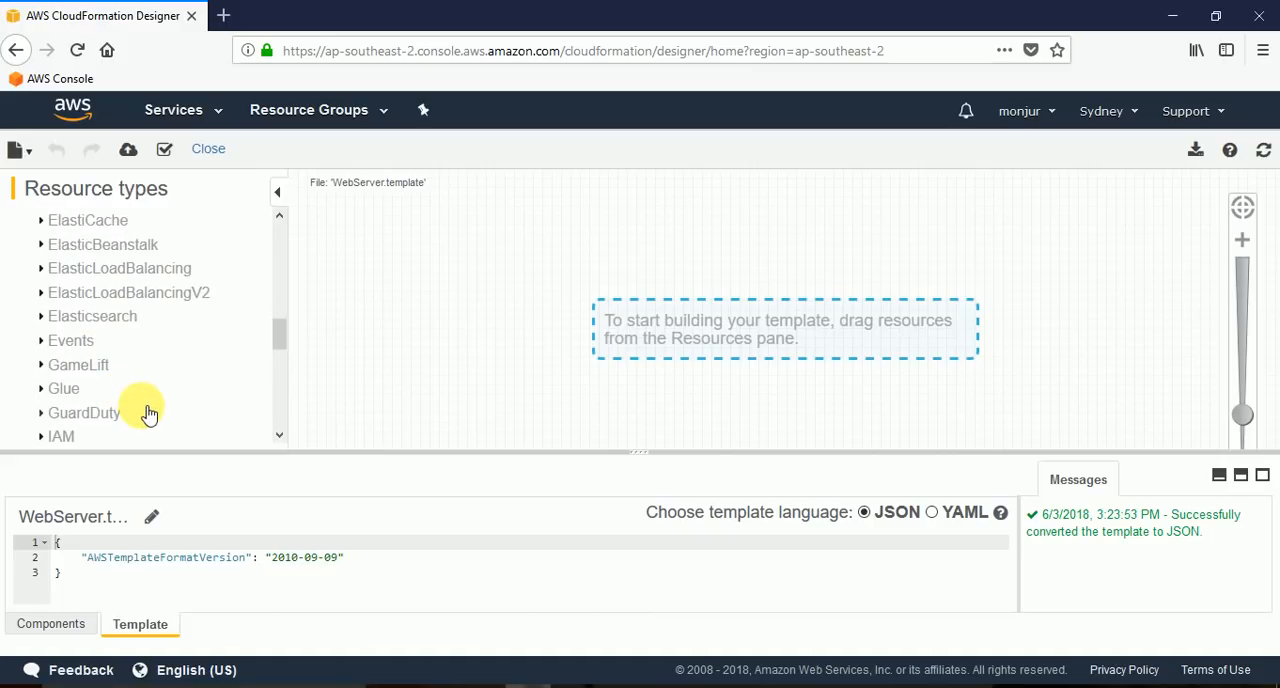
scroll(148, 413, down, 4)
scroll(148, 413, down, 4)
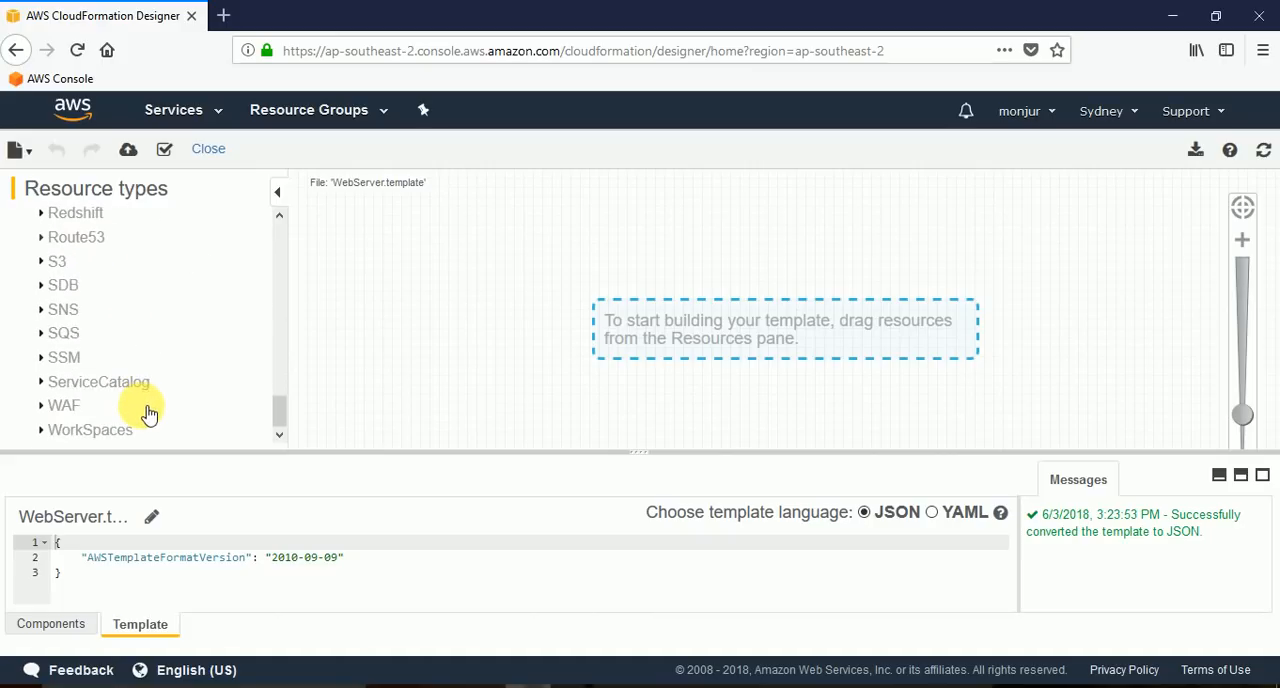
scroll(148, 413, up, 10)
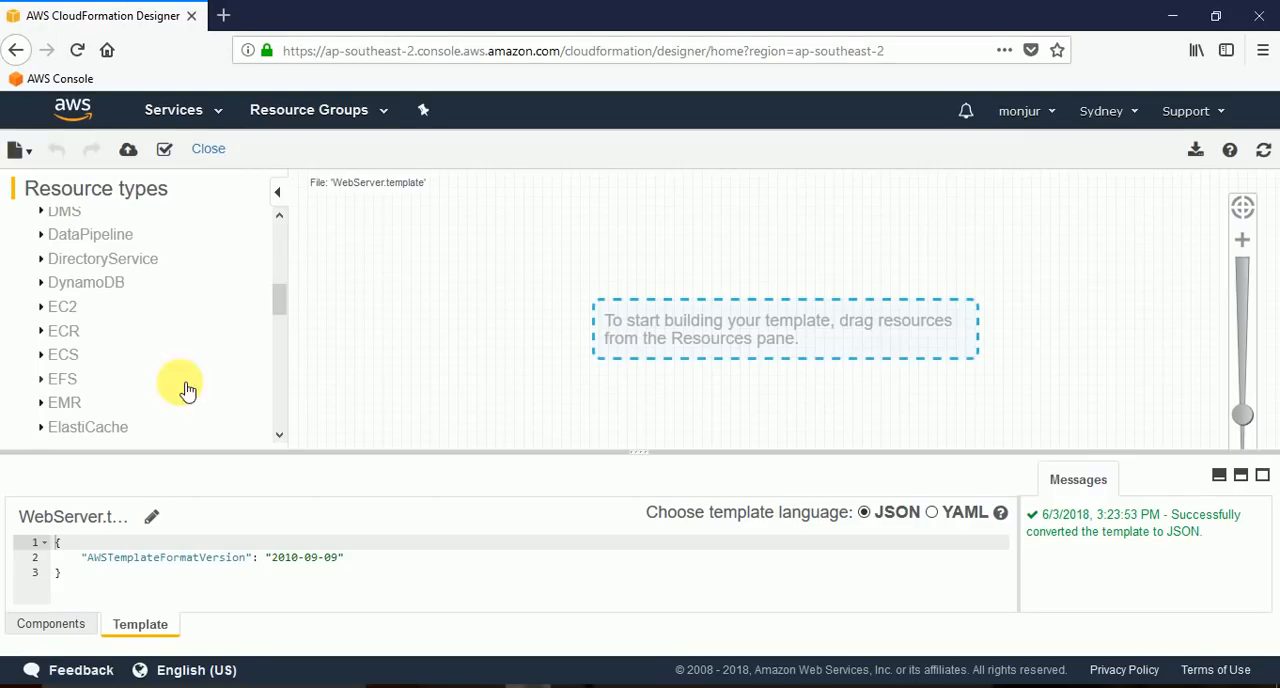
scroll(172, 372, up, 5)
scroll(152, 330, down, 4)
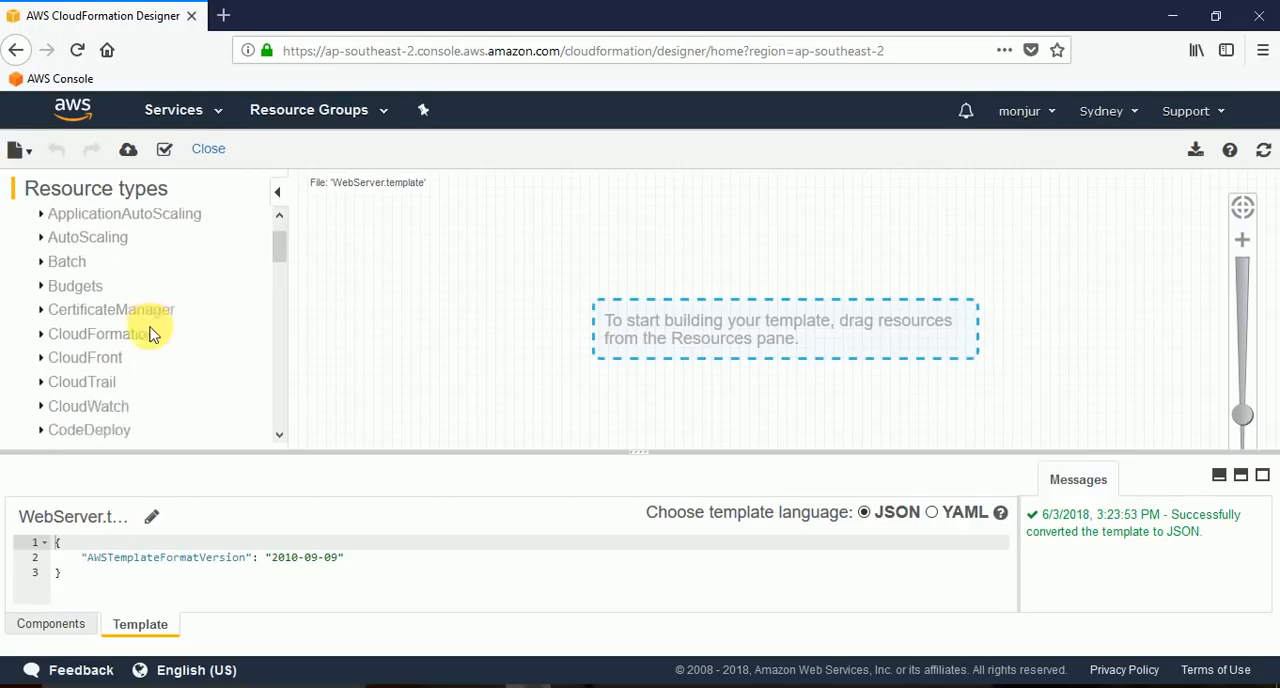
scroll(157, 335, down, 3)
scroll(157, 334, up, 2)
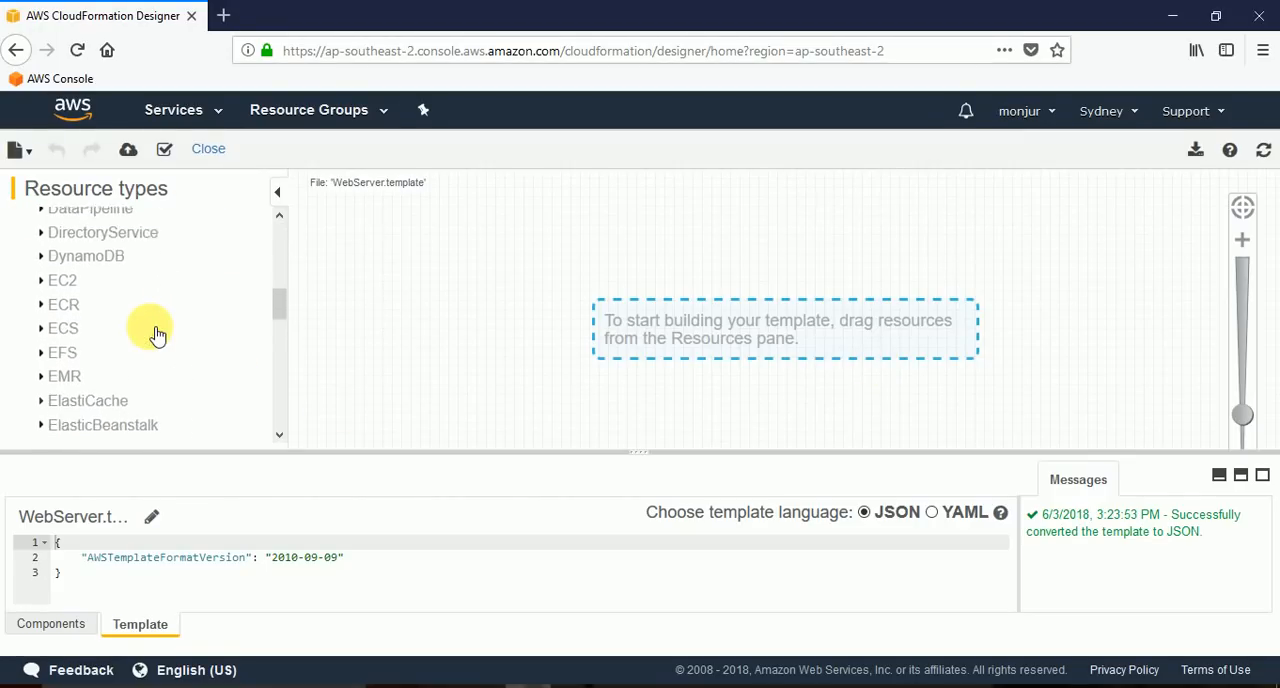
scroll(132, 350, up, 2)
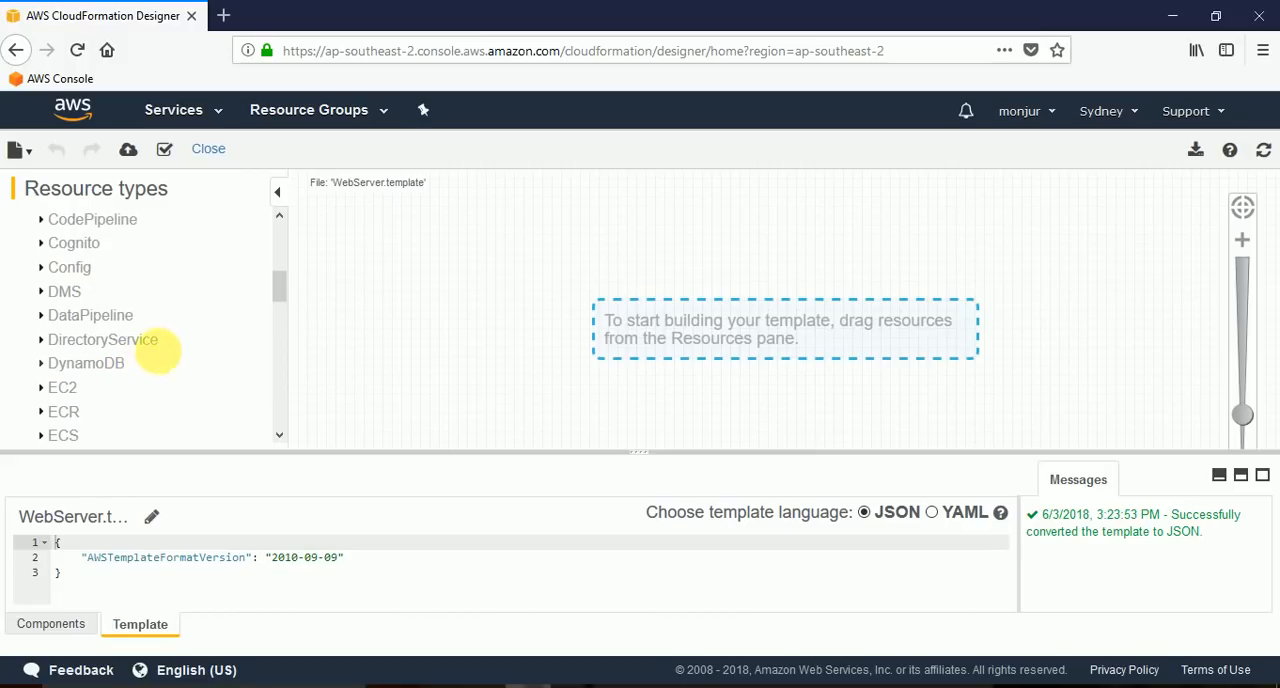
Add a VPC from the EC2 resource types to the upper-left area of the empty design canvas.
scroll(80, 374, down, 2)
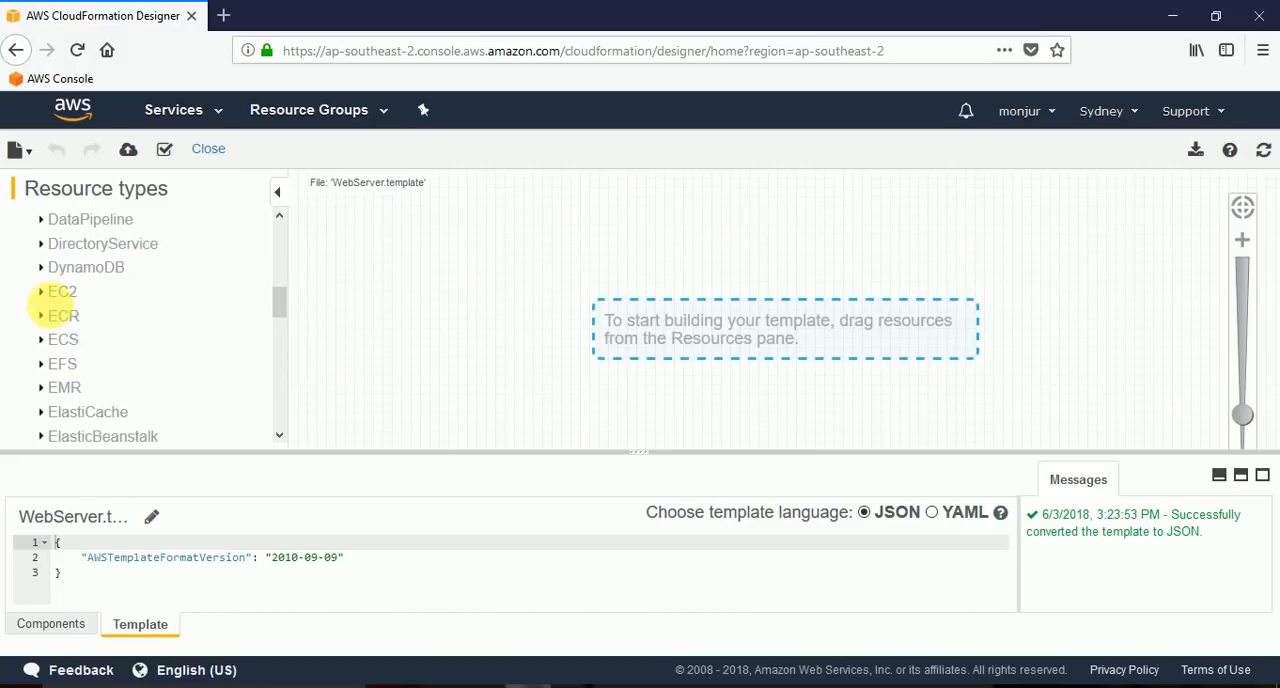
click(42, 292)
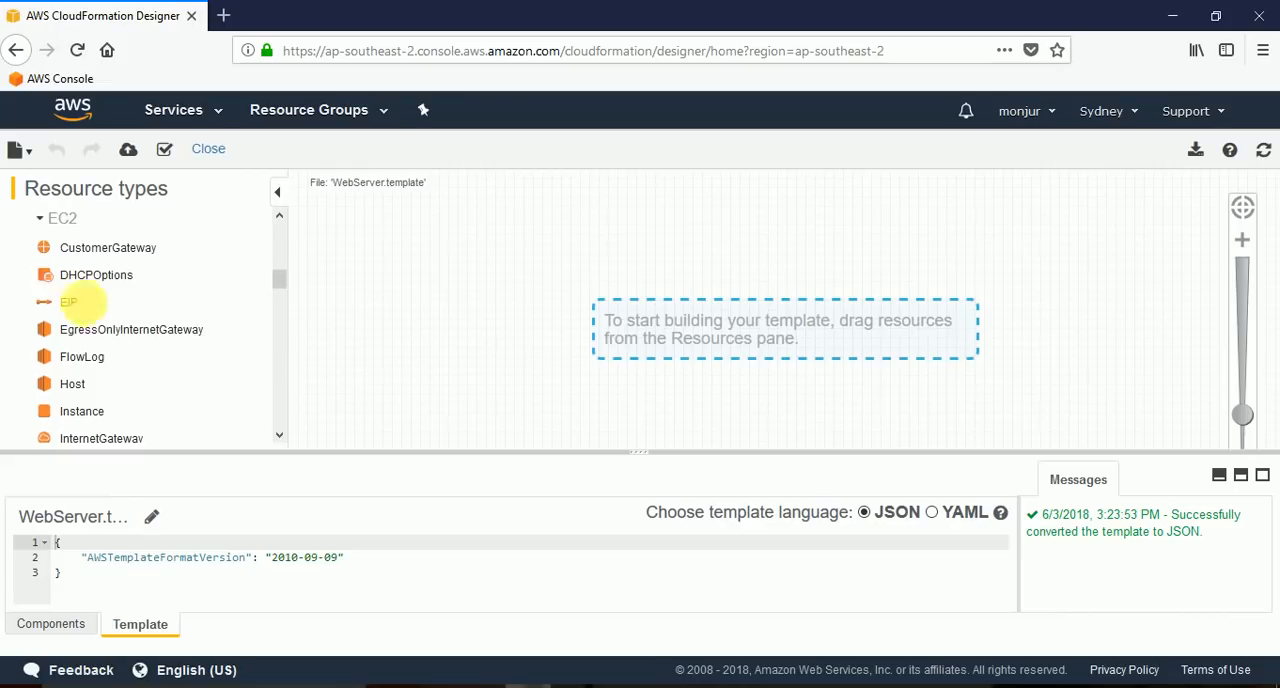
scroll(189, 366, down, 2)
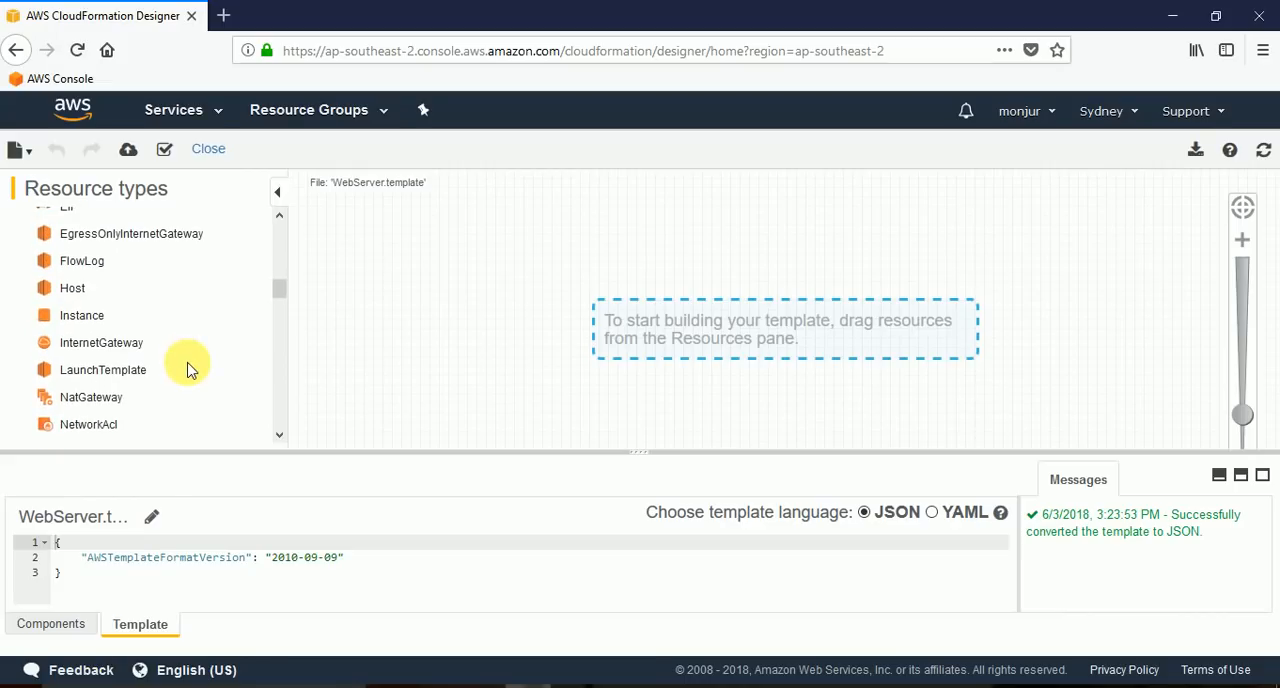
scroll(189, 366, up, 4)
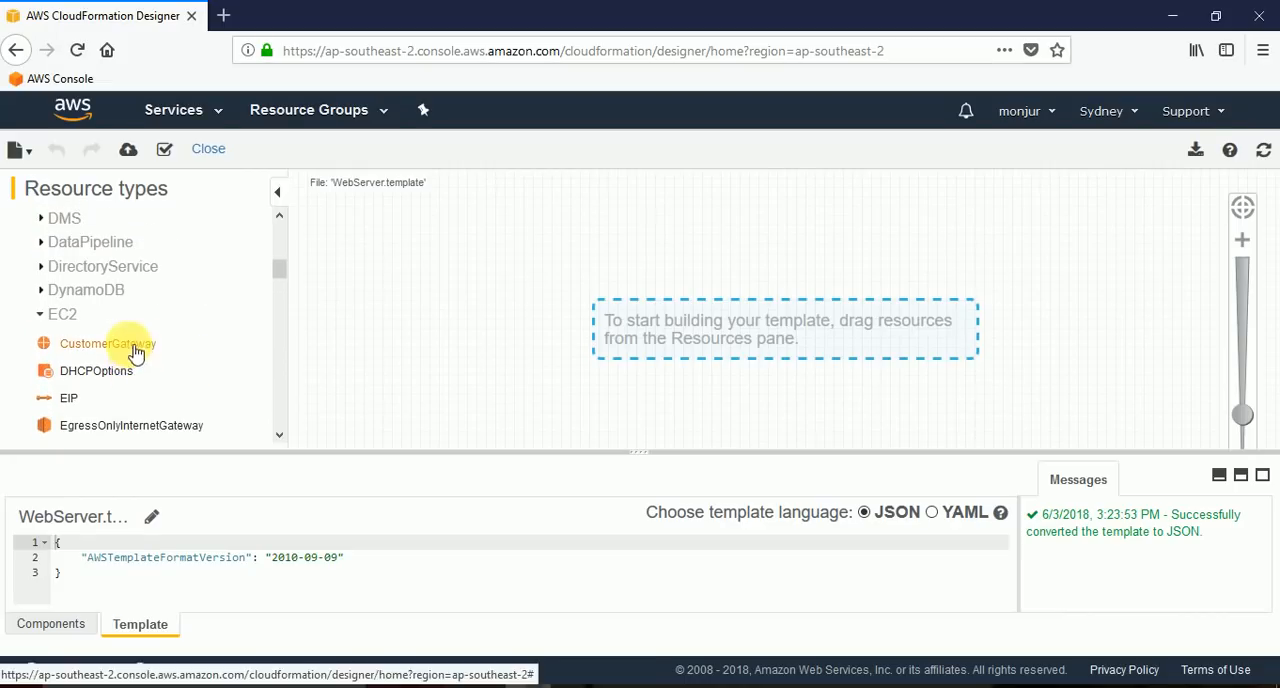
scroll(135, 360, down, 4)
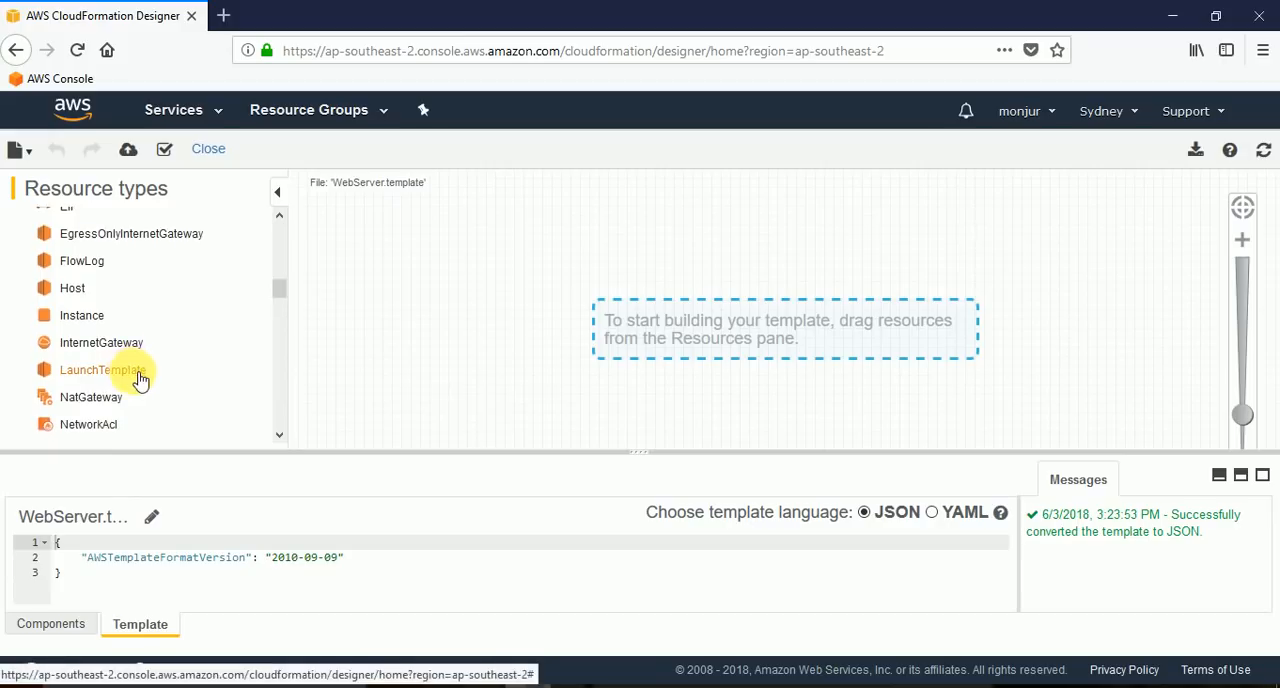
scroll(139, 380, down, 2)
scroll(155, 360, down, 1)
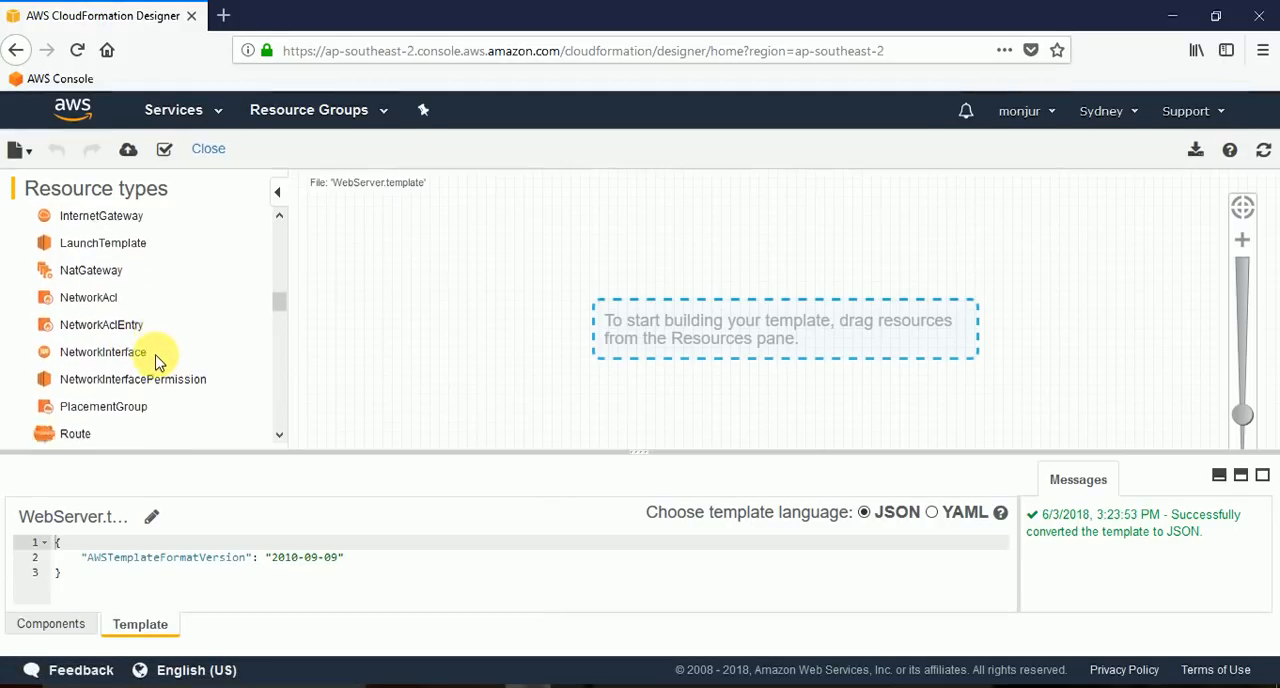
scroll(155, 360, down, 1)
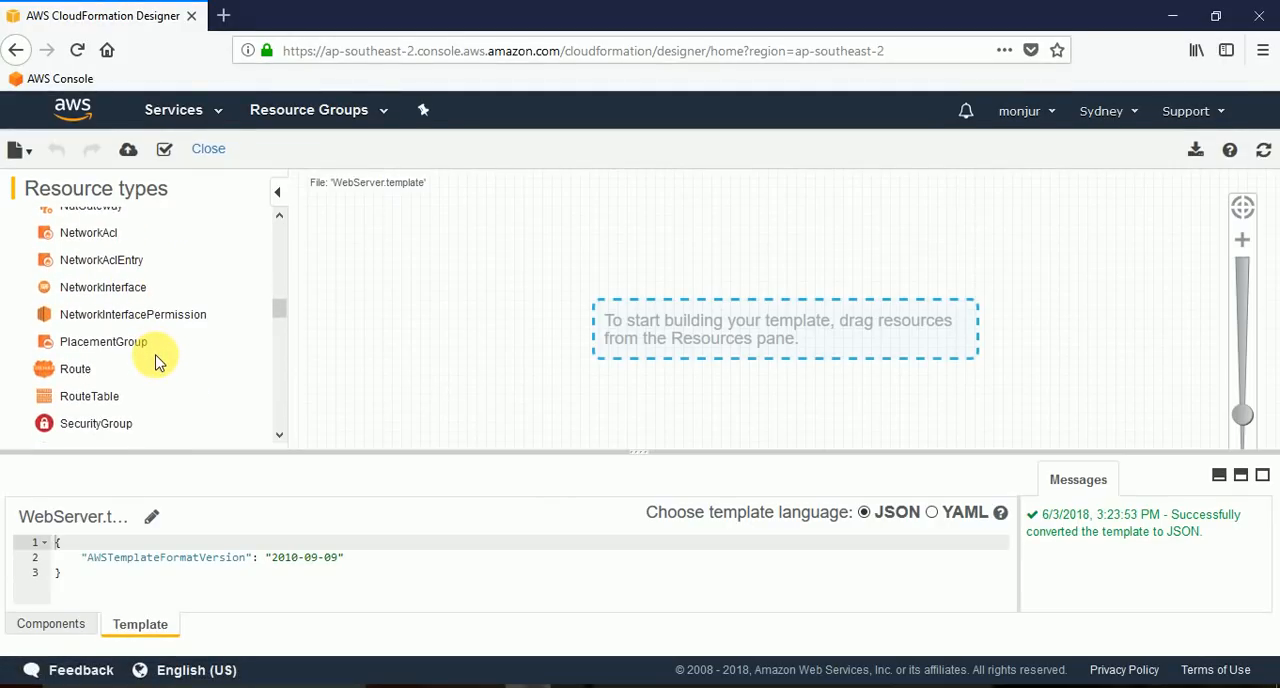
scroll(155, 362, down, 2)
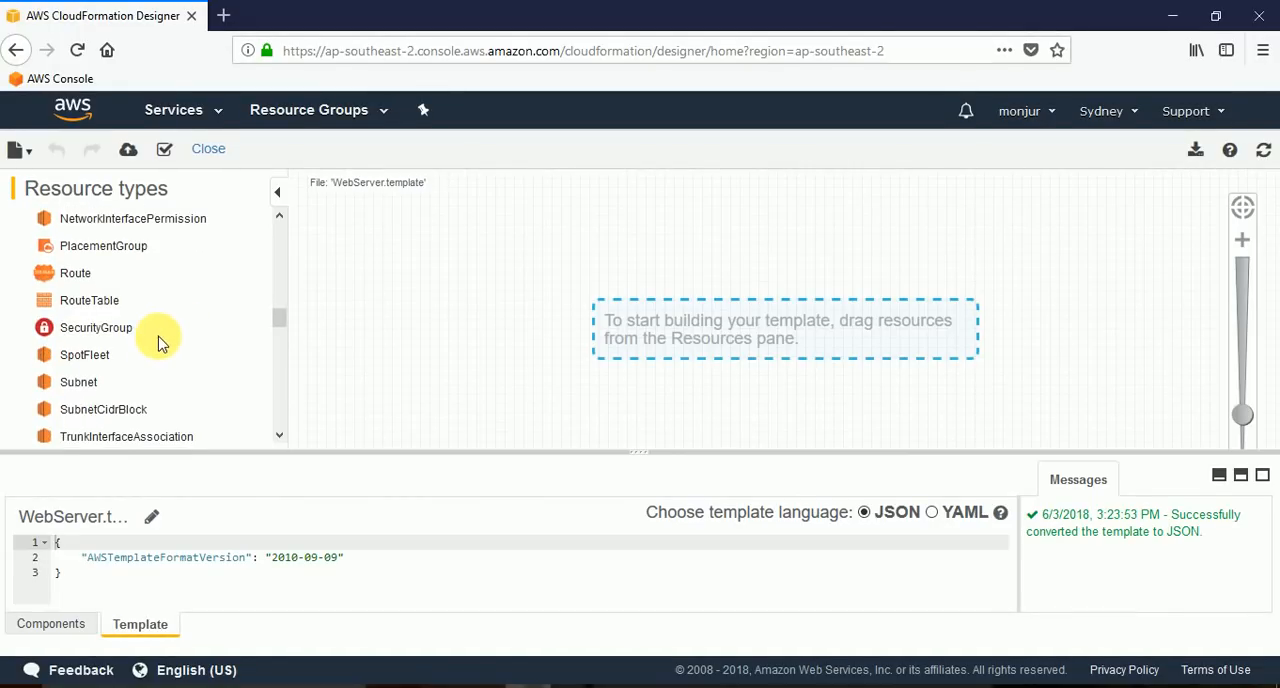
scroll(175, 340, down, 2)
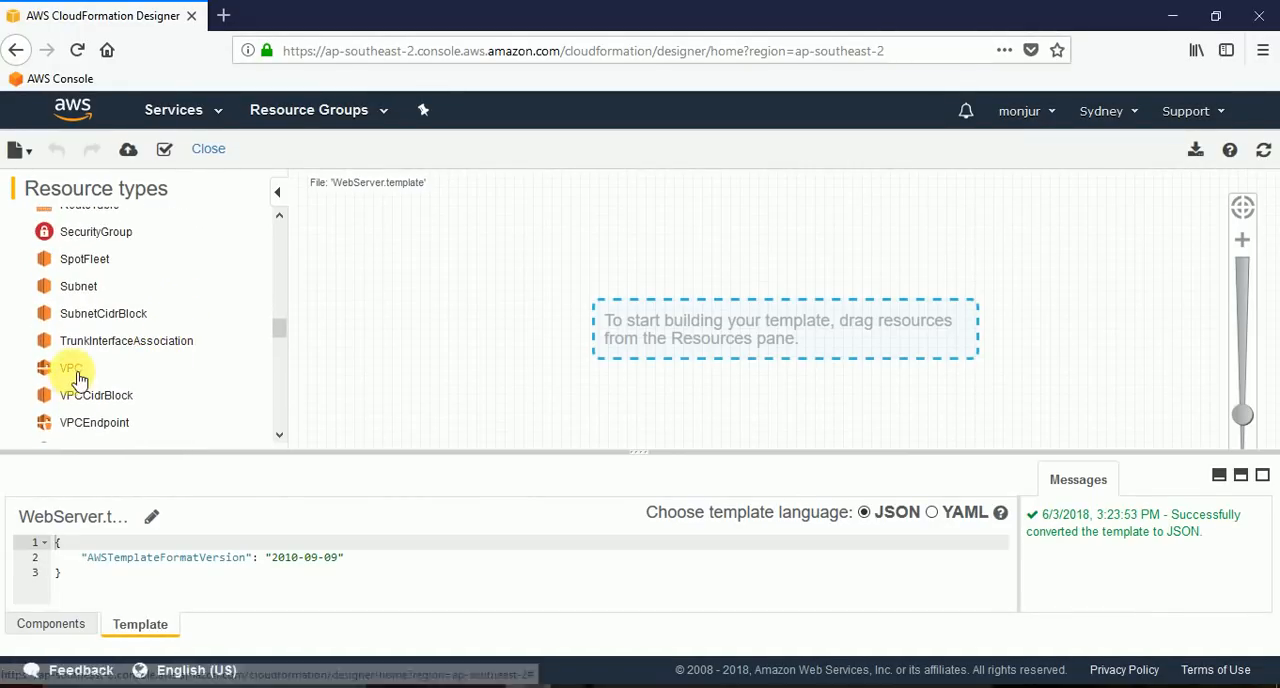
drag(80, 374, 379, 234)
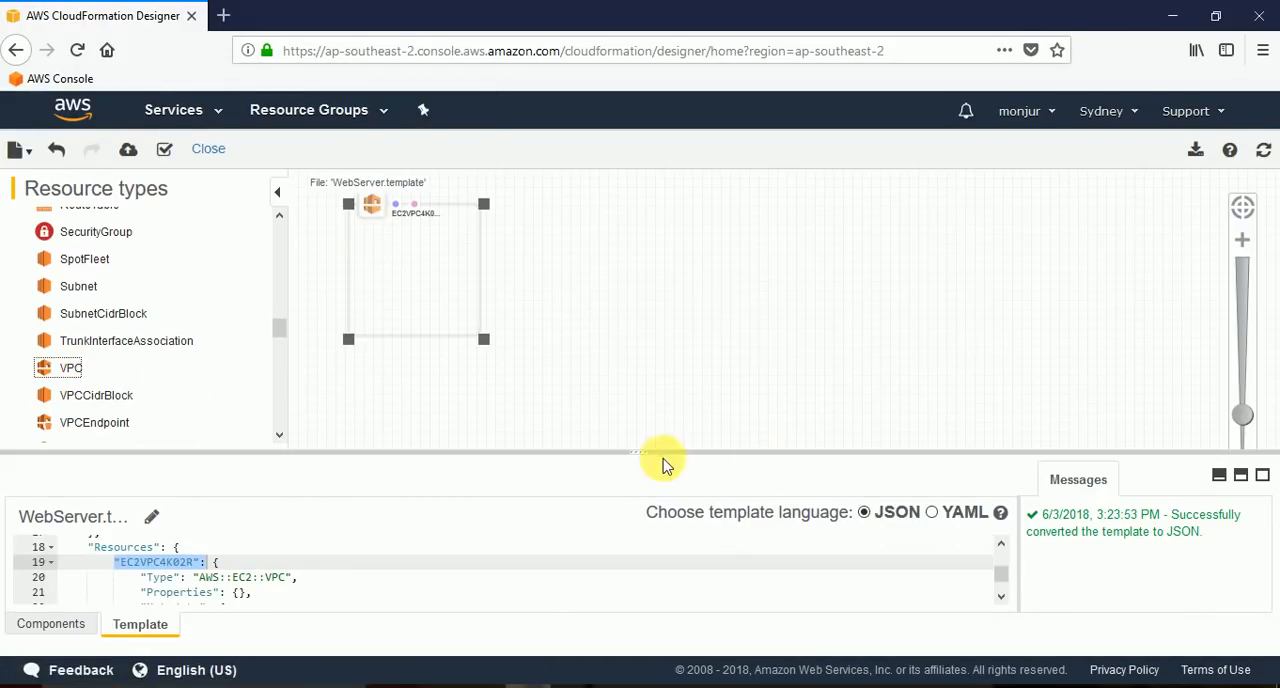
Enlarge the VPC container to about two and a half times its size, shift it slightly down, and bring the template code back into view.
drag(642, 452, 634, 534)
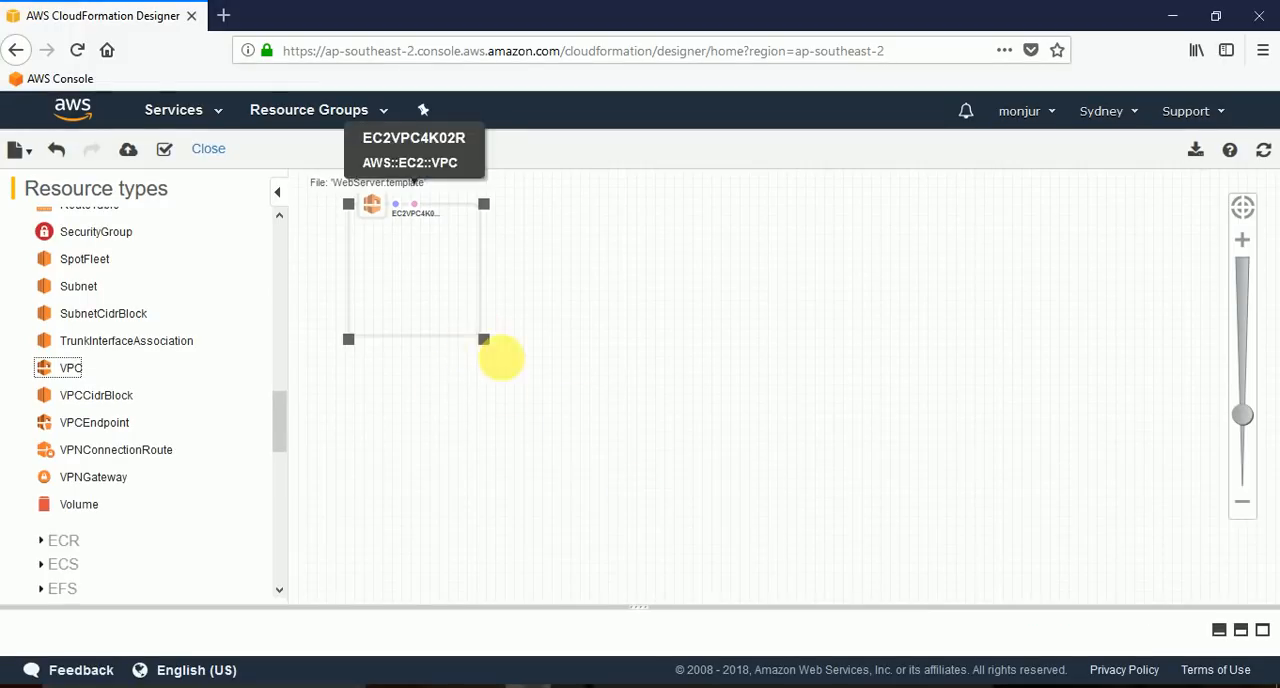
drag(489, 345, 700, 546)
drag(563, 213, 564, 244)
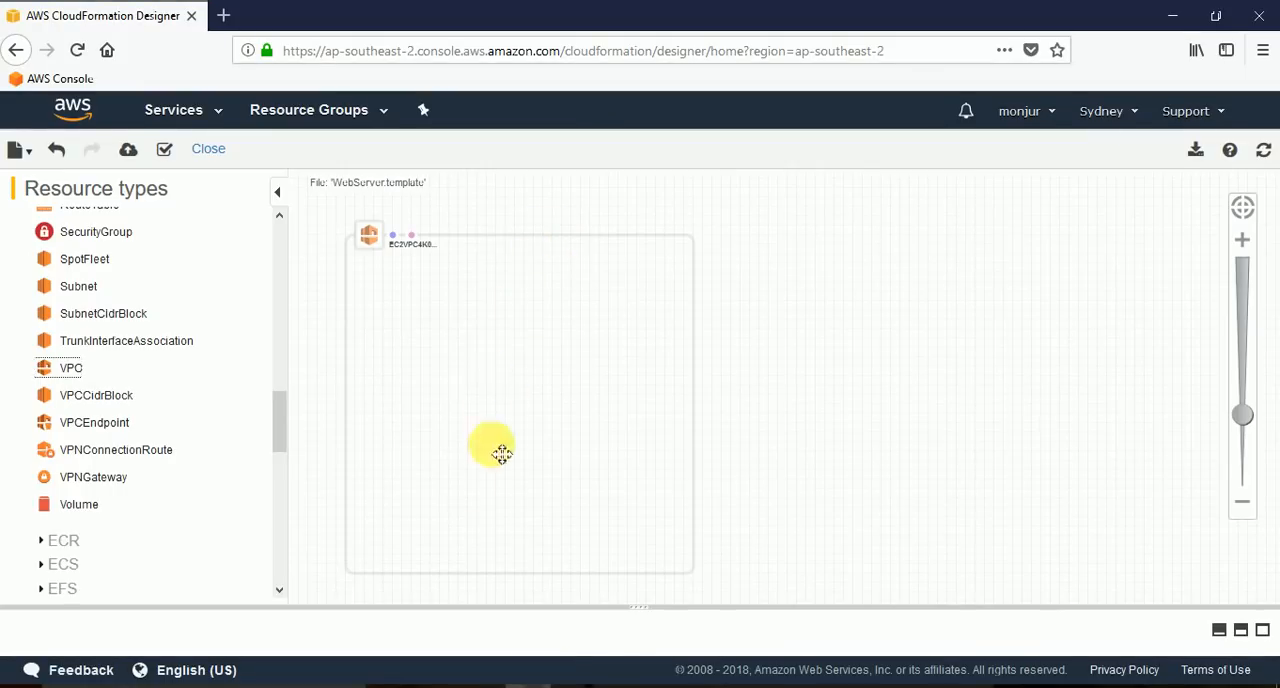
drag(643, 607, 660, 537)
drag(640, 607, 654, 434)
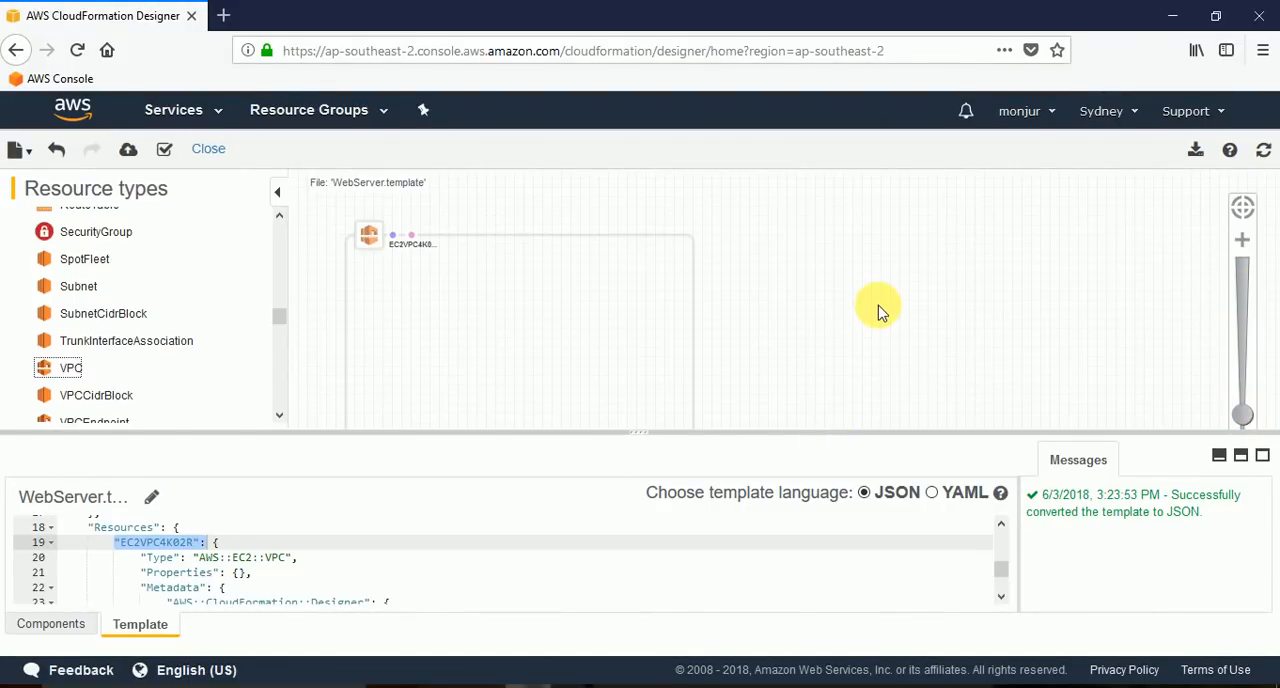
Rename the VPC resource to VPC in the template's Resources section and refresh the diagram.
scroll(878, 305, down, 3)
drag(918, 347, 791, 289)
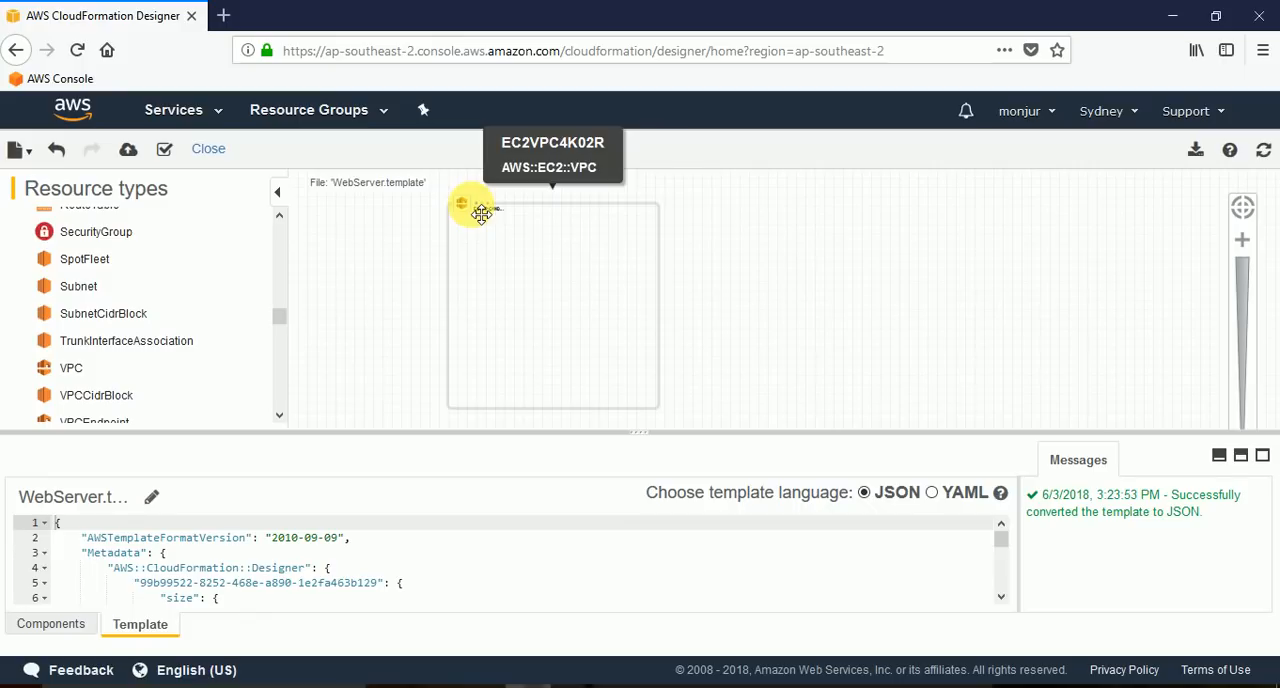
click(481, 213)
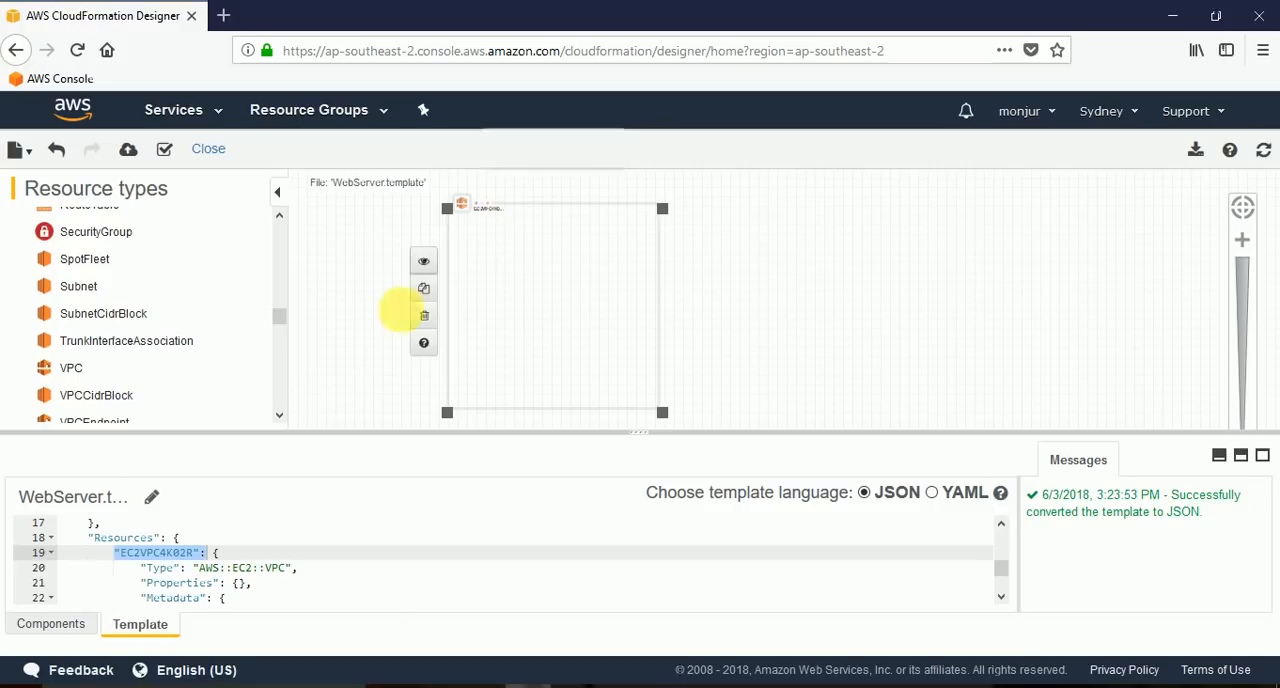
click(197, 555)
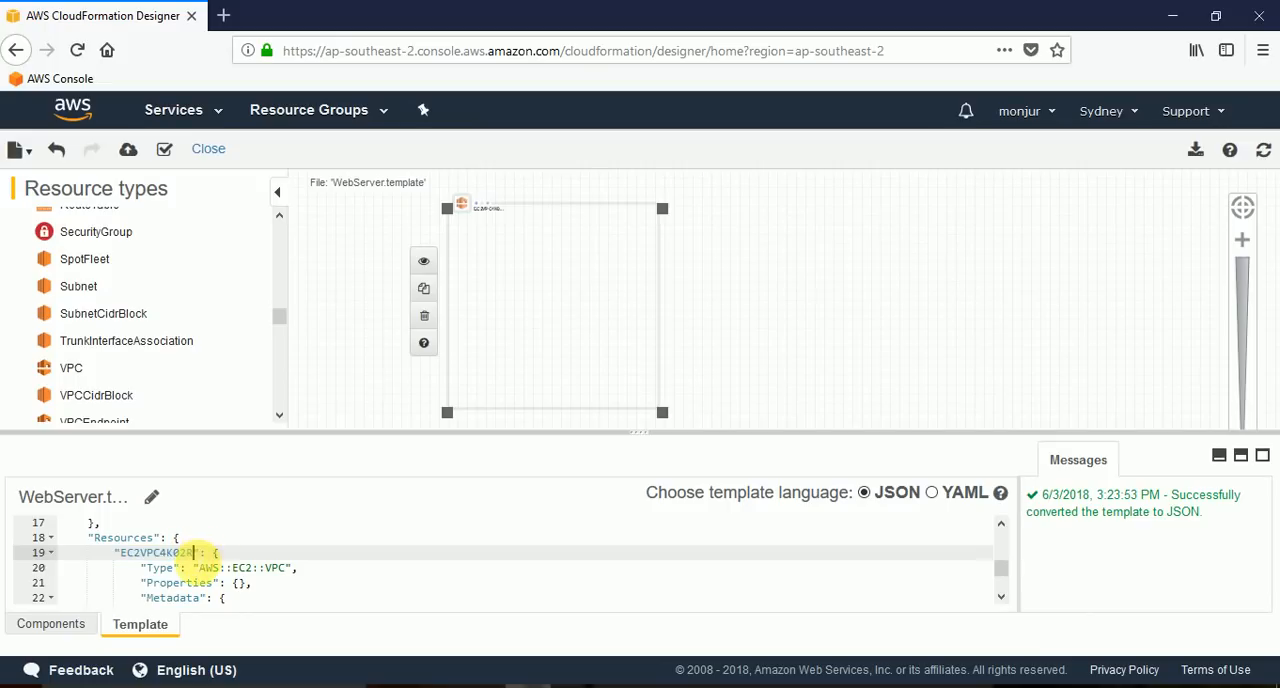
key(BackSpace)
key(BackSpace)
key(BackSpace)
key(BackSpace)
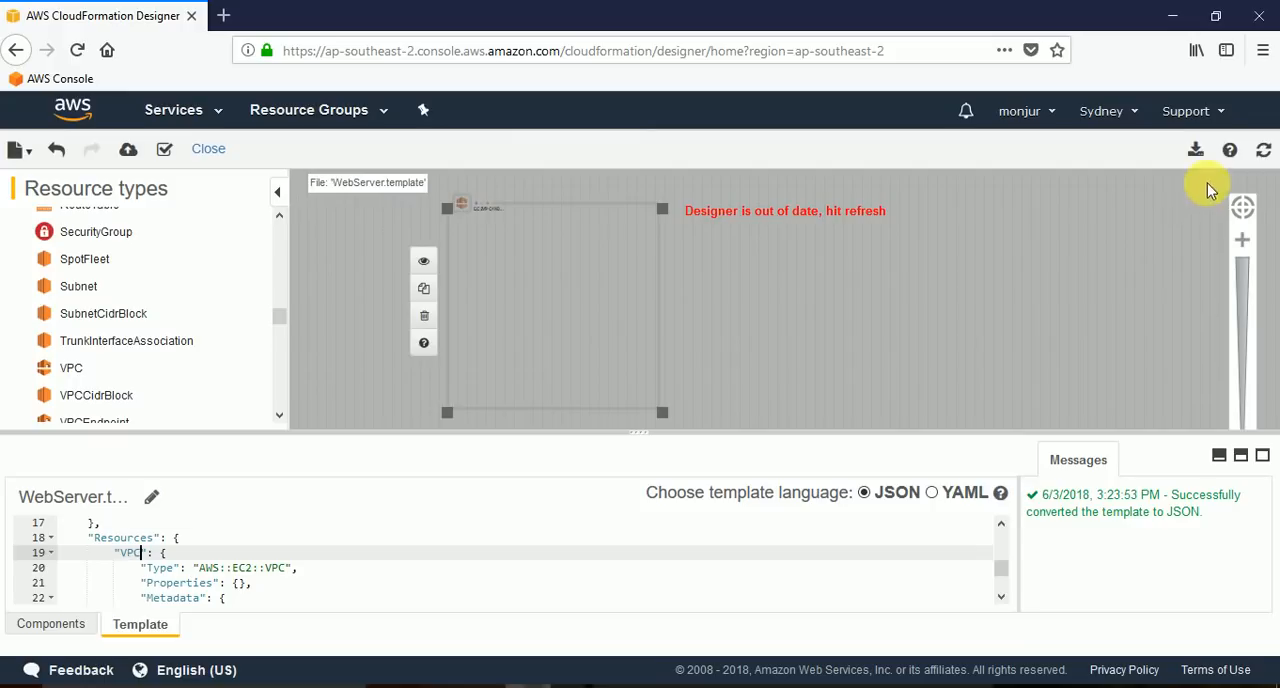
click(1264, 153)
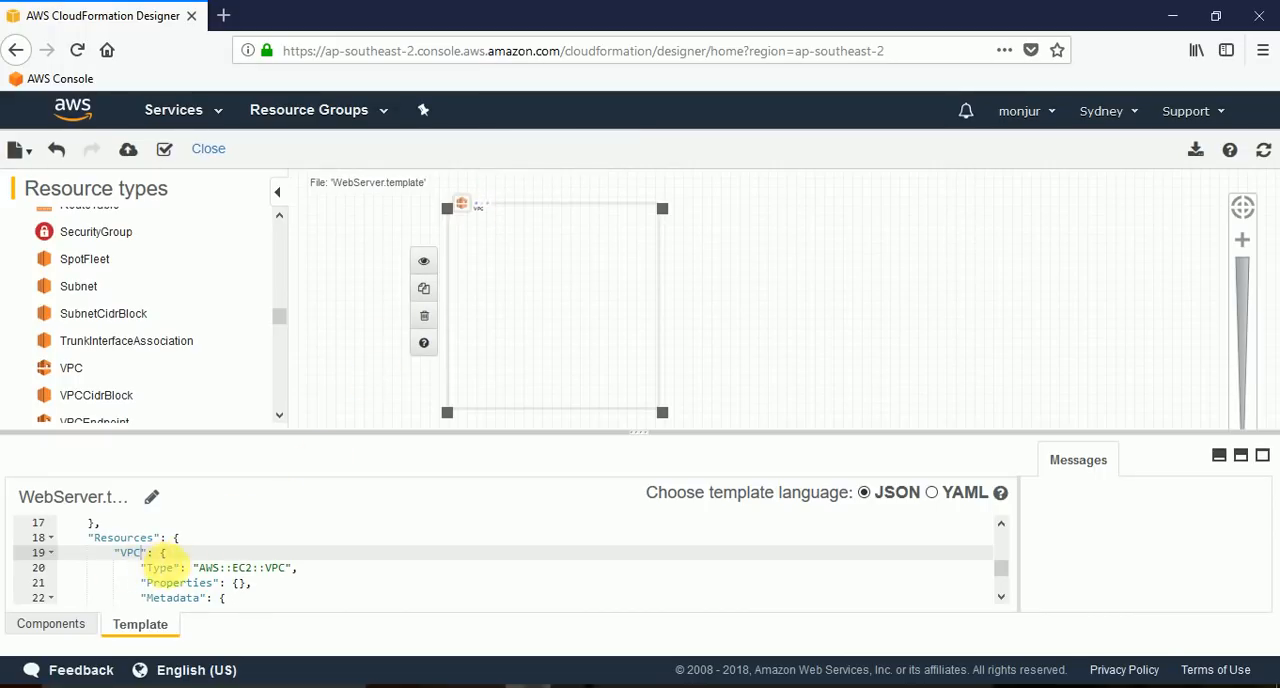
click(743, 294)
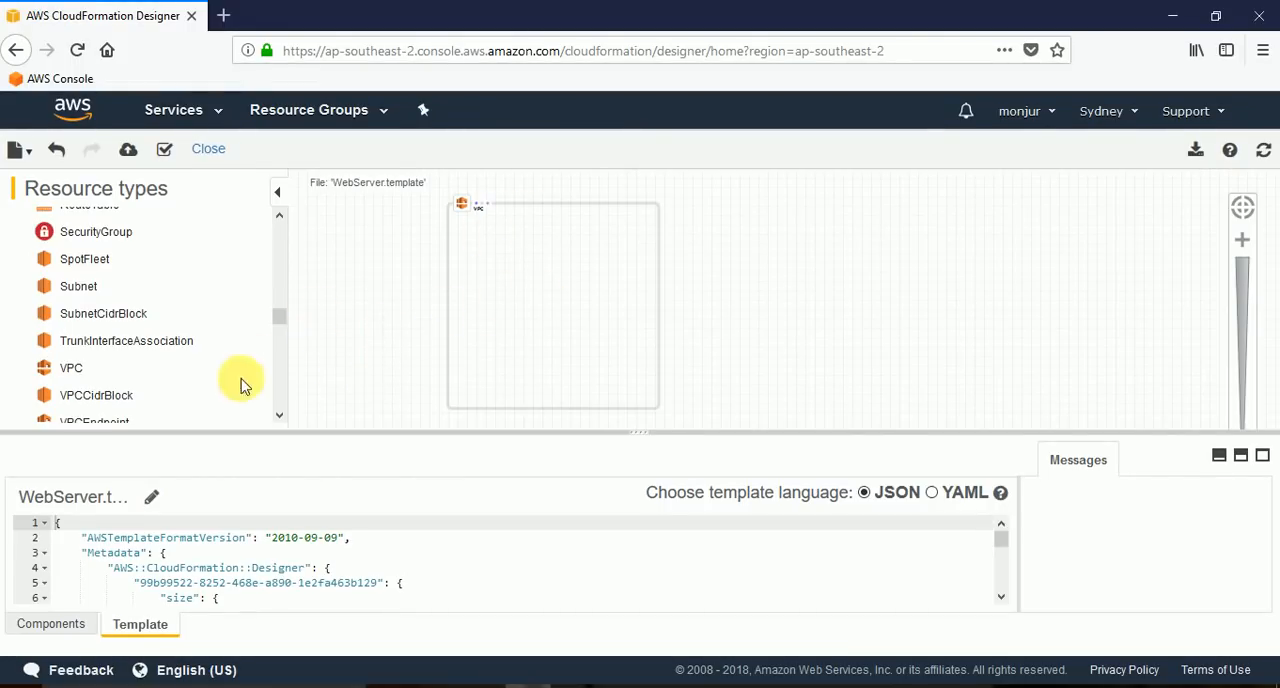
Add an EC2 subnet inside the VPC, enlarge it to about half the VPC's width, name it Subnet in the template code and refresh the diagram.
drag(77, 288, 522, 263)
drag(548, 324, 586, 360)
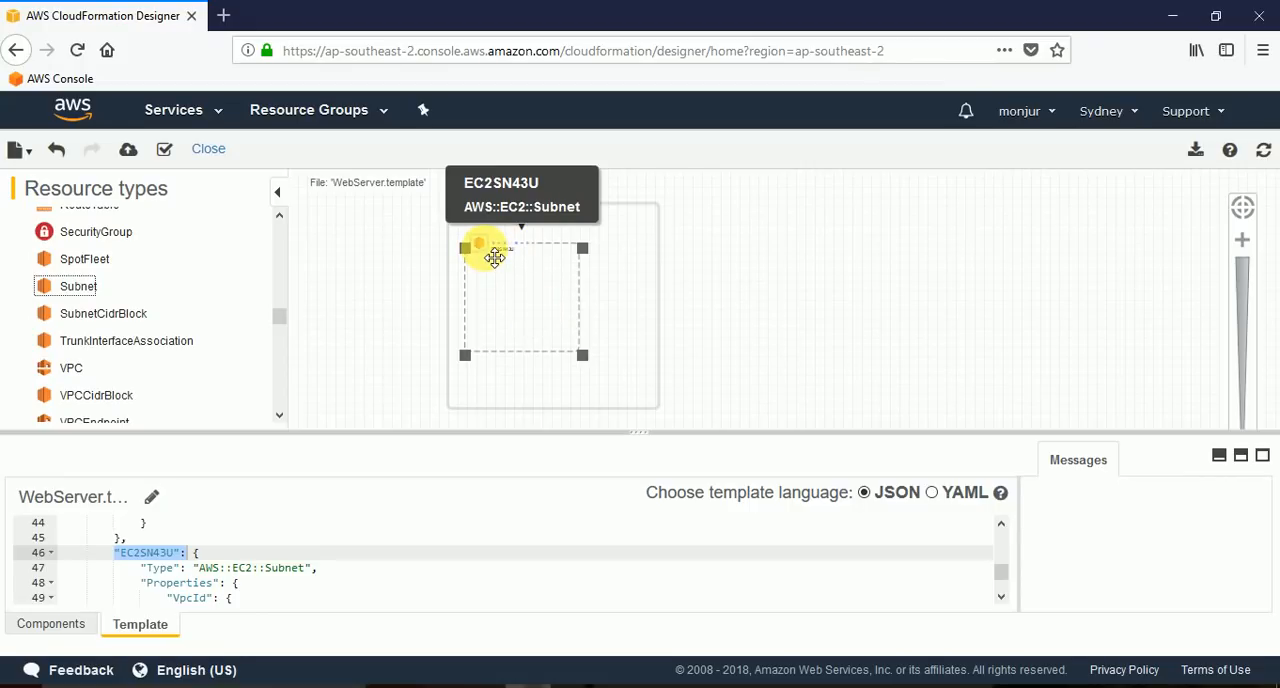
mouse_move(491, 252)
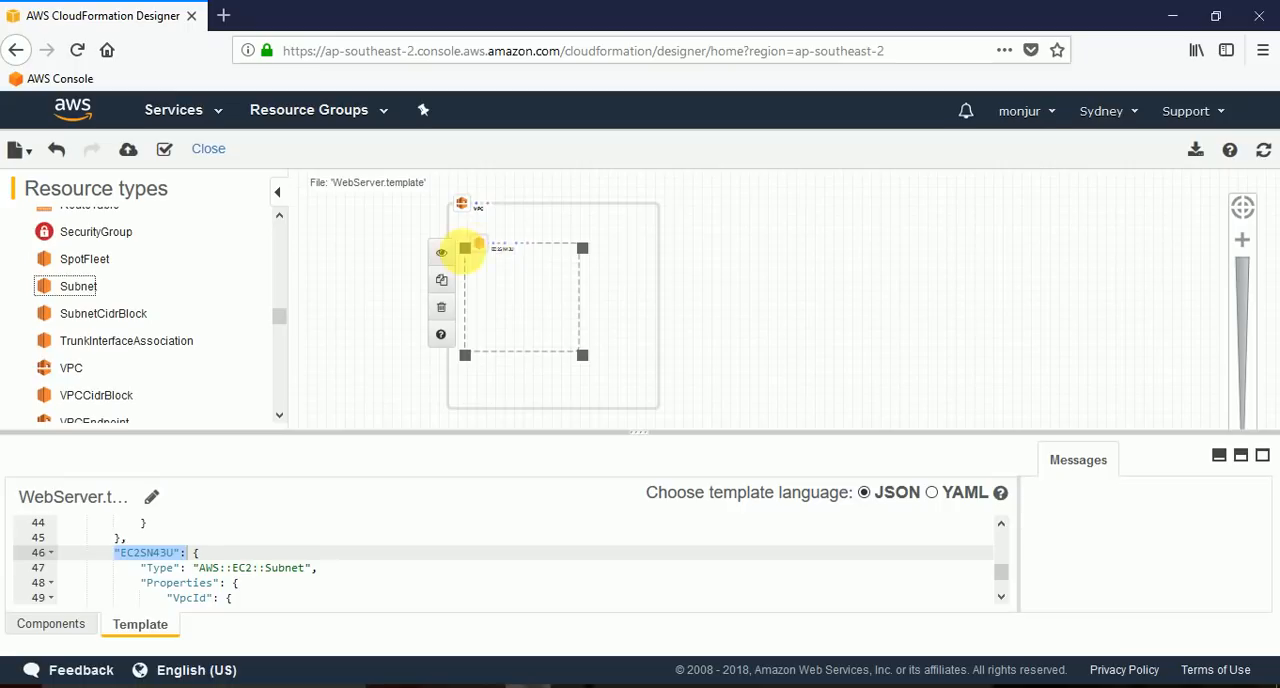
click(449, 258)
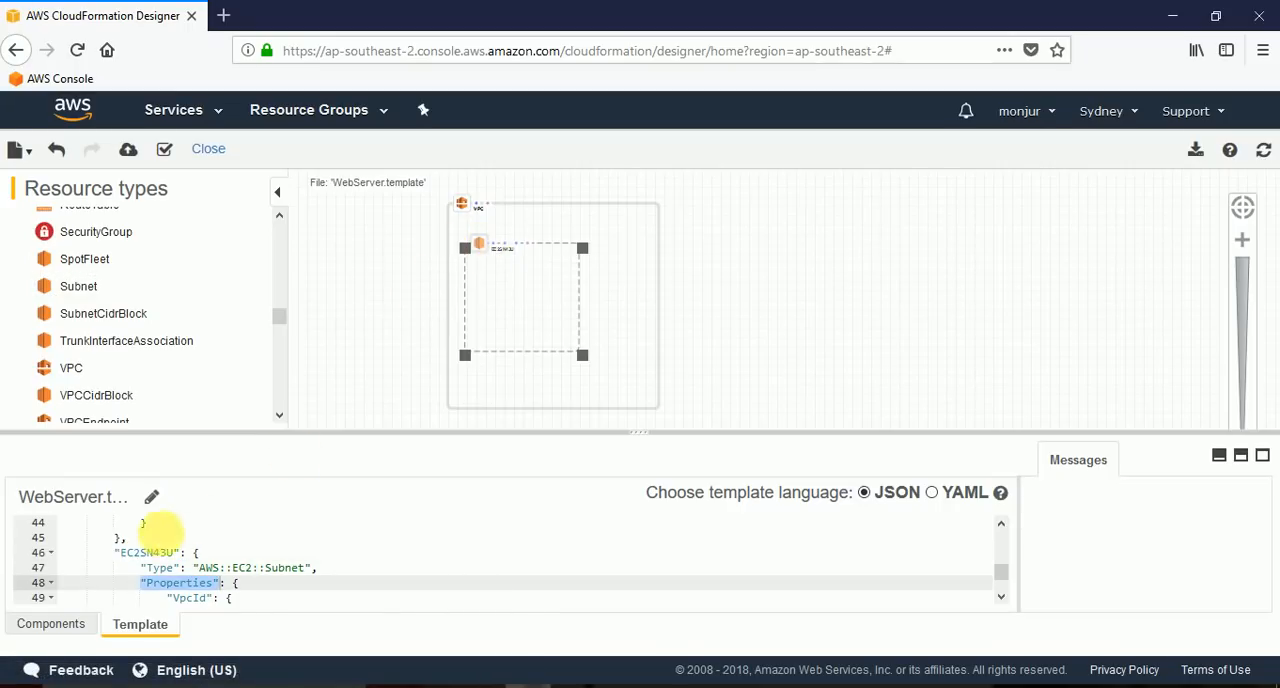
click(172, 553)
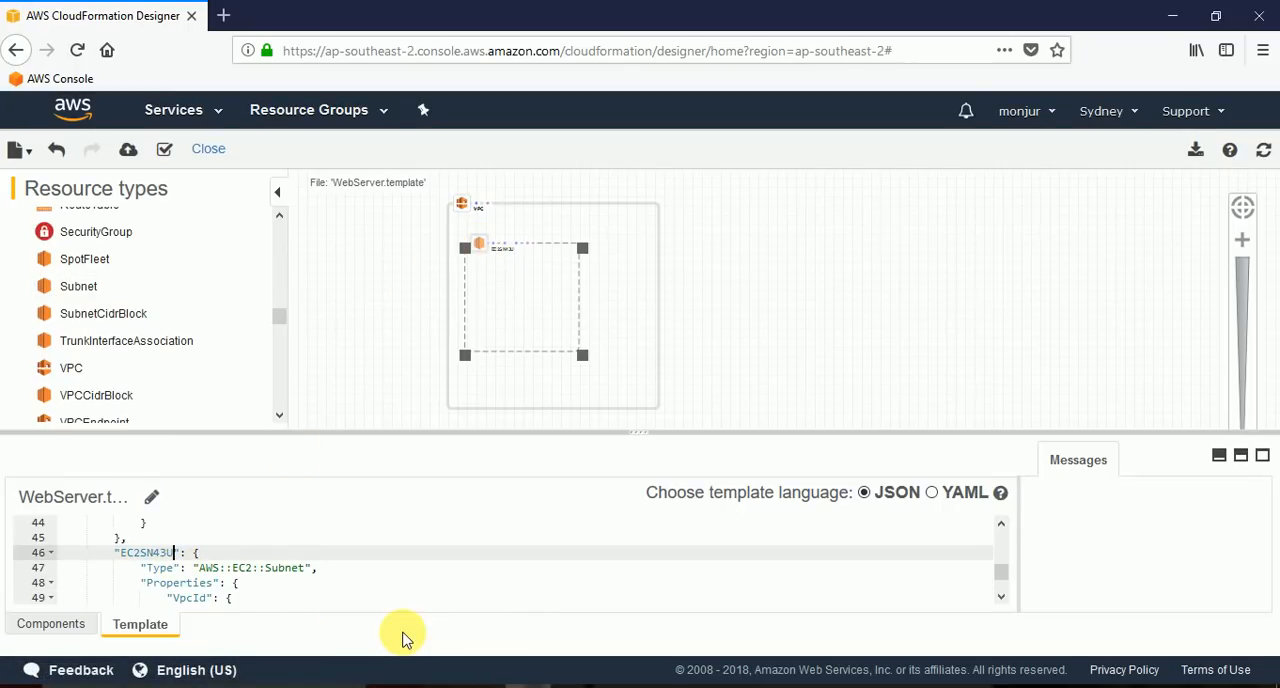
key(BackSpace)
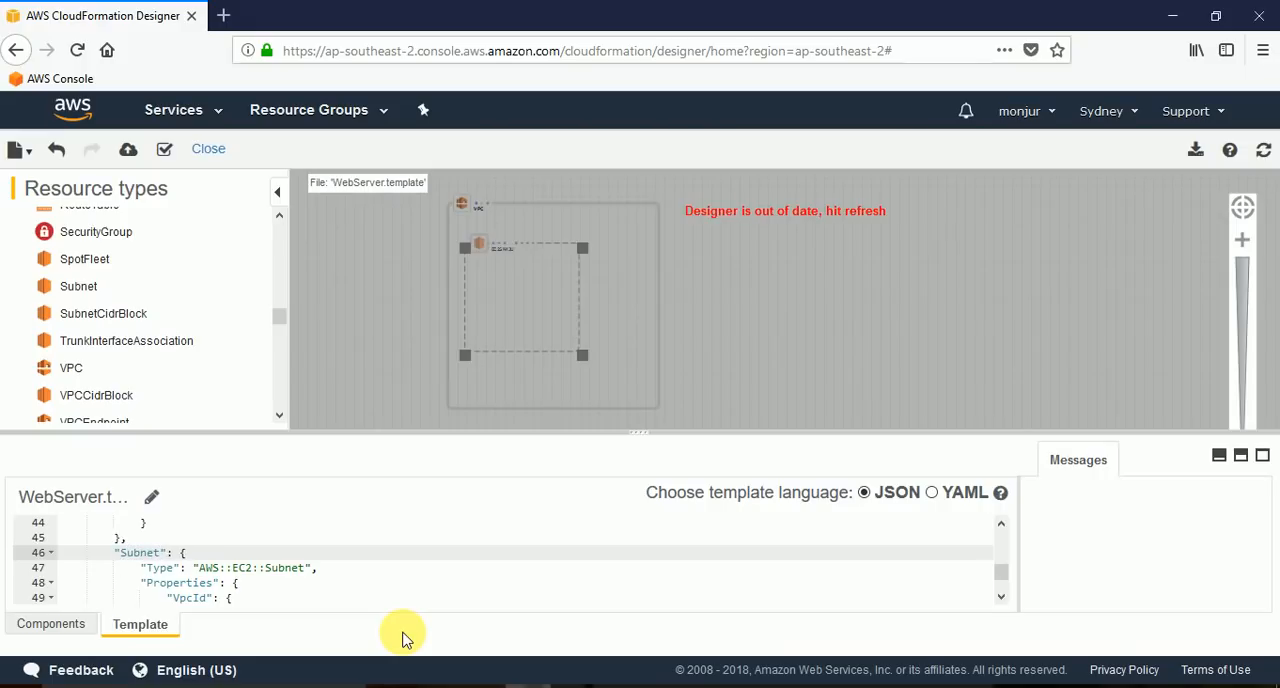
click(1265, 152)
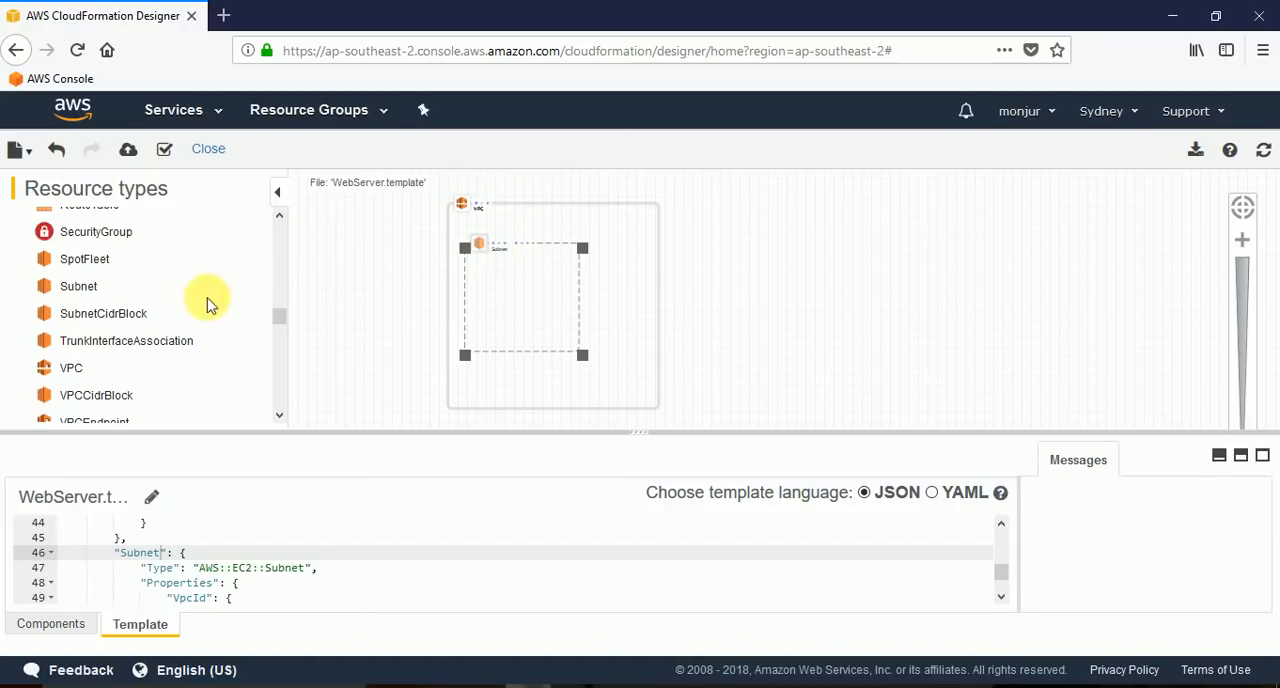
Add an EC2 instance inside the subnet, name it WebServer in the template code and refresh the diagram.
scroll(155, 352, up, 3)
scroll(150, 345, up, 5)
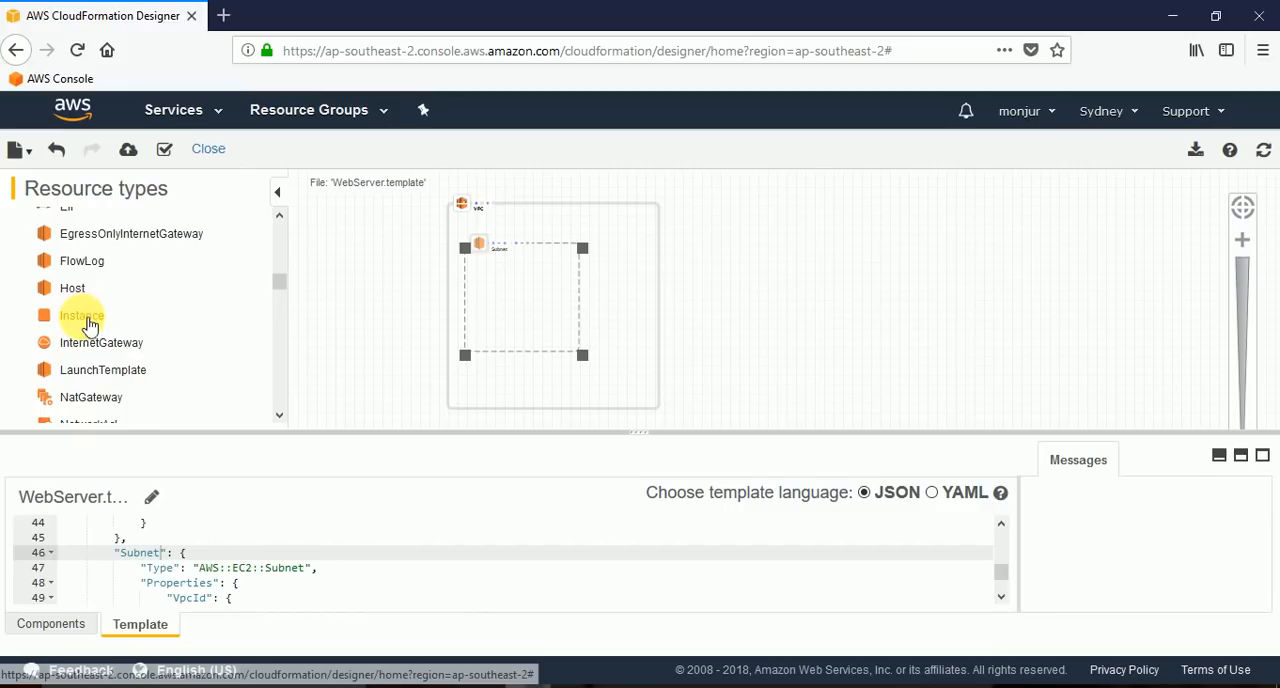
drag(84, 318, 546, 307)
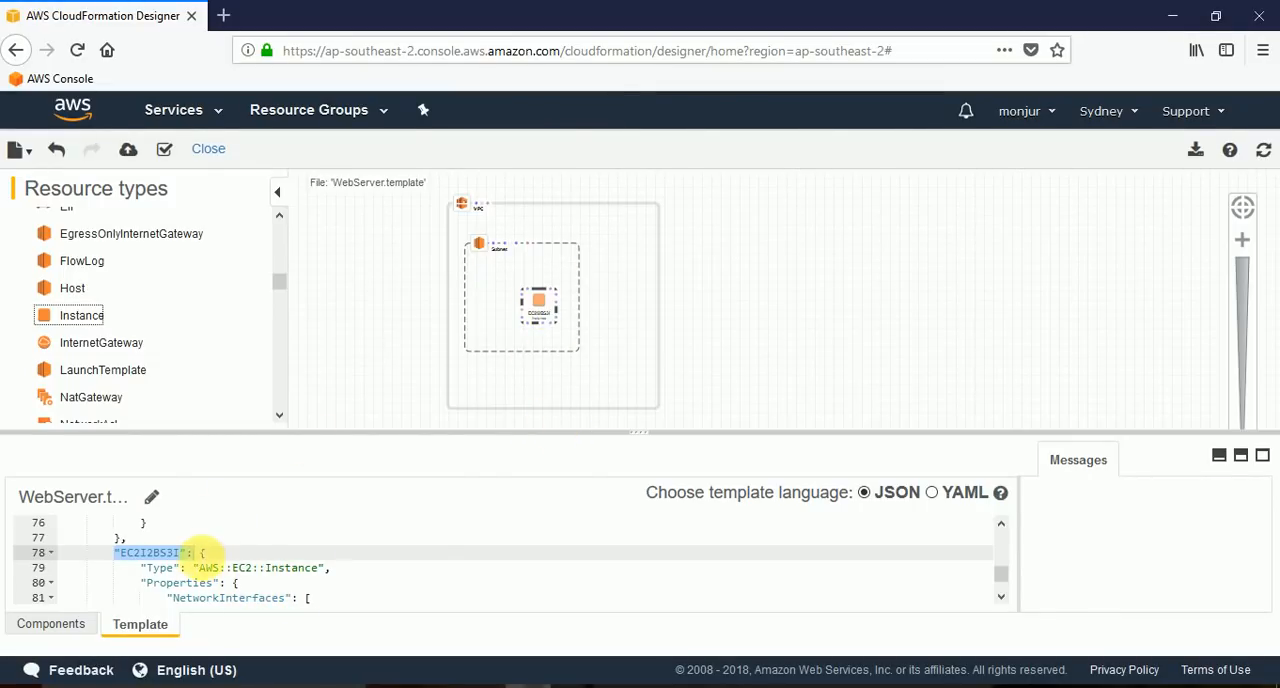
click(180, 553)
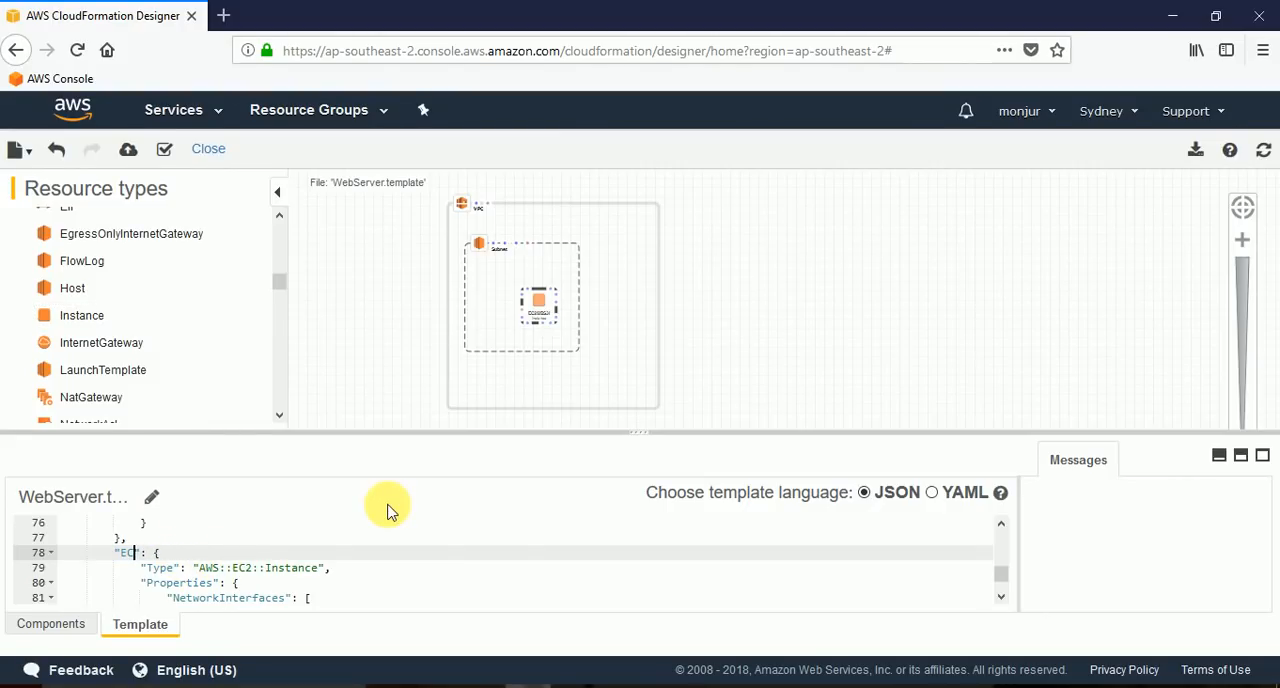
key(BackSpace)
key(BackSpace)
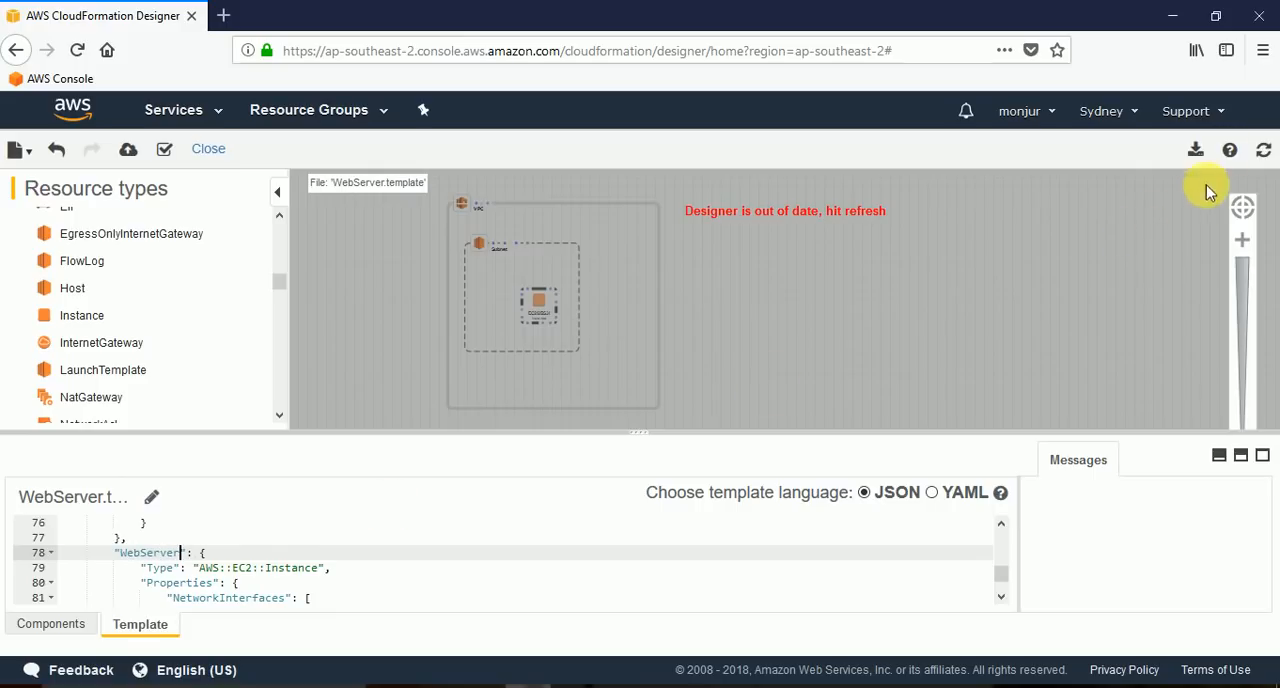
click(1262, 149)
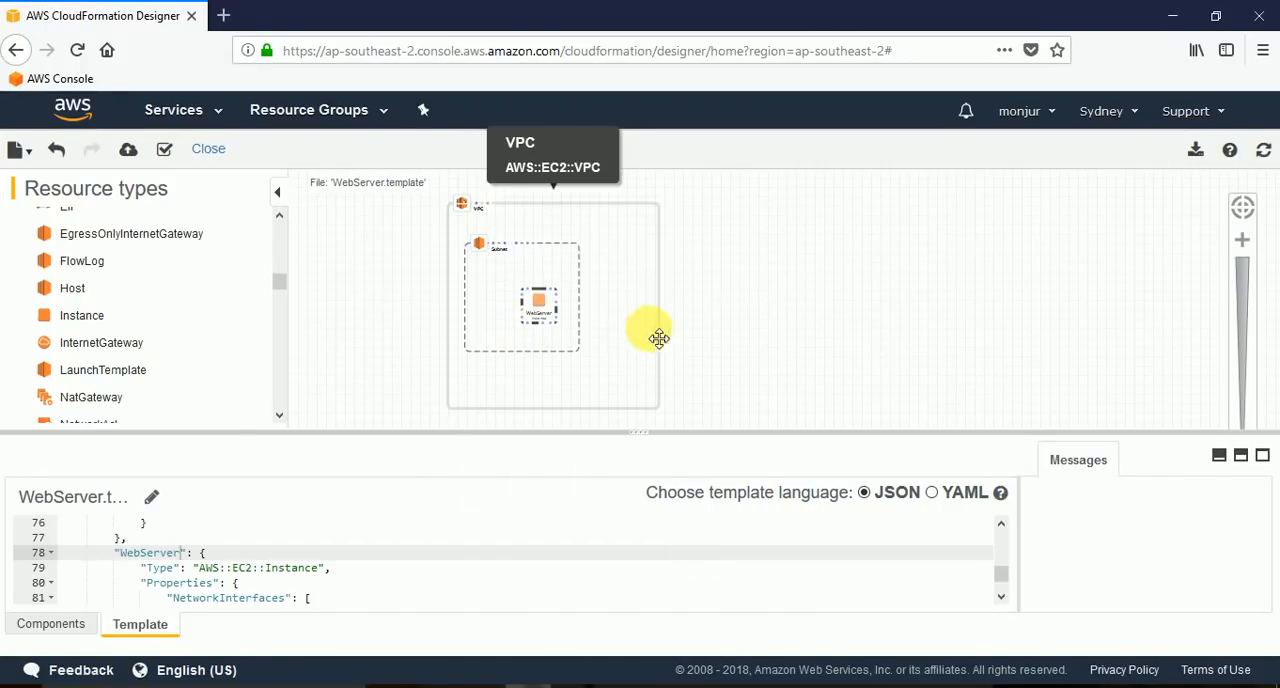
Move the WebServer instance toward the subnet's left side, shrink the subnet around it and shift the instance slightly up.
drag(558, 316, 506, 300)
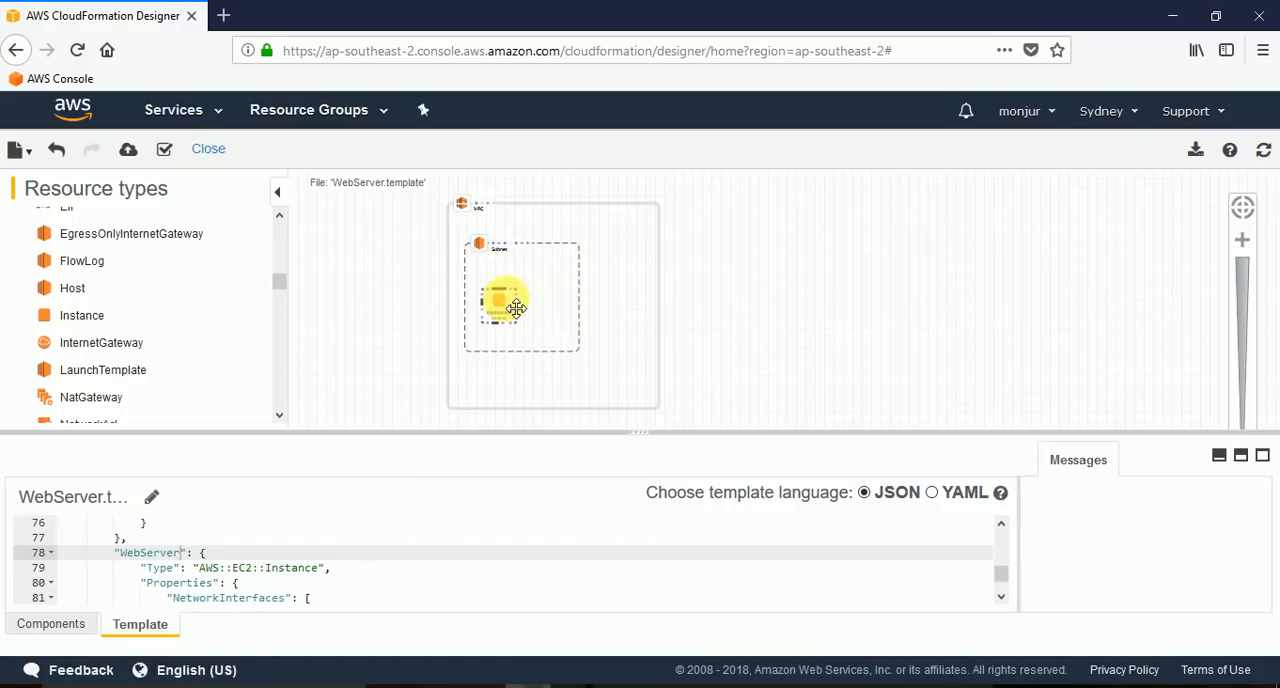
click(588, 328)
drag(576, 351, 541, 336)
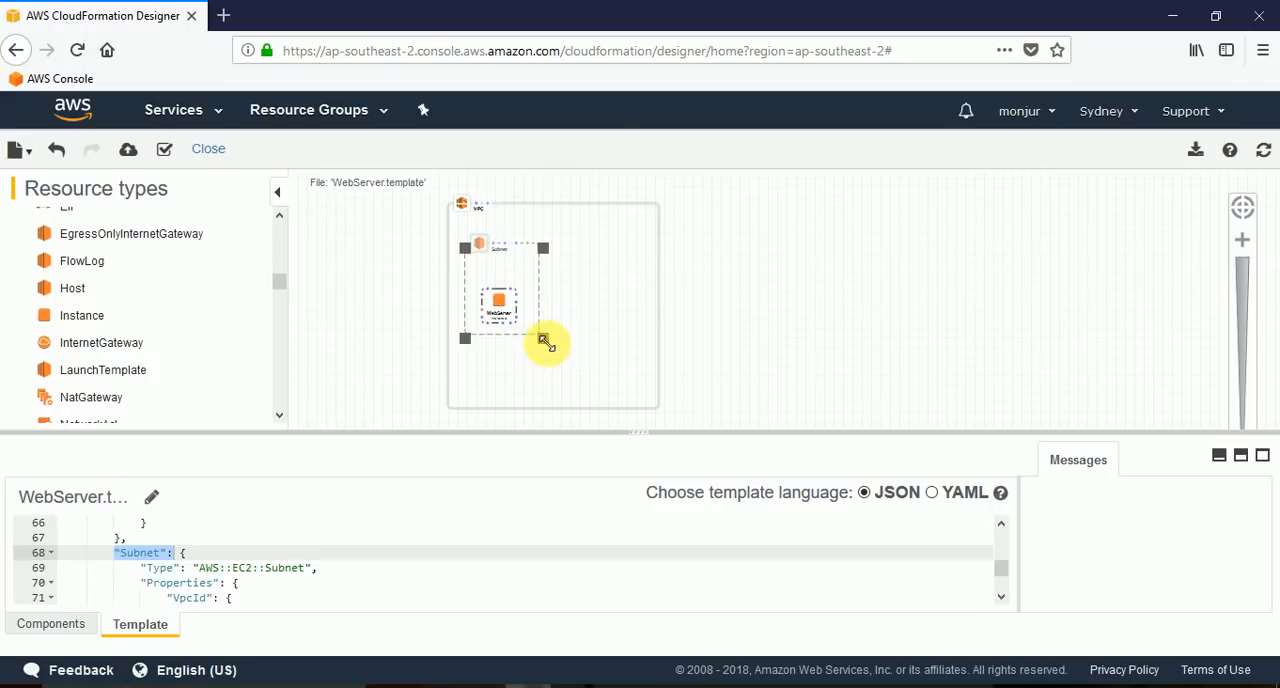
click(517, 305)
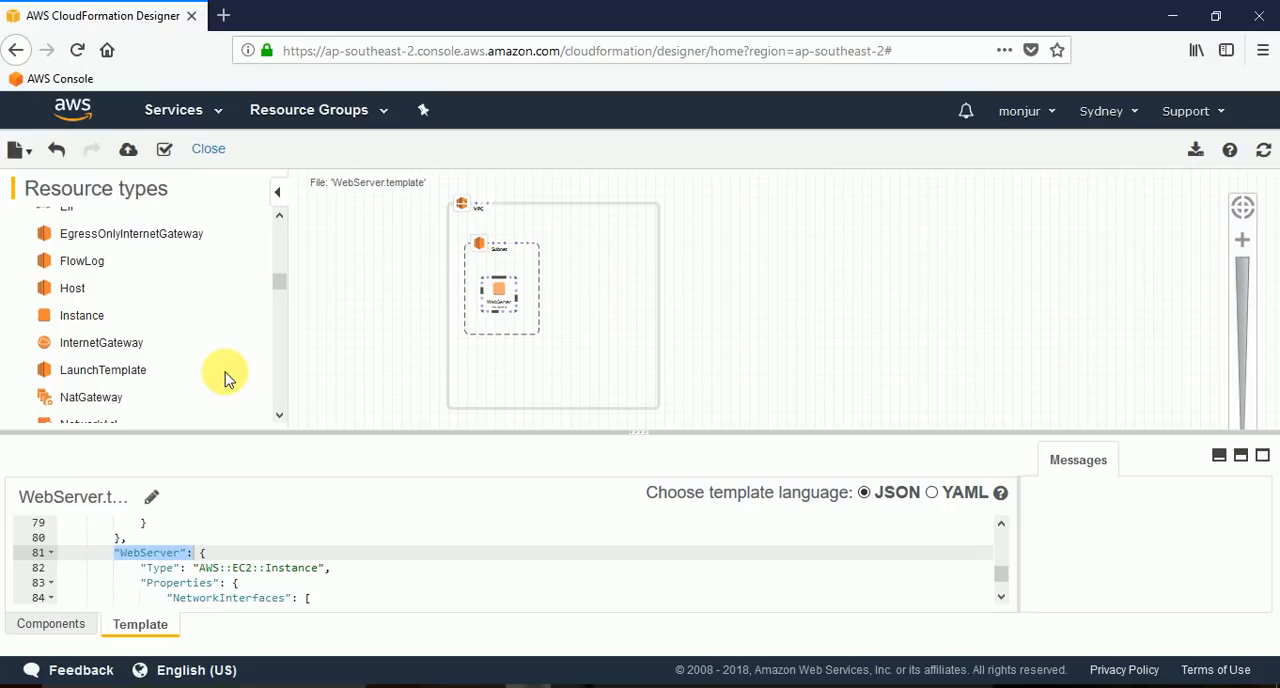
Add an EC2 security group to the lower-right area of the VPC, outside the subnet.
scroll(209, 334, down, 5)
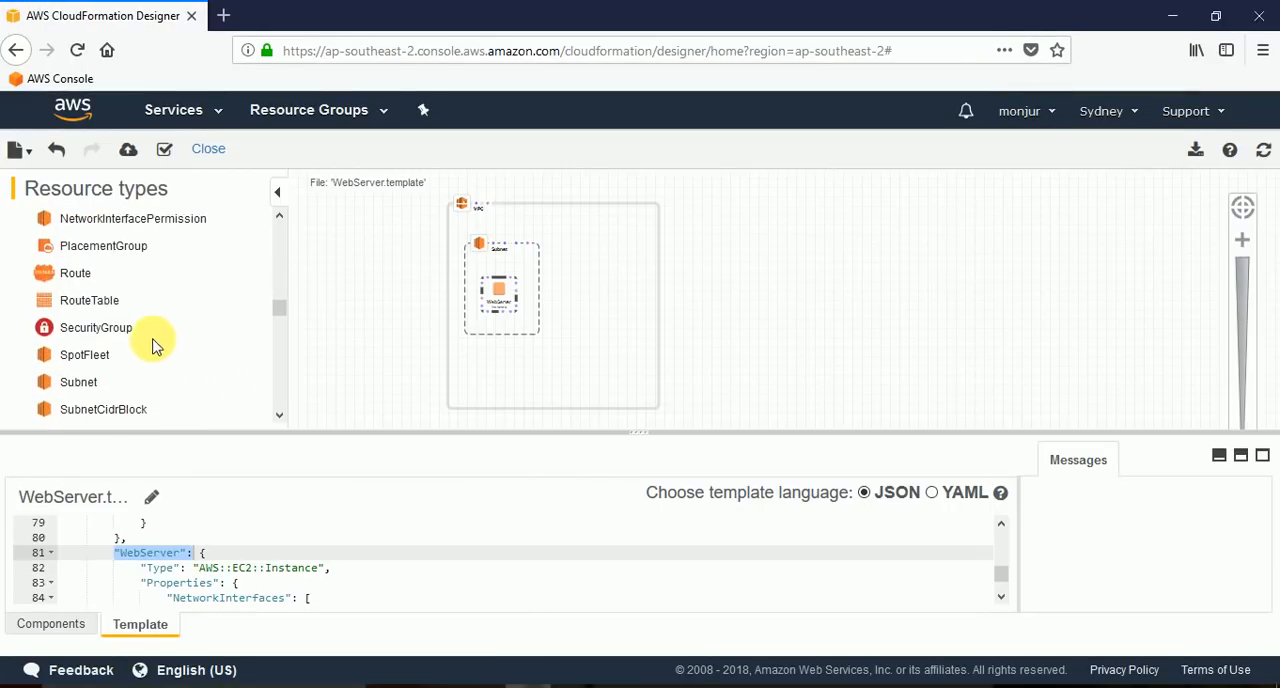
drag(122, 331, 586, 366)
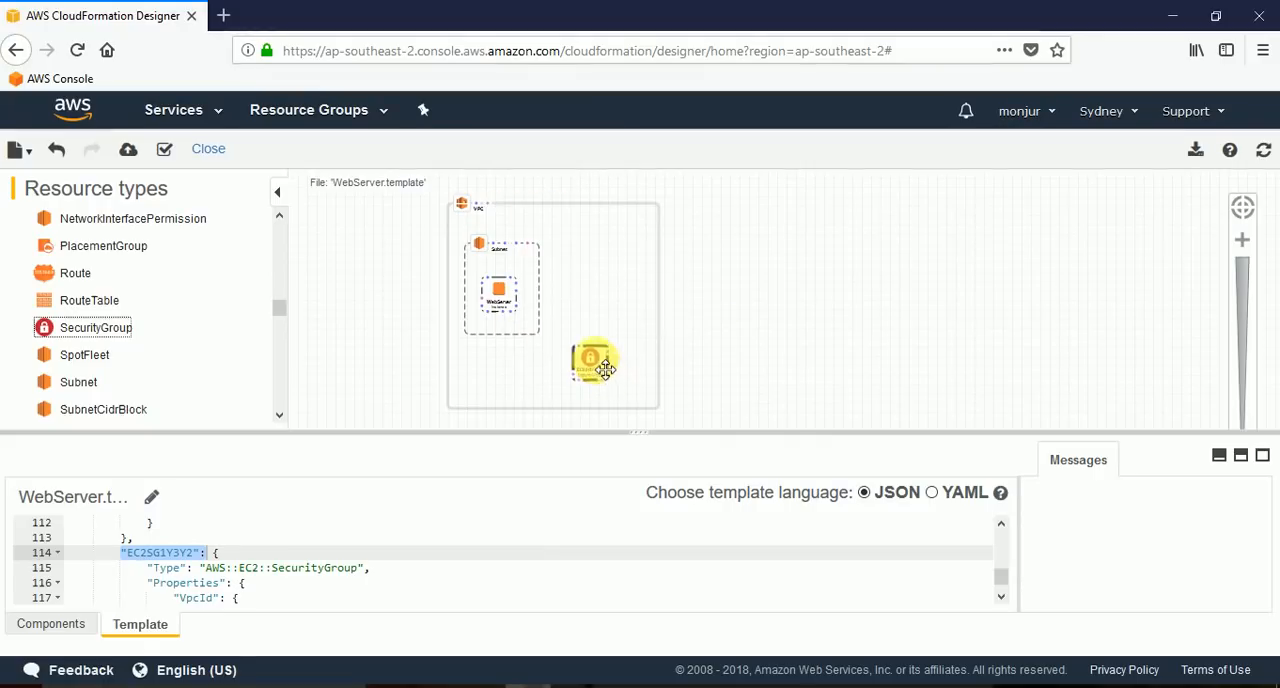
mouse_move(612, 372)
mouse_down()
mouse_move(497, 380)
mouse_move(663, 329)
mouse_move(636, 242)
mouse_move(617, 372)
mouse_up()
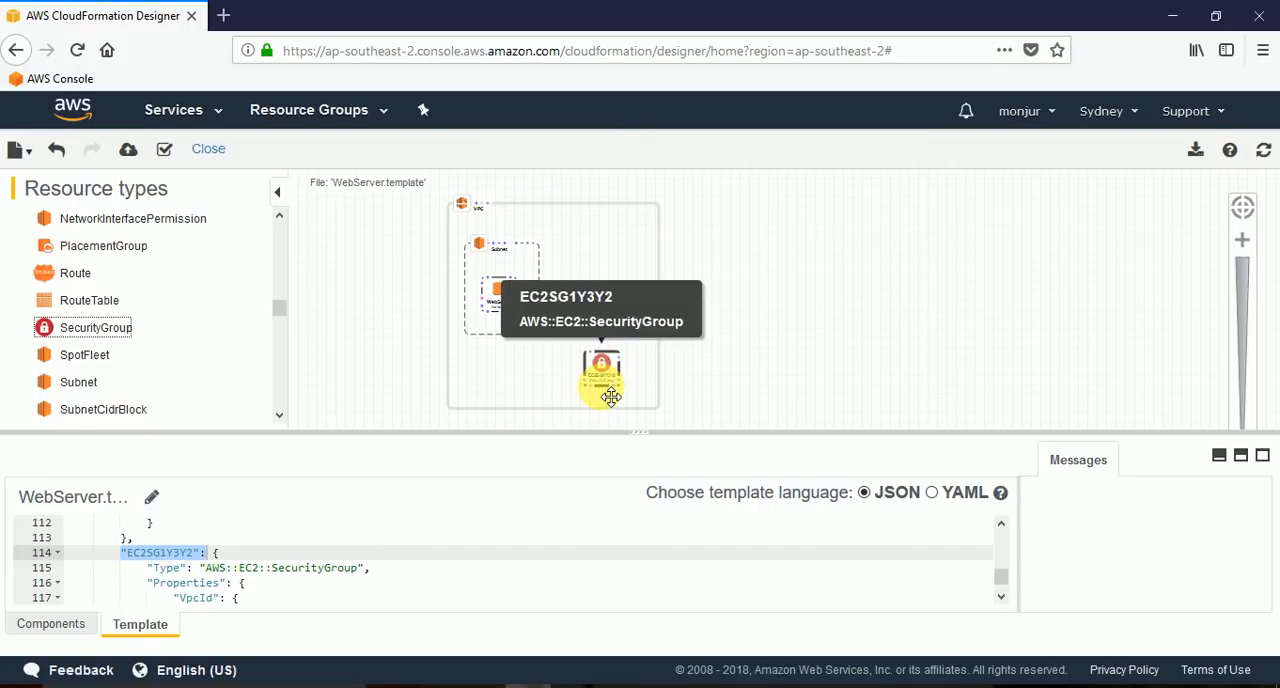
mouse_move(611, 397)
mouse_down()
mouse_move(623, 363)
mouse_move(614, 374)
mouse_up()
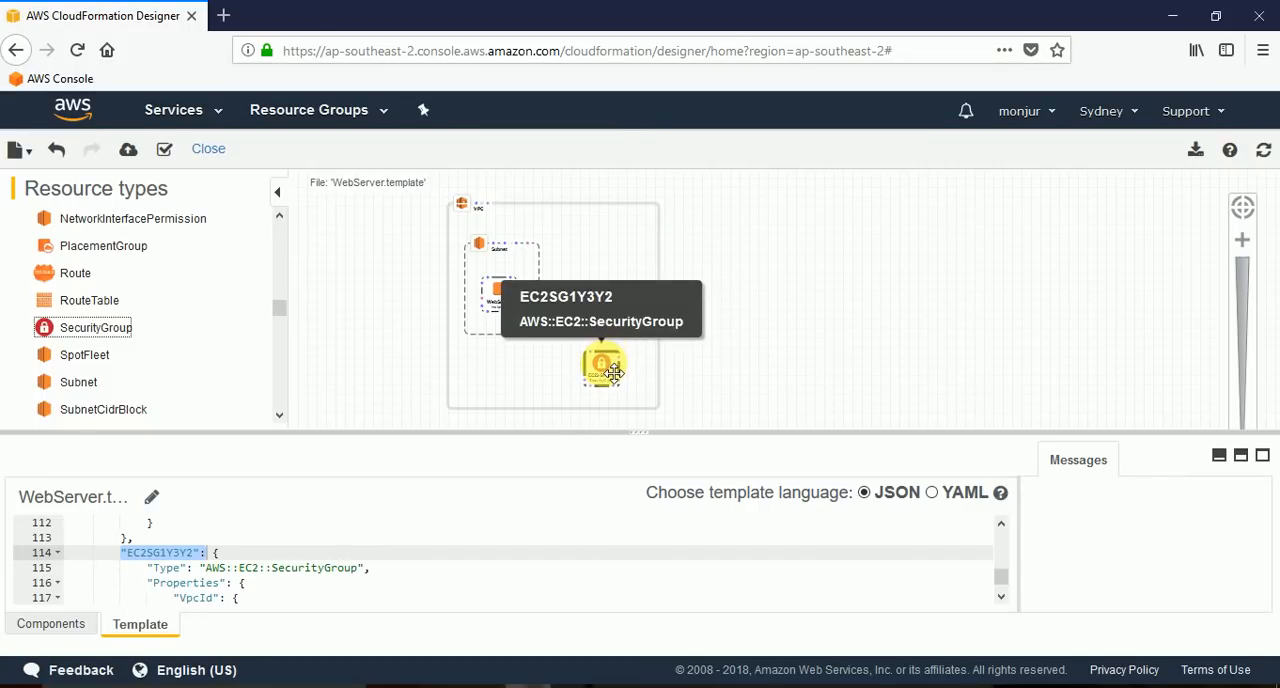
Rename the security group to WebServerSecurityGroup in the template code and refresh the diagram.
click(194, 552)
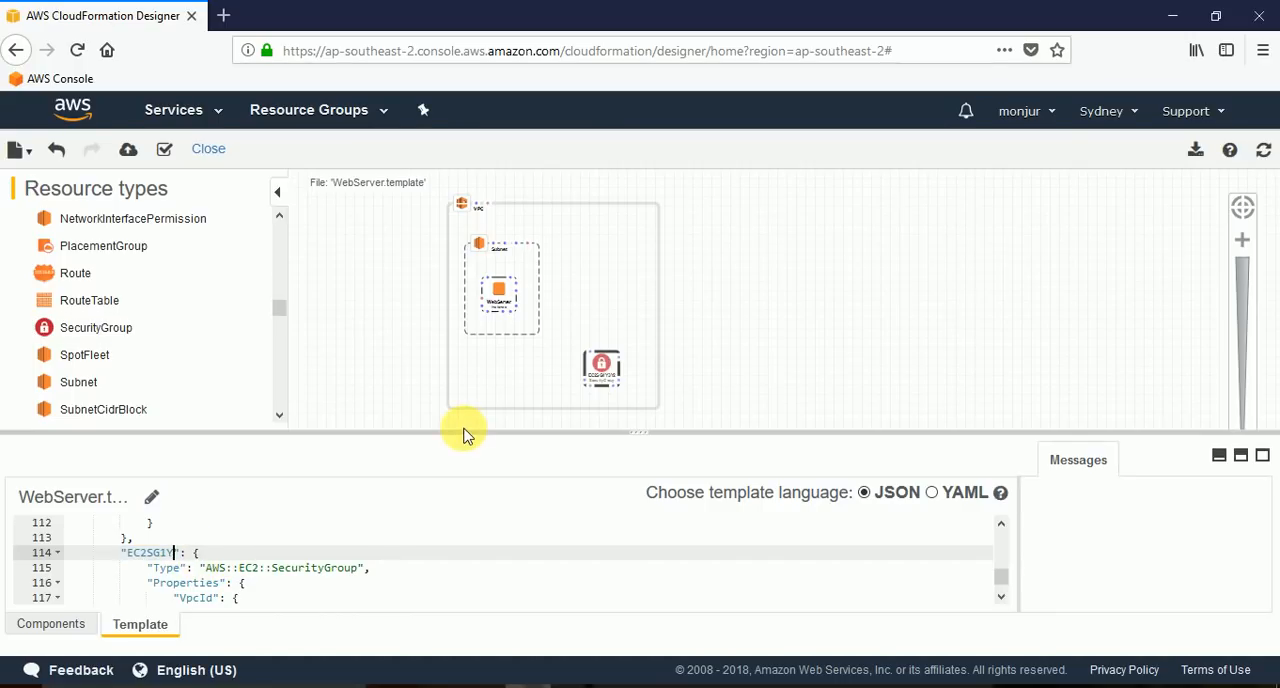
key(BackSpace)
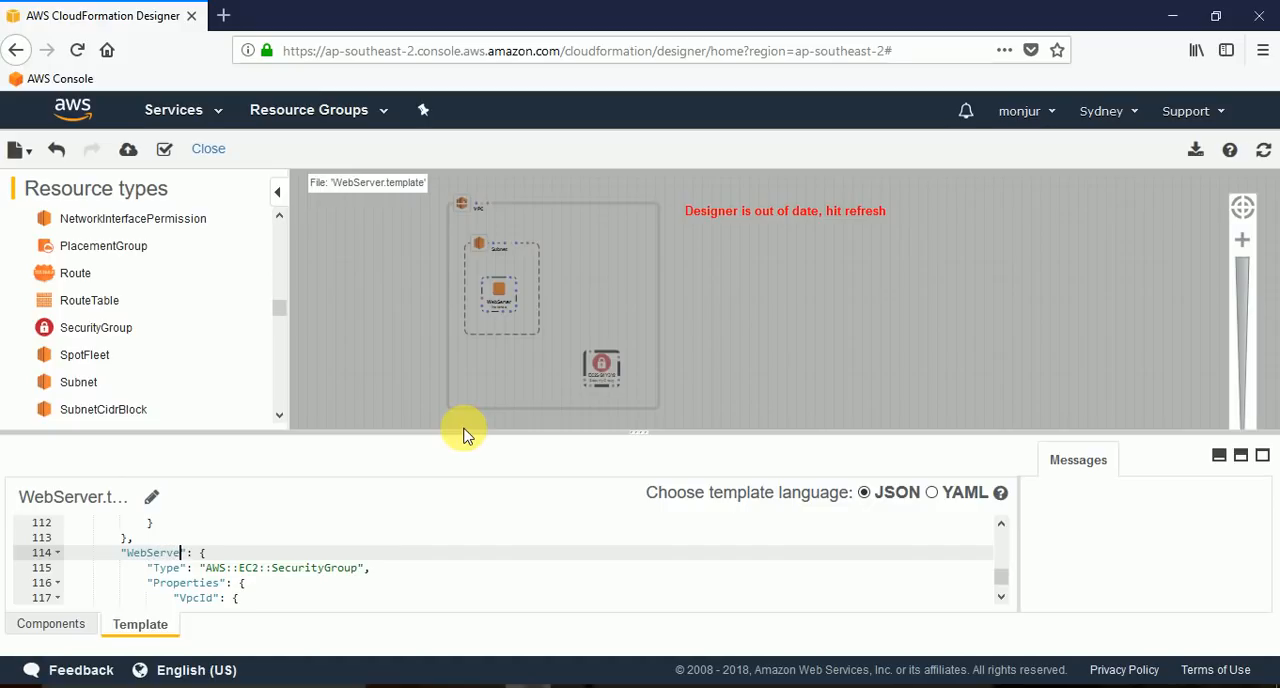
text(SecurityGroup)
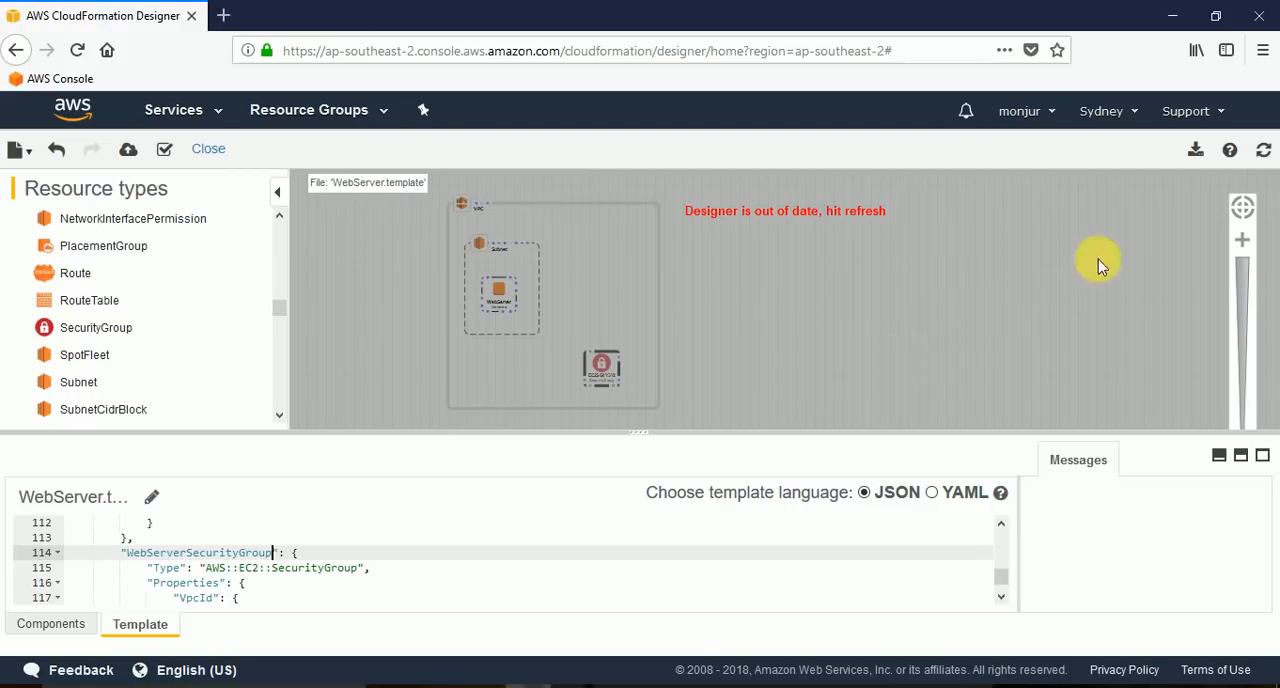
click(1264, 152)
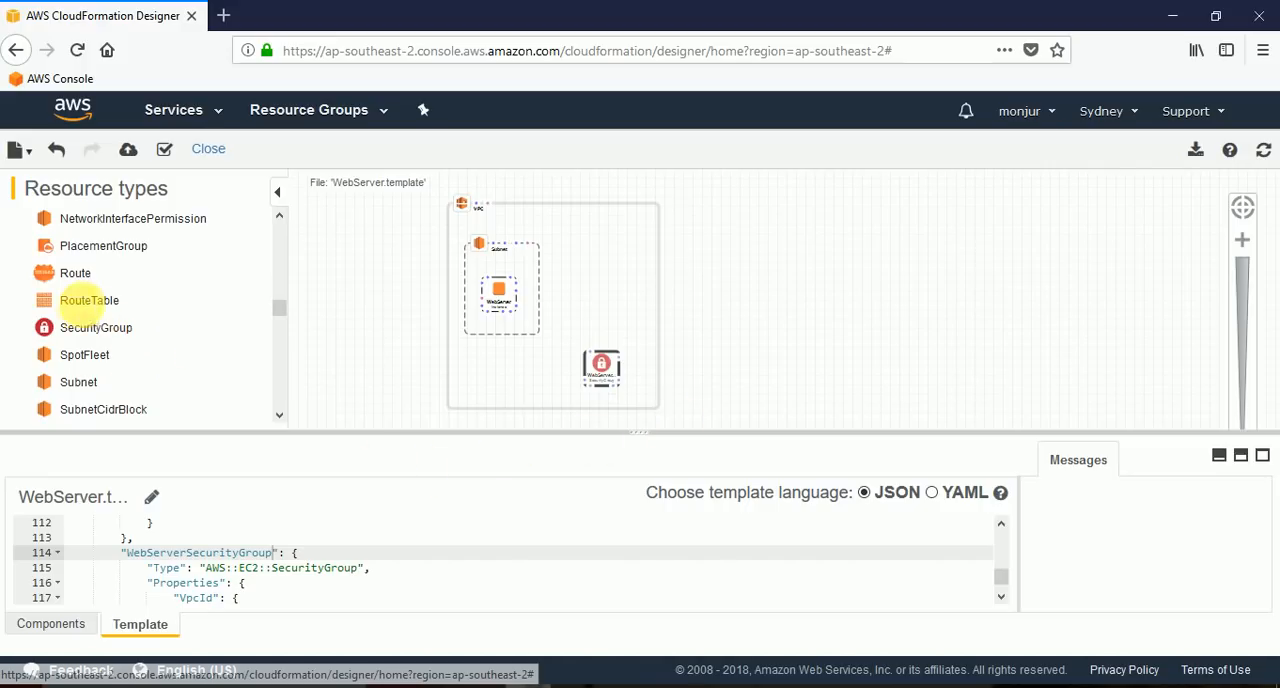
Add a route table in the VPC beside the subnet, enlarge it slightly, name it WebServerRouteTable in the template code and refresh the diagram.
drag(96, 306, 626, 288)
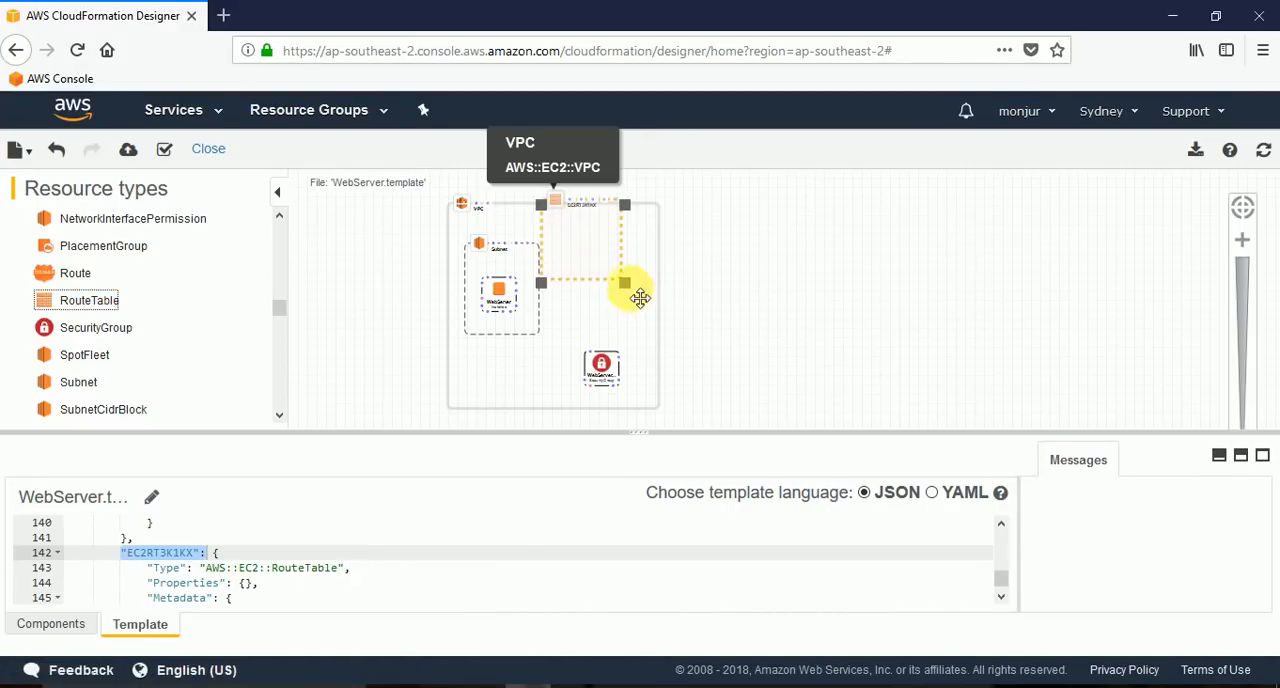
drag(590, 246, 655, 328)
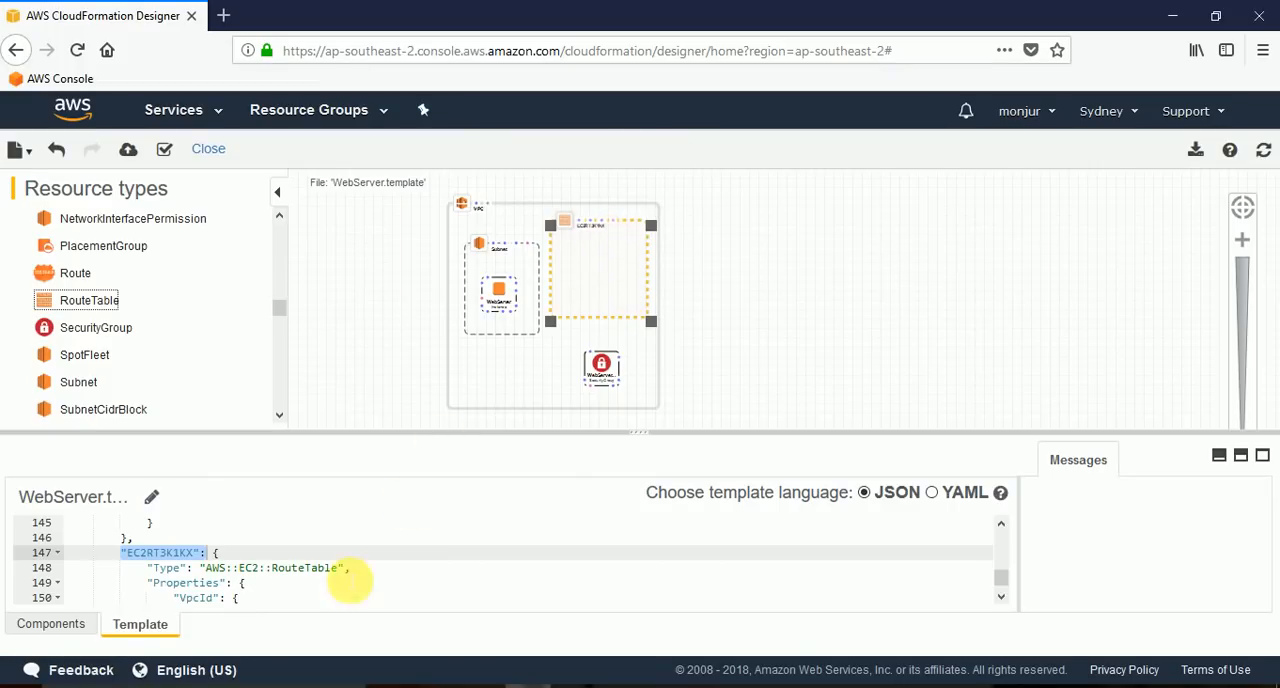
click(208, 552)
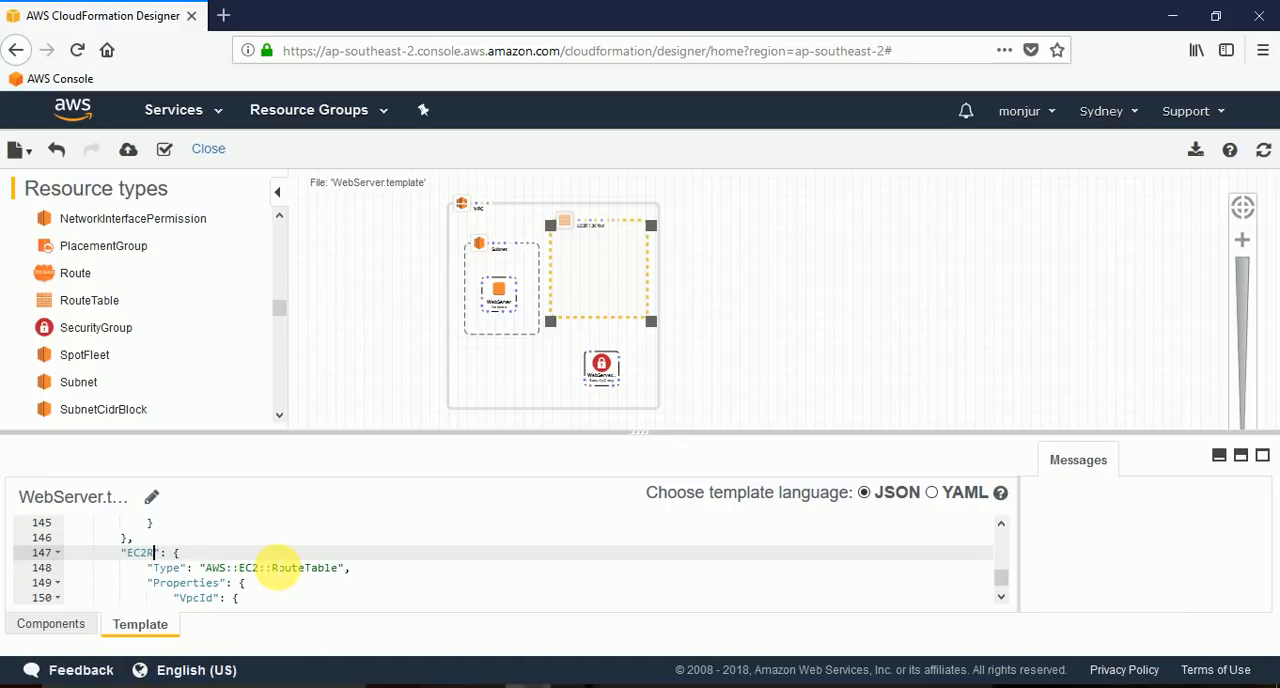
key(BackSpace)
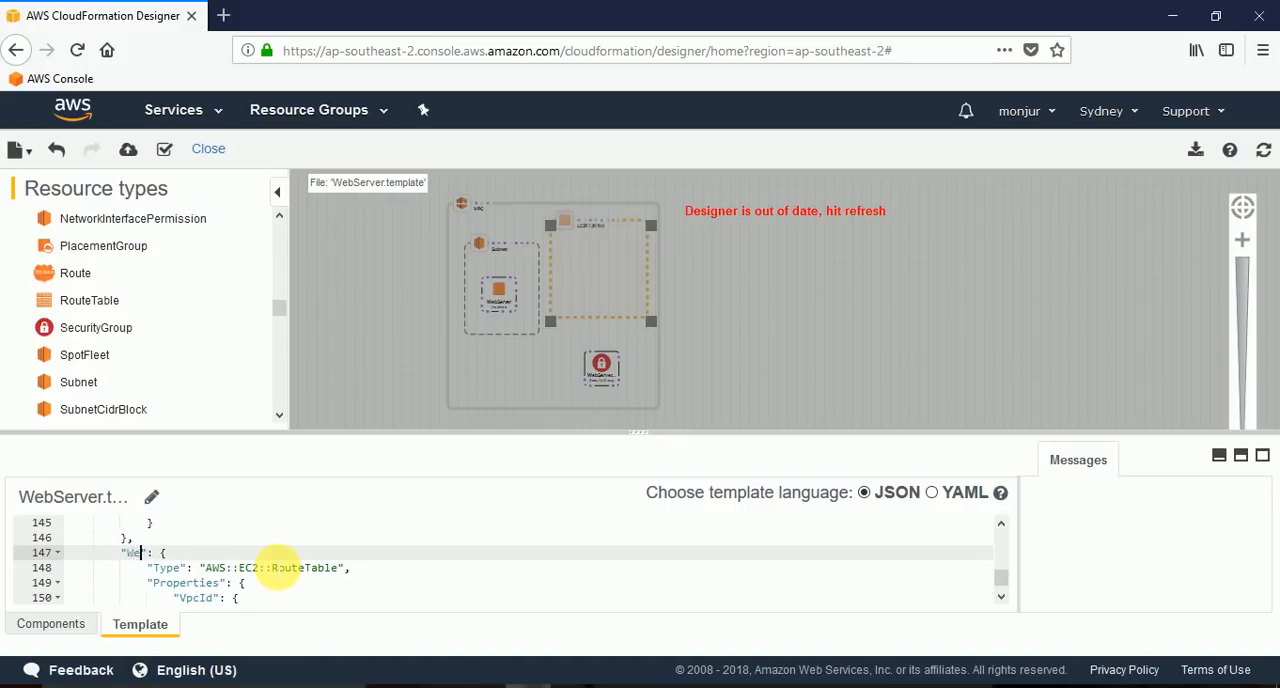
text(WebServerRouteTabl)
click(1263, 149)
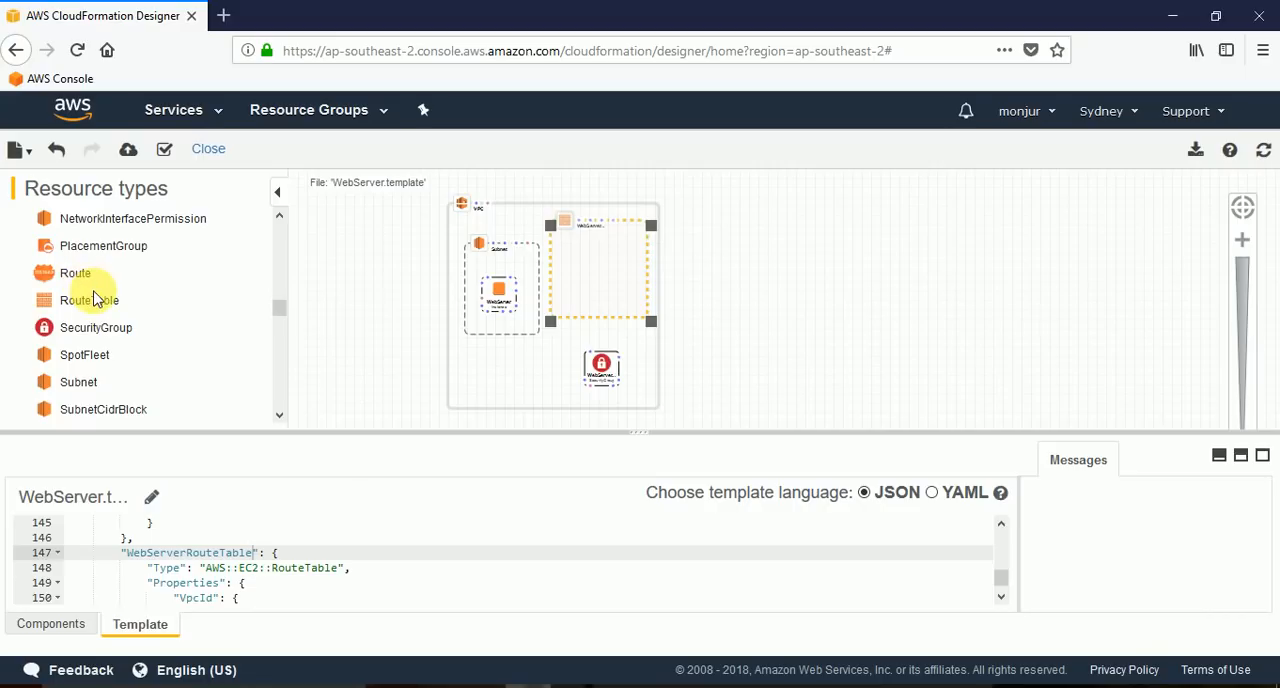
Add a route inside WebServerRouteTable, rename it WebServerRoute in the template code and refresh the diagram.
drag(80, 278, 586, 266)
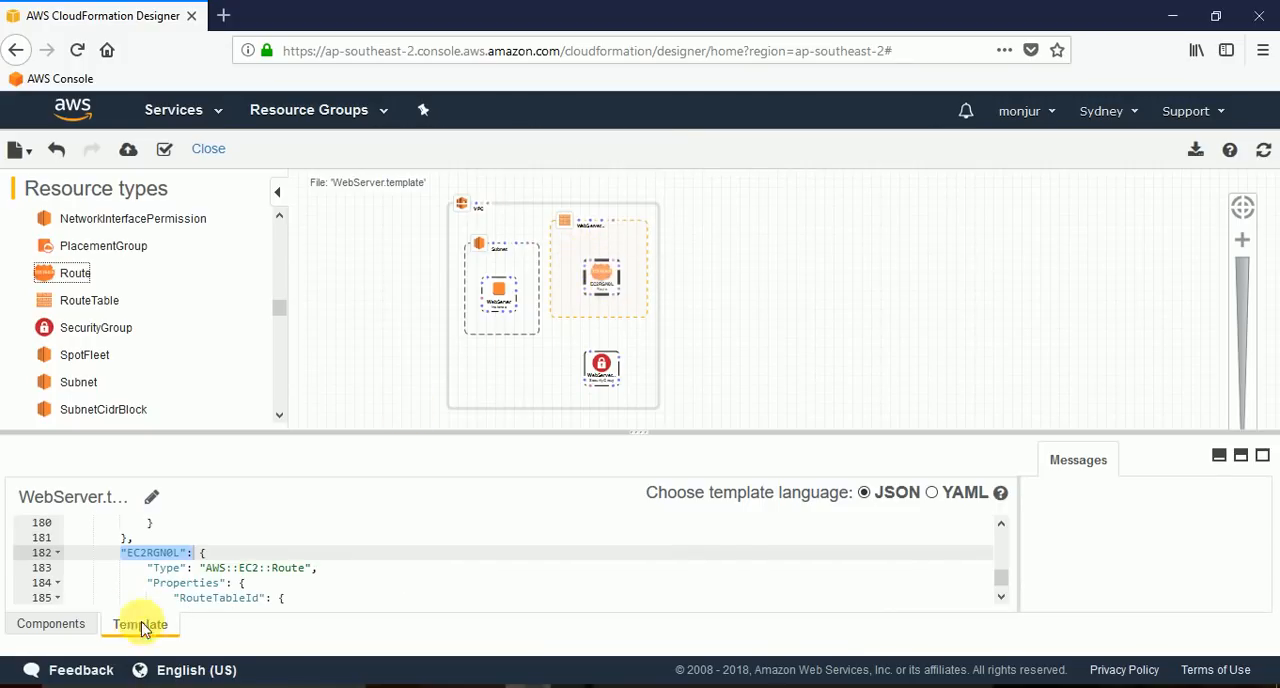
click(174, 552)
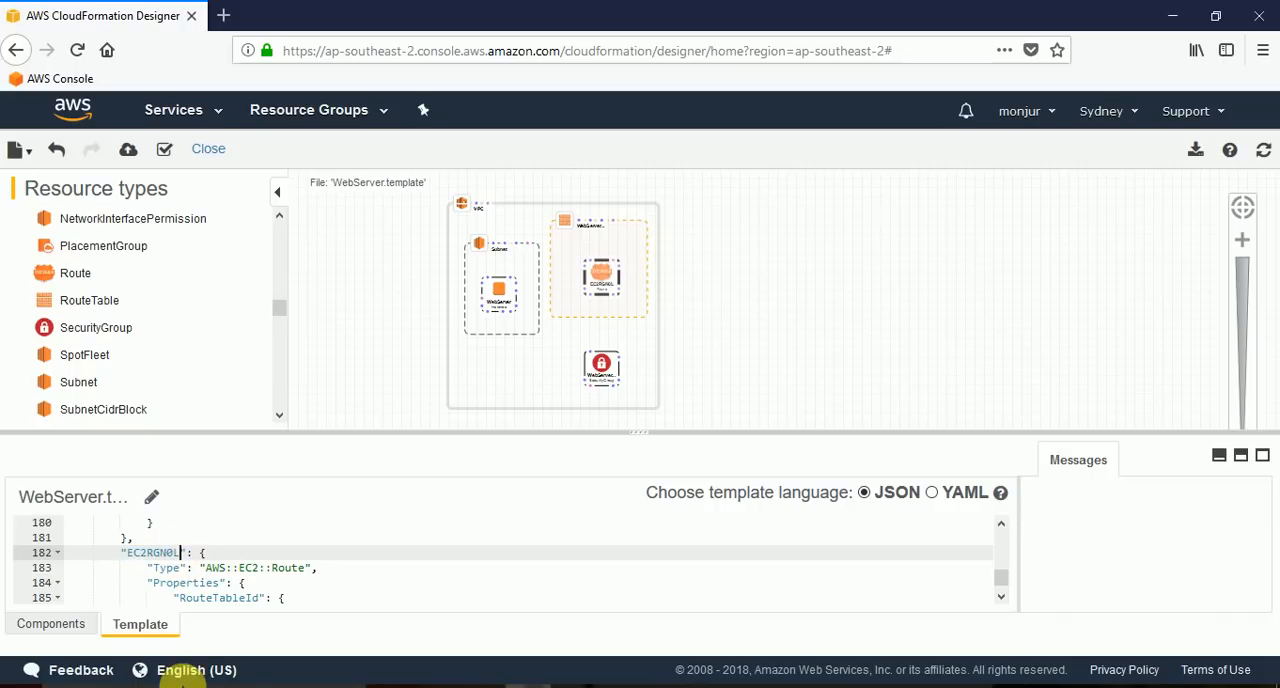
key(BackSpace)
key(BackSpace)
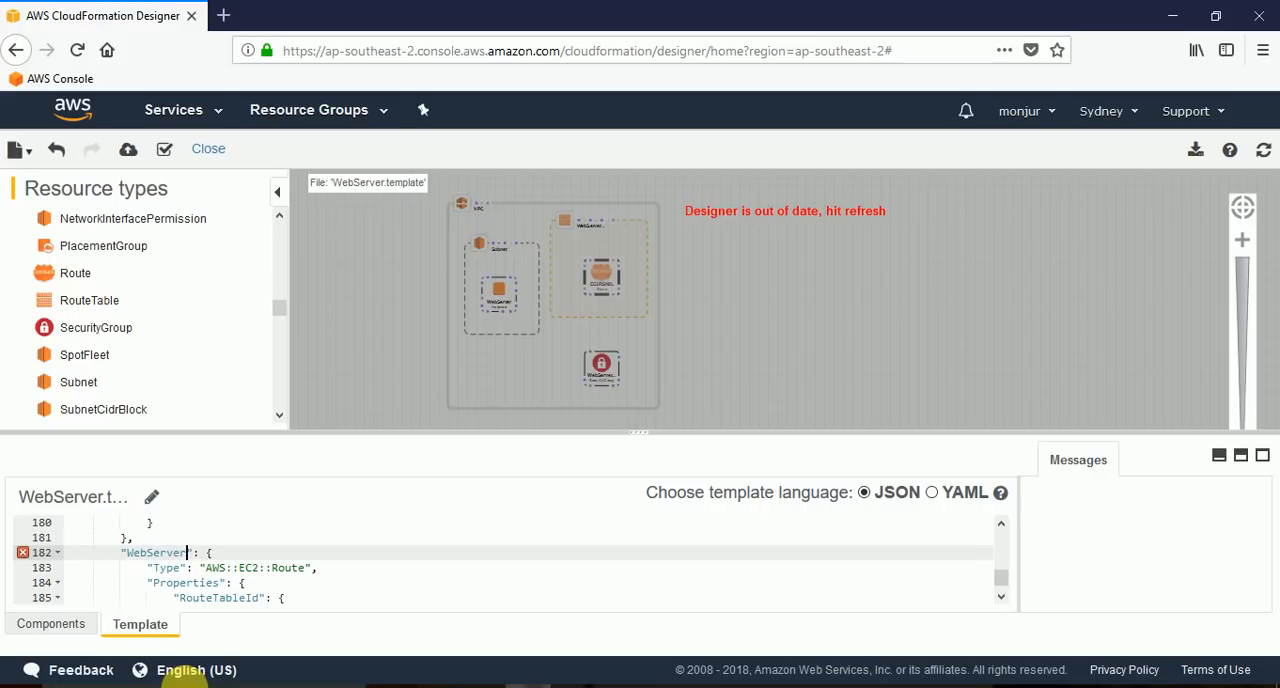
text(Route)
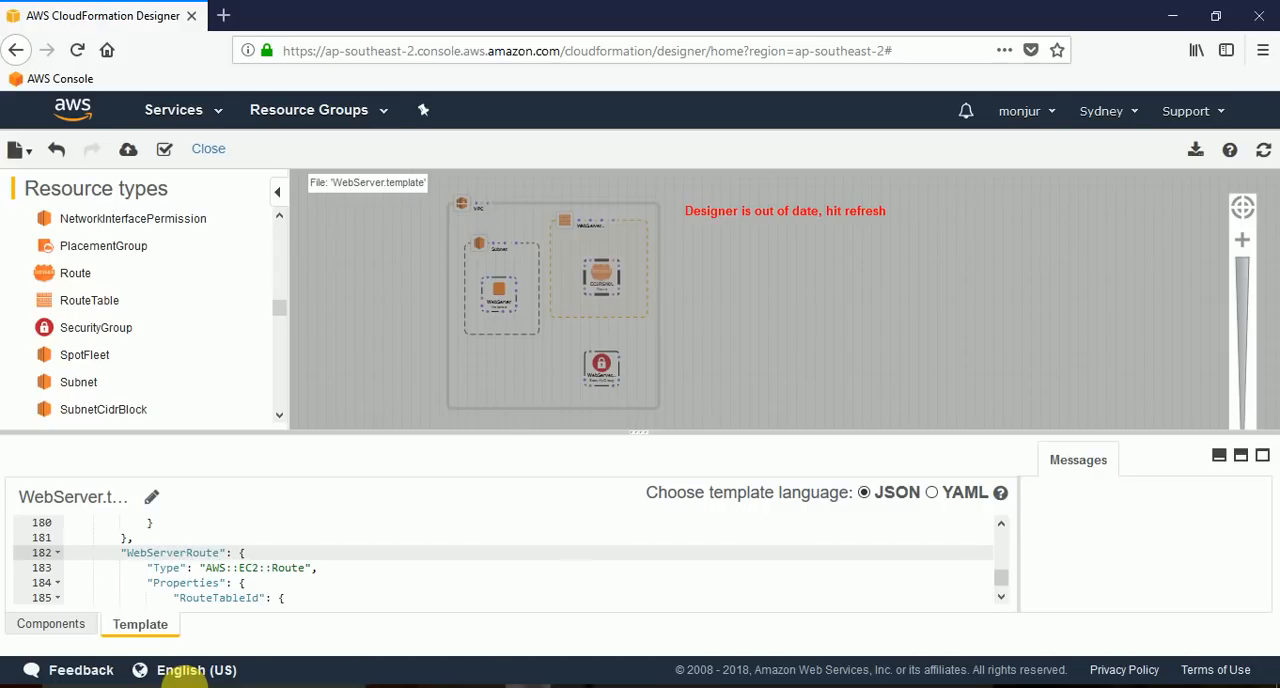
click(1261, 151)
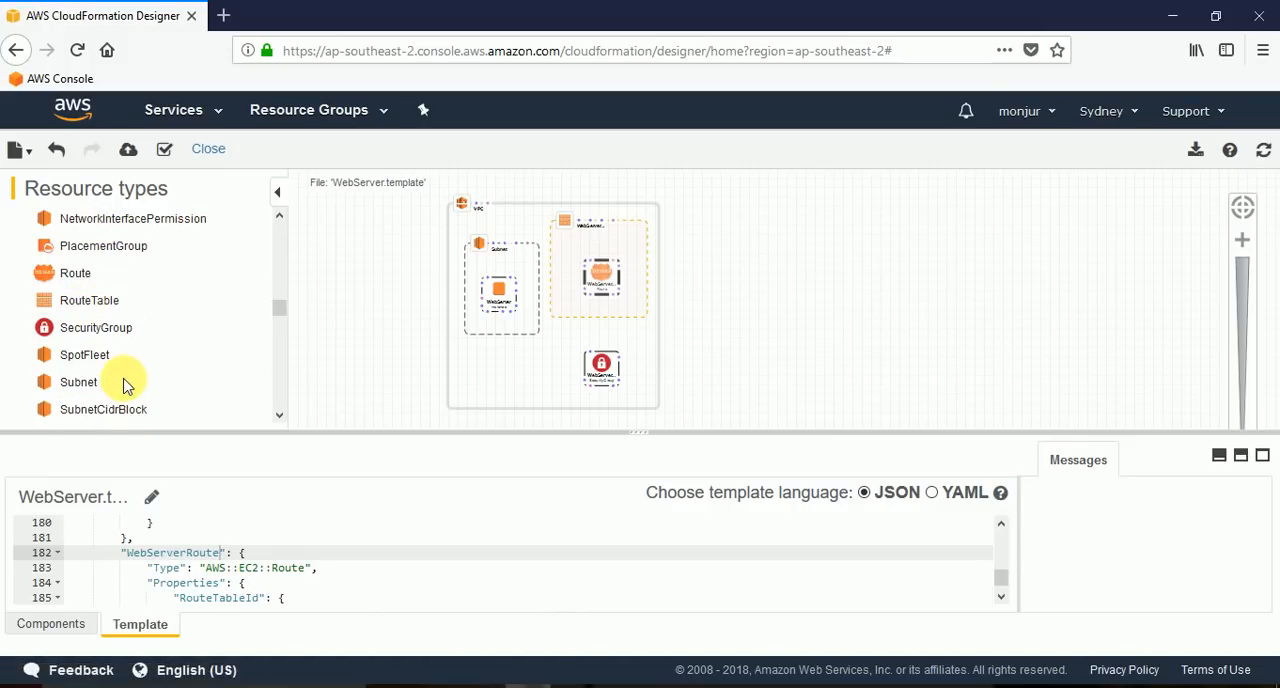
Add an EC2 InternetGateway to the empty canvas area to the right of the VPC.
scroll(134, 354, up, 3)
scroll(134, 356, up, 4)
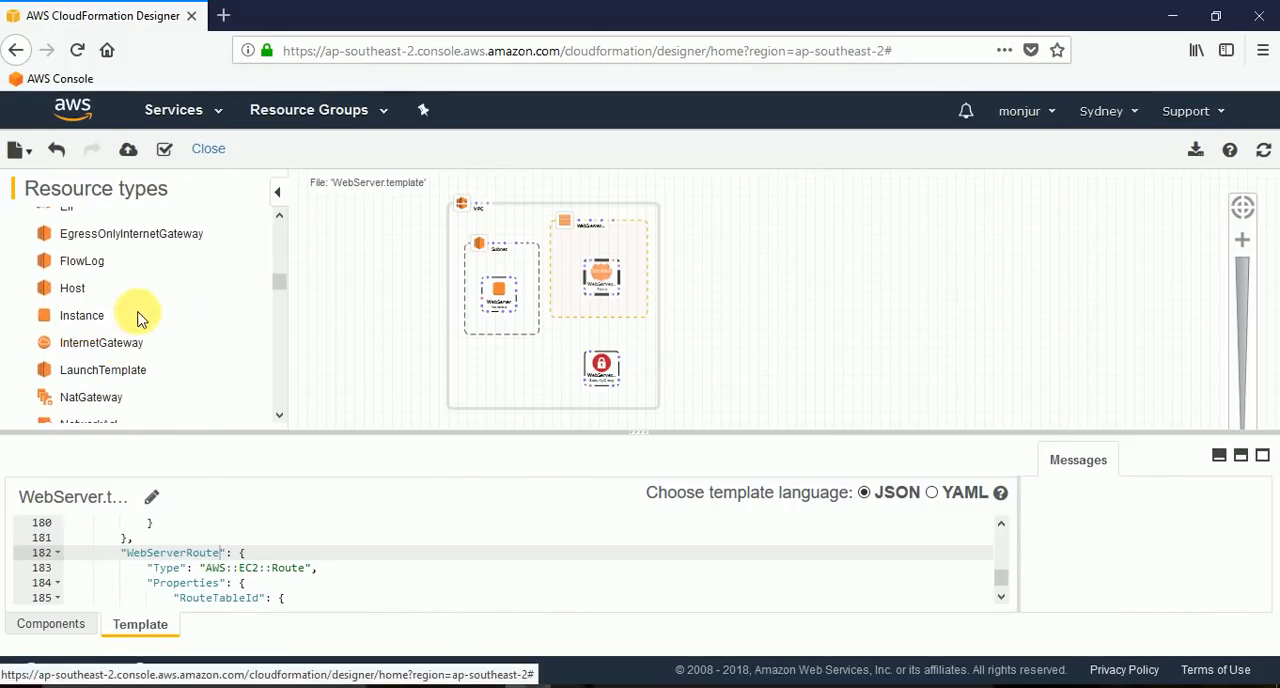
click(120, 346)
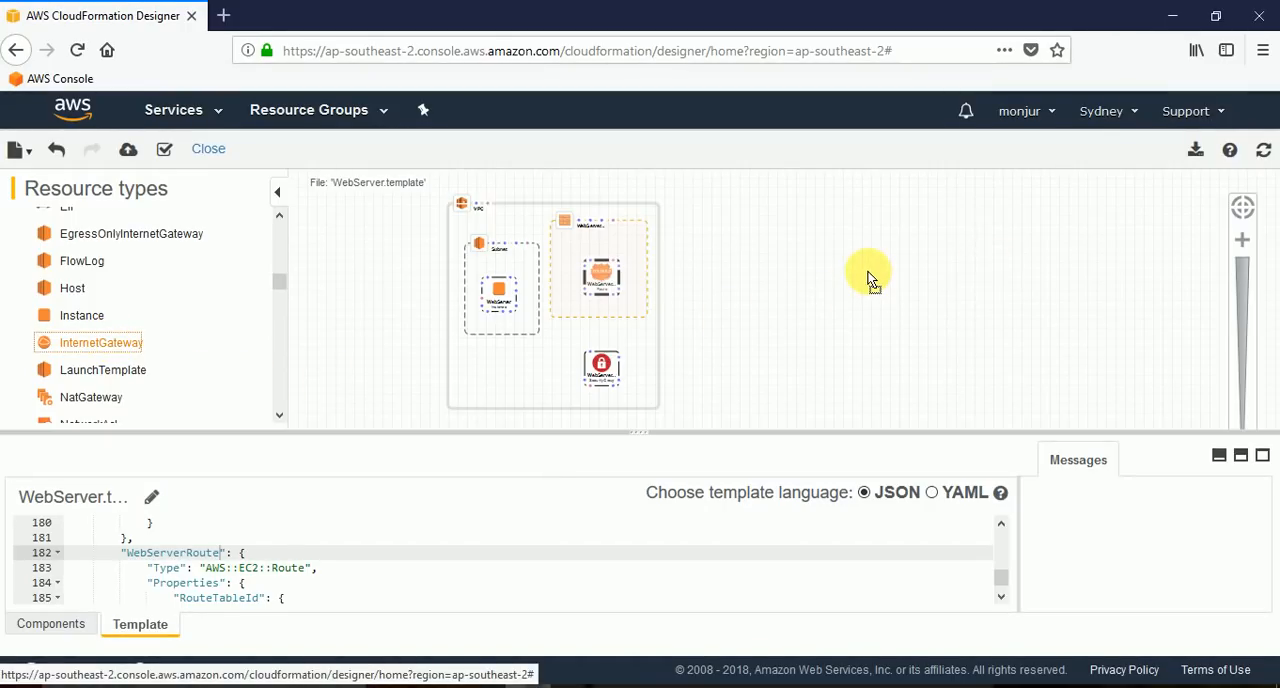
mouse_move(868, 280)
mouse_down()
mouse_move(872, 305)
mouse_move(848, 295)
mouse_up()
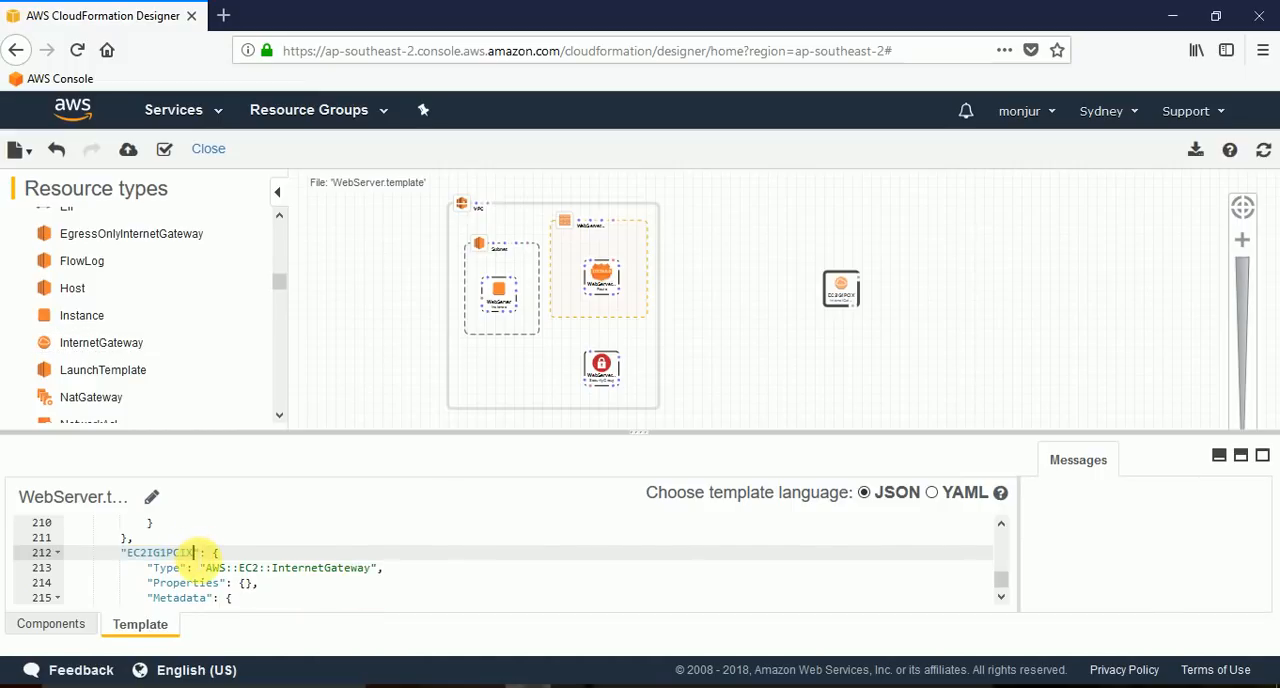
key(BackSpace)
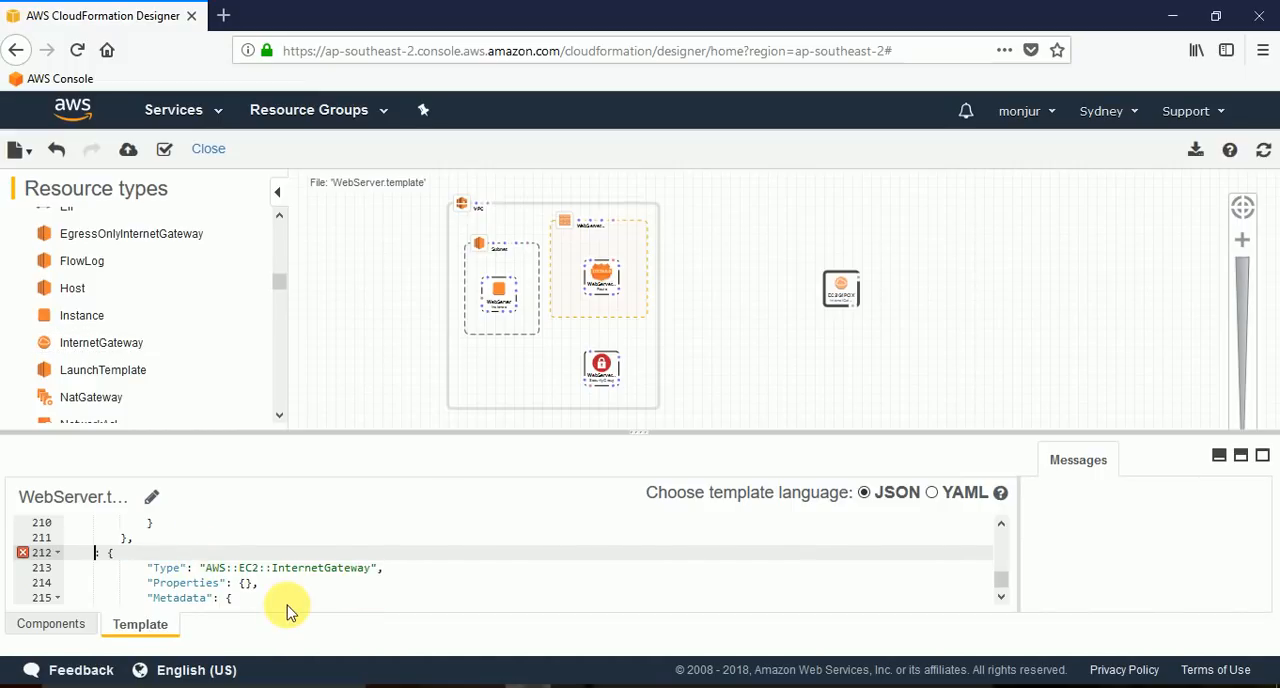
key(ctrl+z)
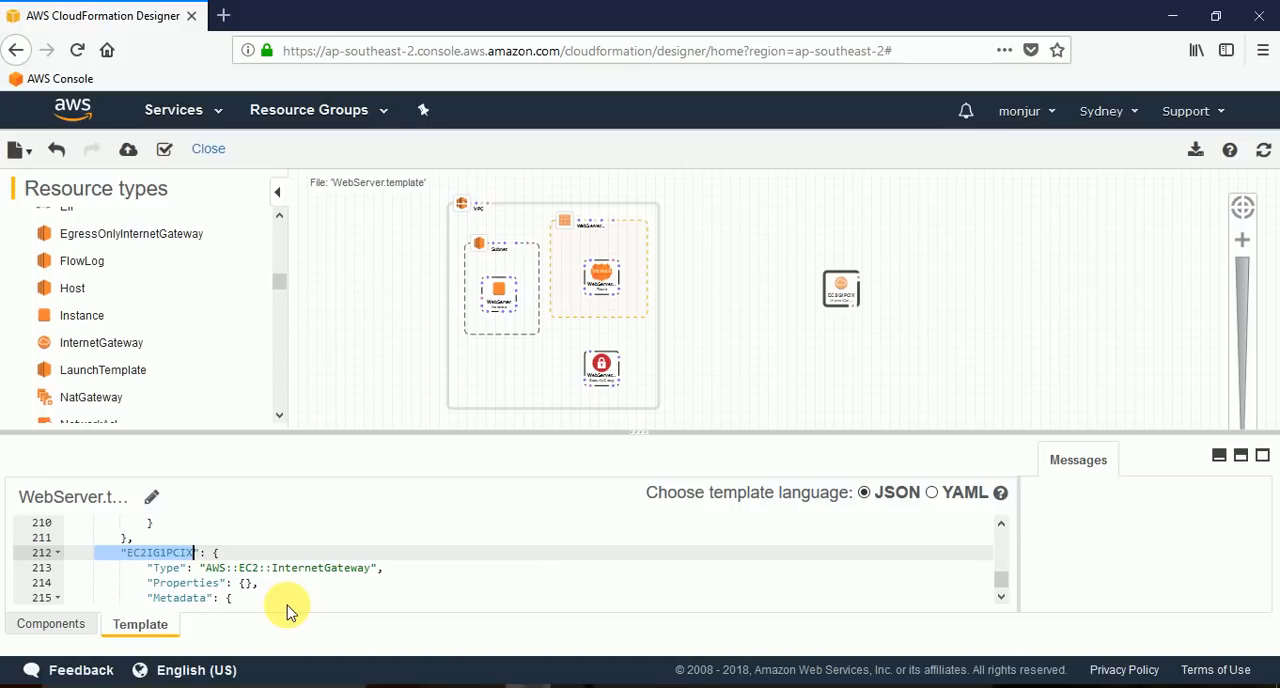
key(BackSpace)
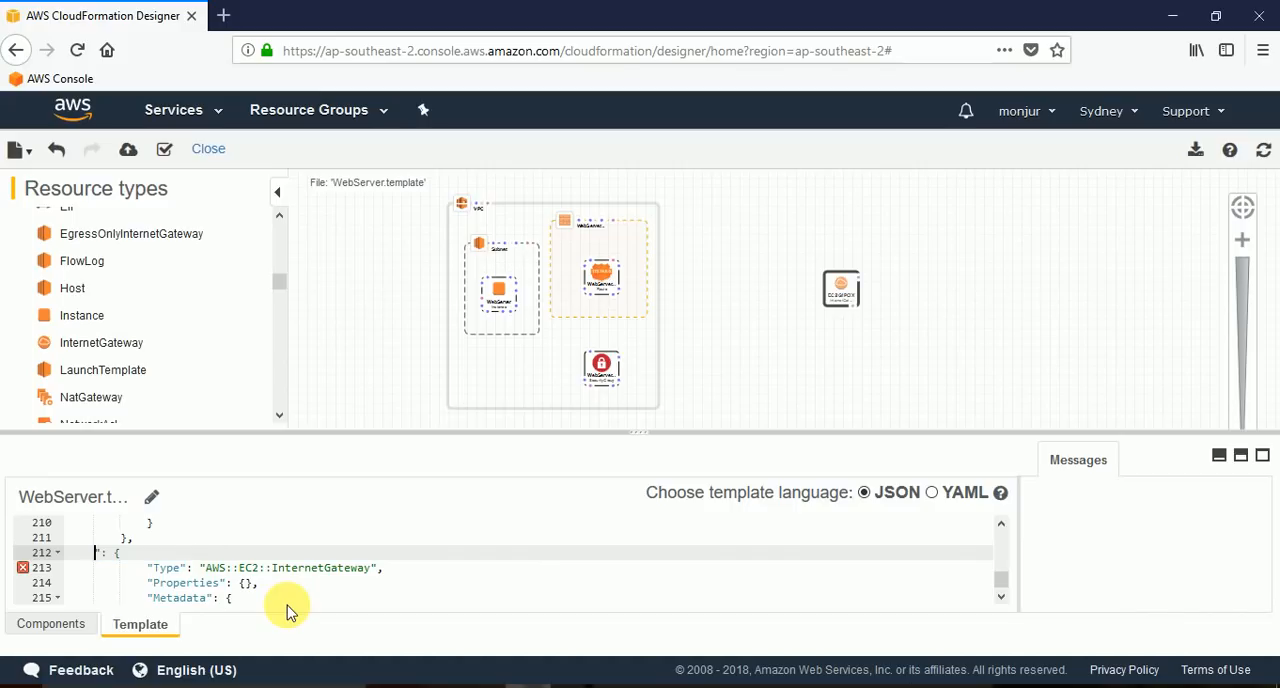
key(ctrl+z)
Rename the internet gateway to WebServerInternetGateway in the template code and refresh the diagram.
key(BackSpace)
key(BackSpace)
key(BackSpace)
key(BackSpace)
key(BackSpace)
key(BackSpace)
key(BackSpace)
key(BackSpace)
key(BackSpace)
key(BackSpace)
text(WebServe)
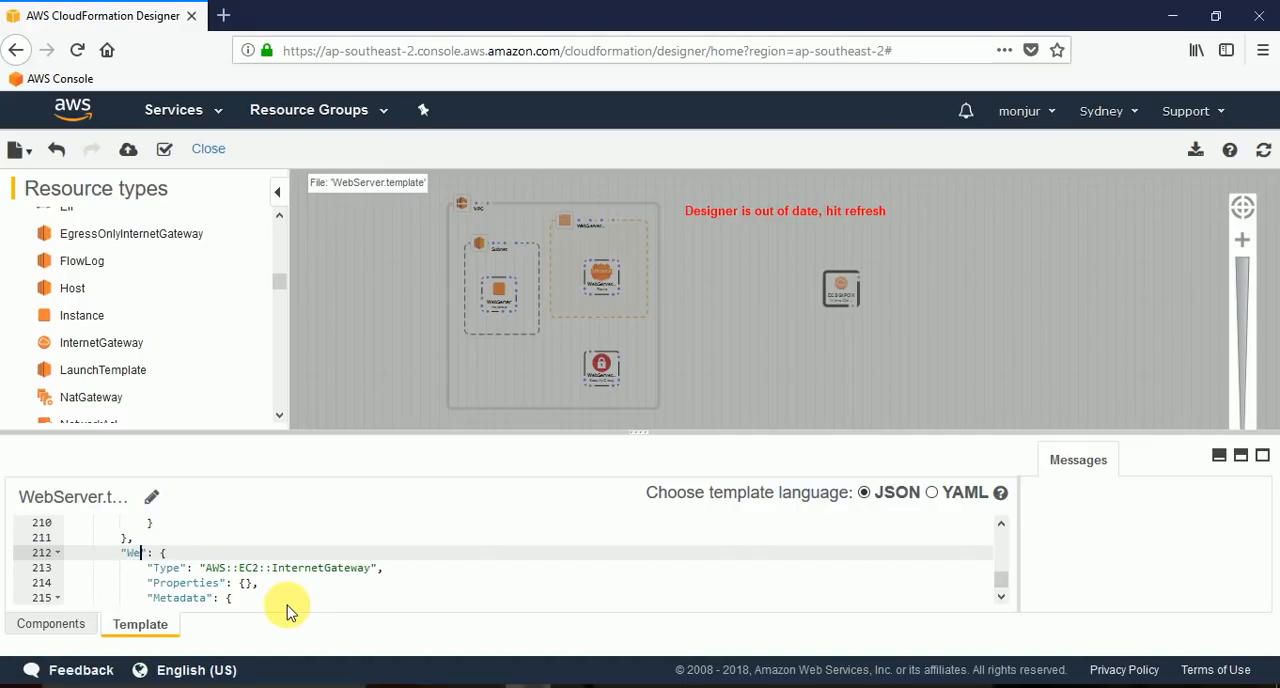
text(rInternetGateway)
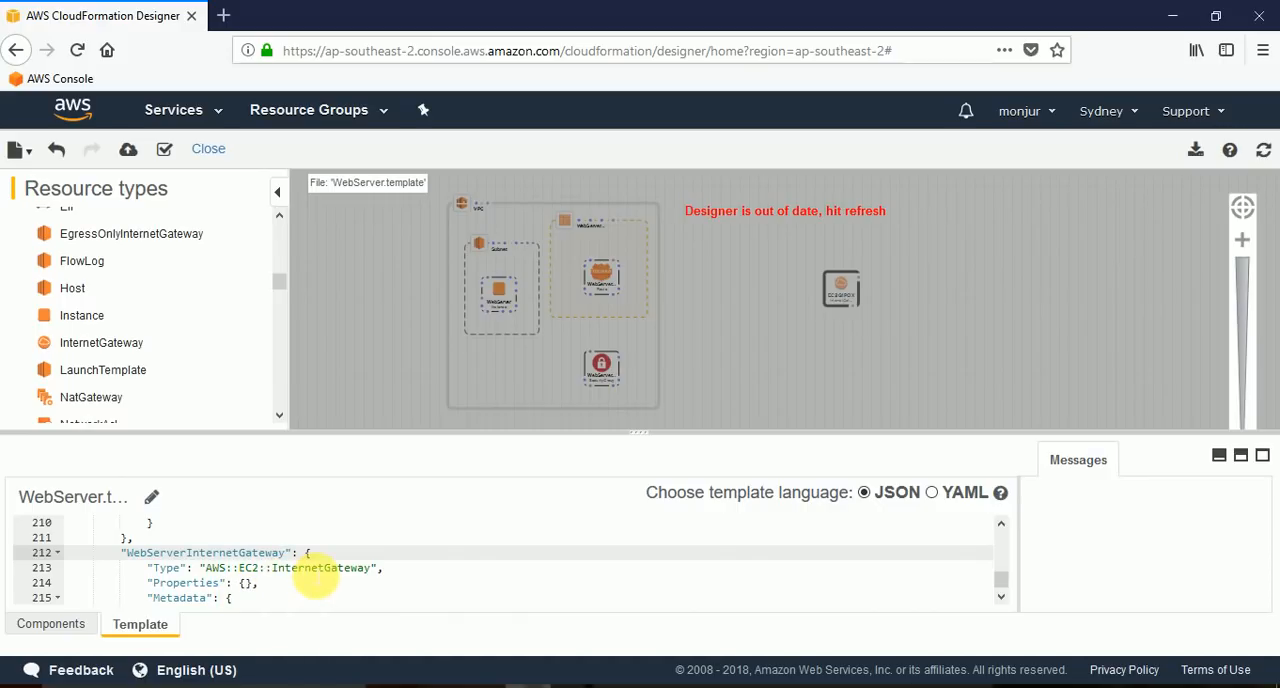
click(810, 377)
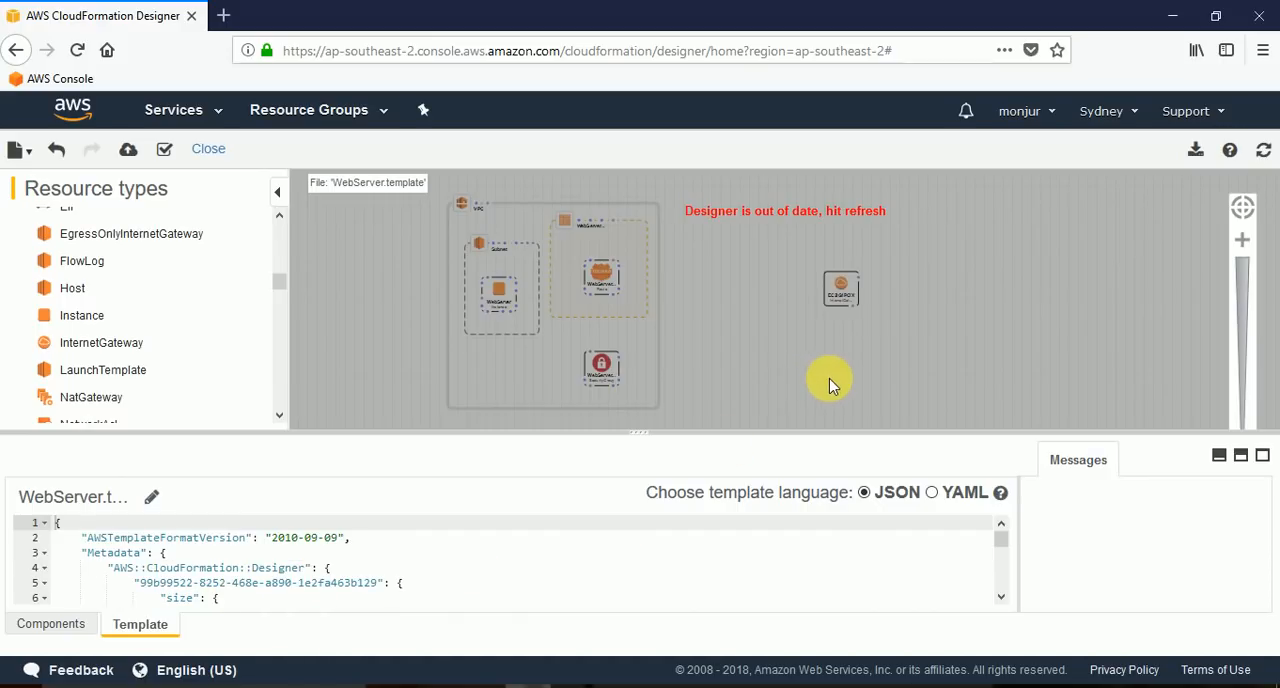
click(1263, 148)
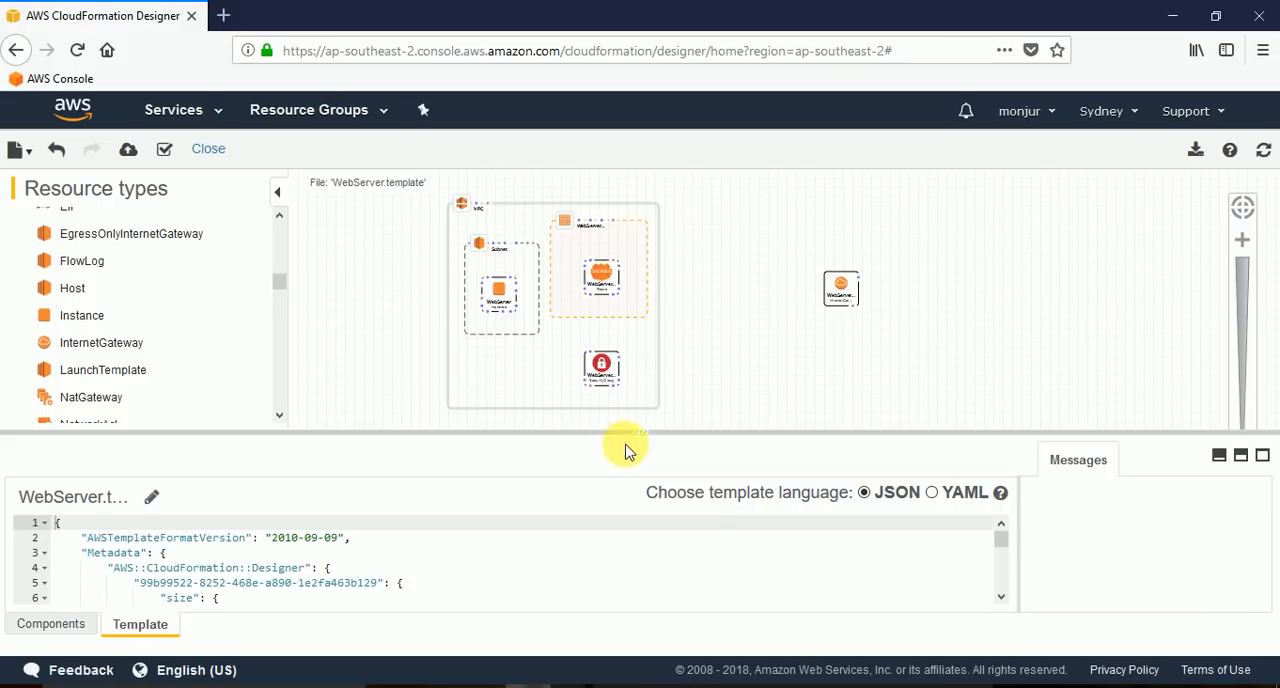
Enlarge the diagram canvas over the template editor and move the internet gateway closer to the VPC.
drag(640, 433, 640, 450)
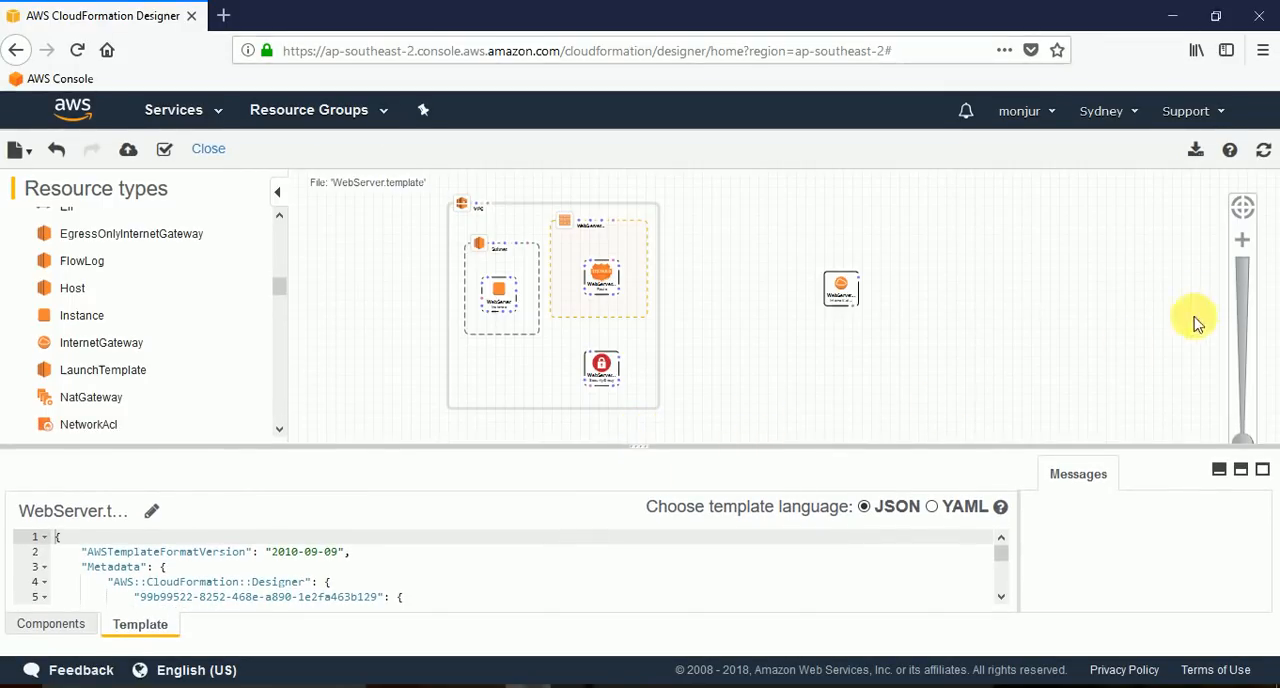
scroll(964, 355, up, 3)
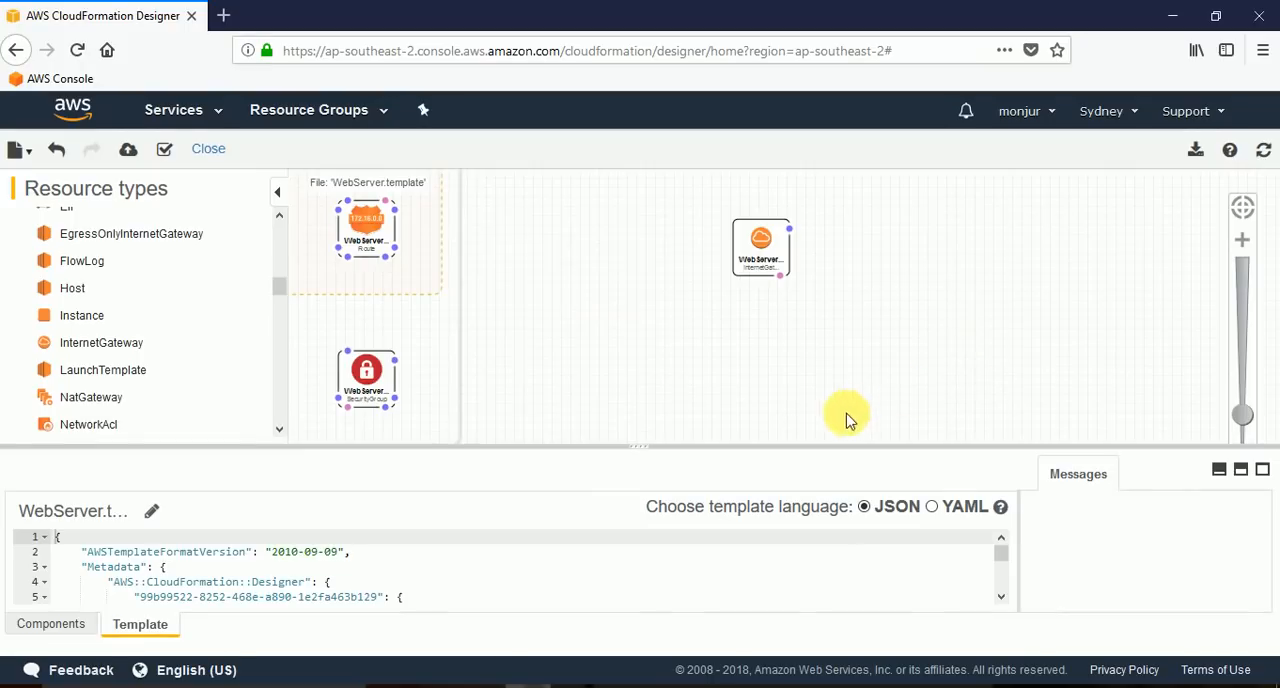
drag(744, 351, 940, 377)
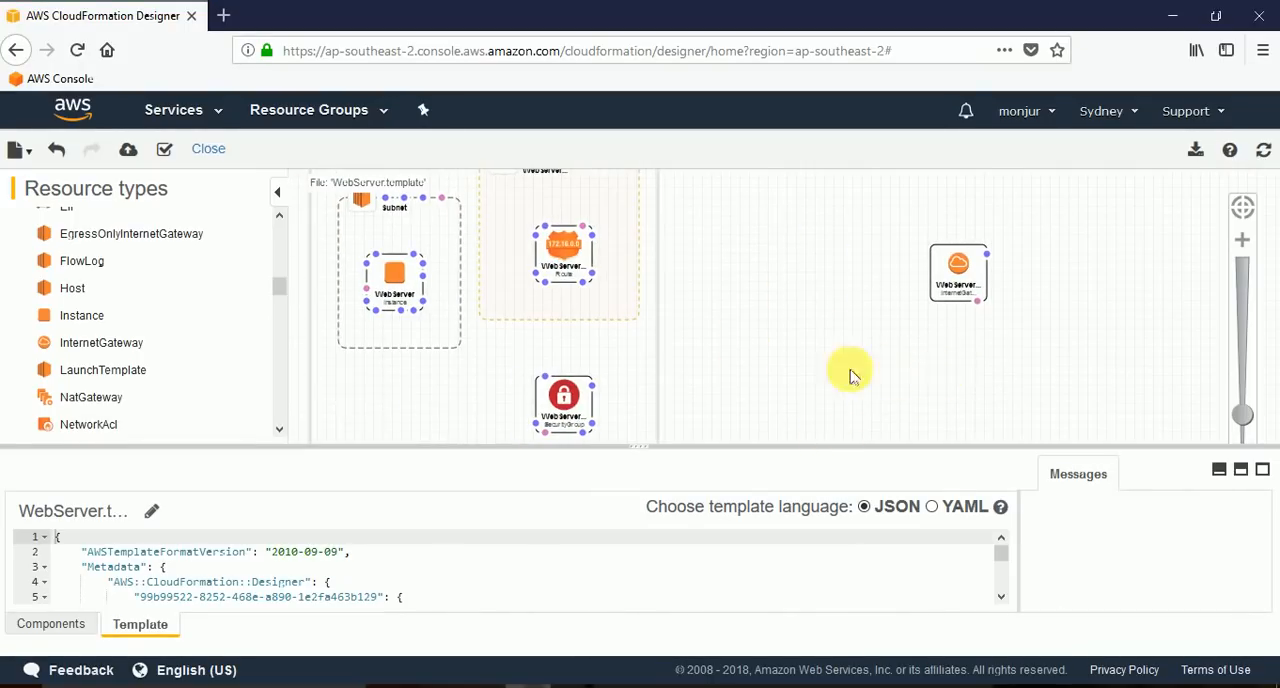
scroll(792, 372, down, 3)
scroll(792, 372, up, 3)
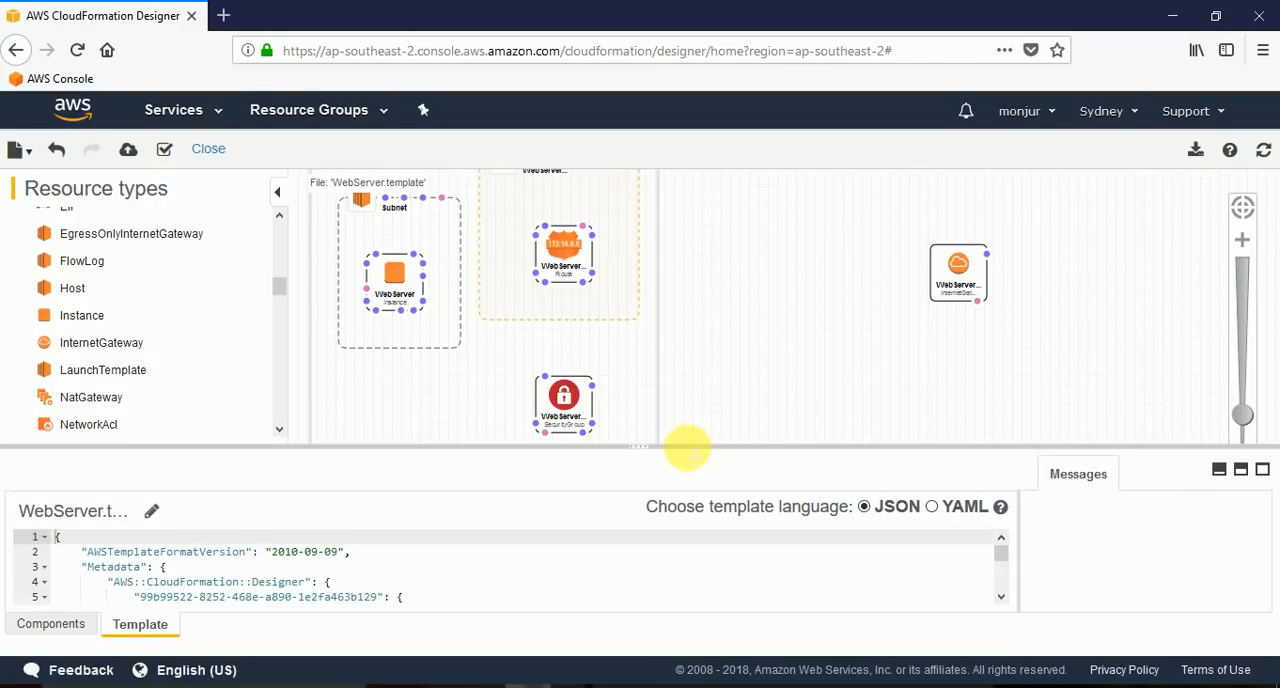
drag(683, 447, 679, 476)
drag(706, 354, 757, 468)
drag(637, 476, 639, 608)
drag(766, 407, 767, 439)
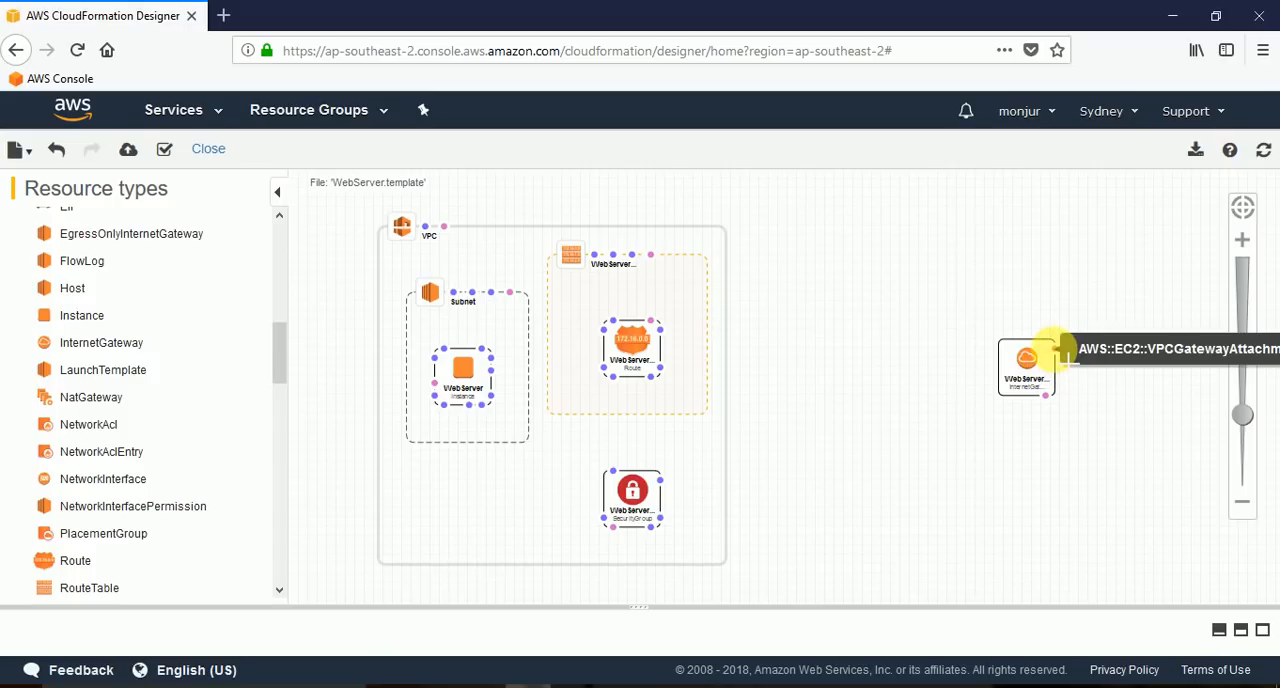
drag(1036, 372, 935, 372)
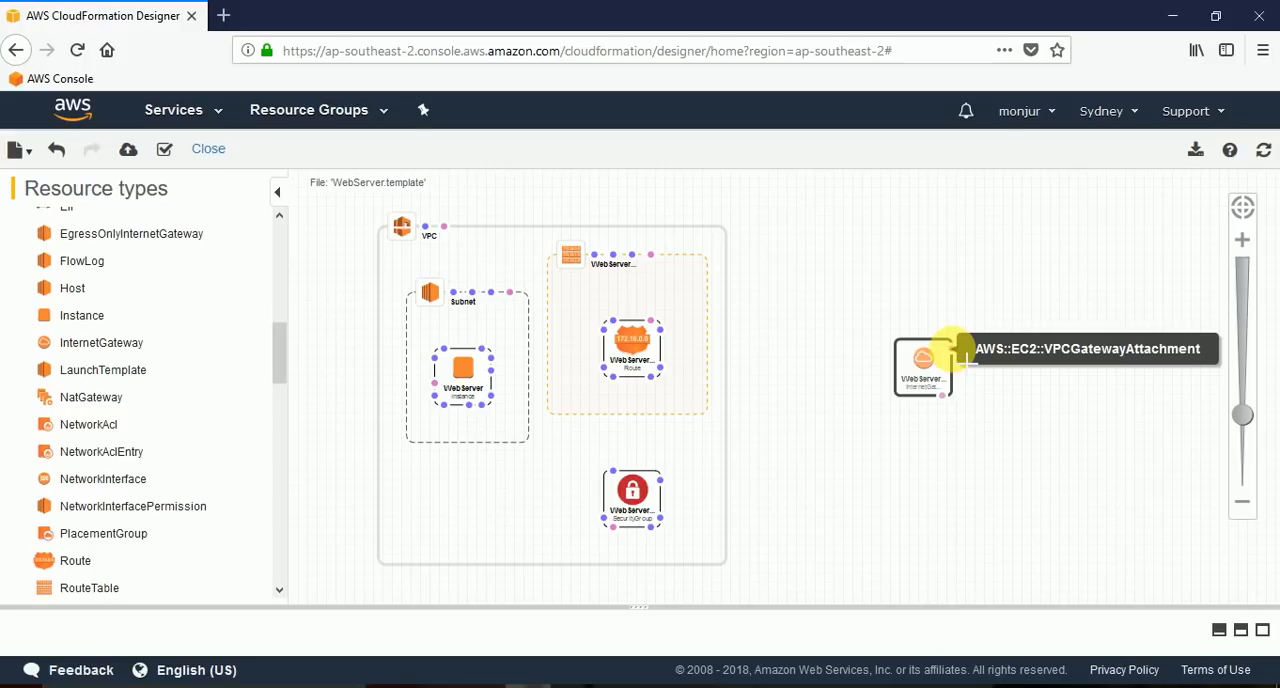
Attach the internet gateway to the VPC with a VPCGatewayAttachment connection.
drag(960, 350, 993, 350)
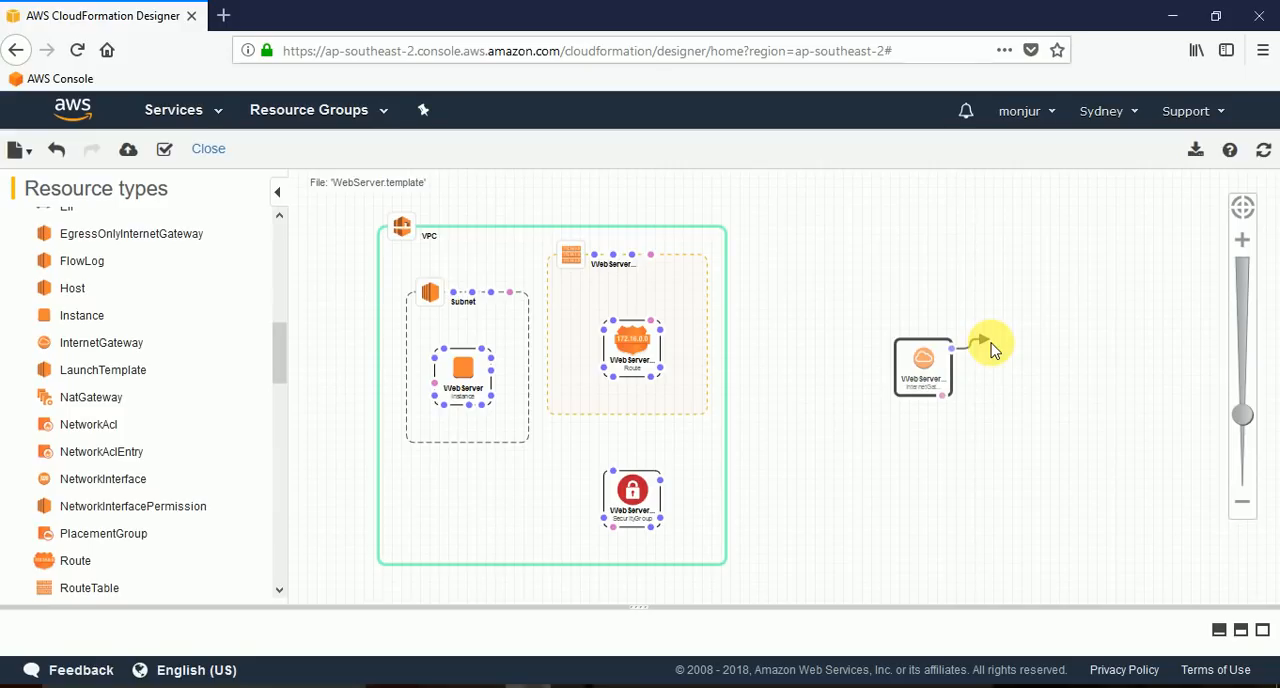
drag(993, 348, 469, 237)
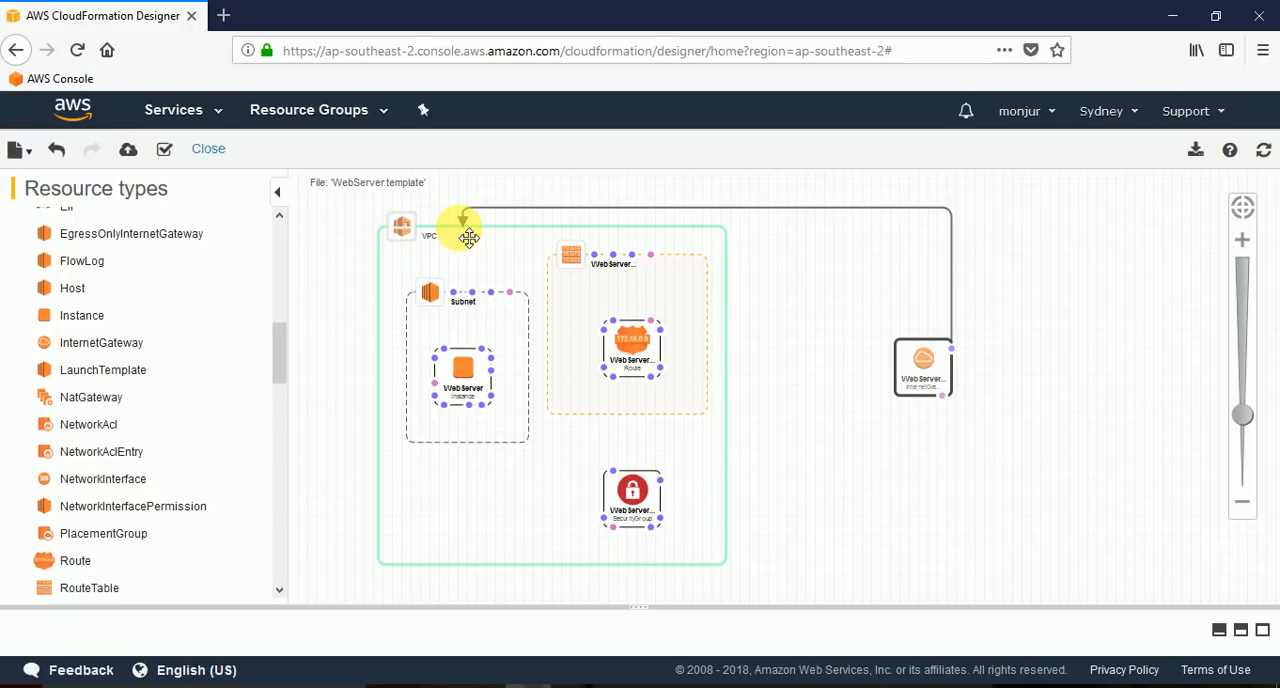
drag(469, 237, 469, 237)
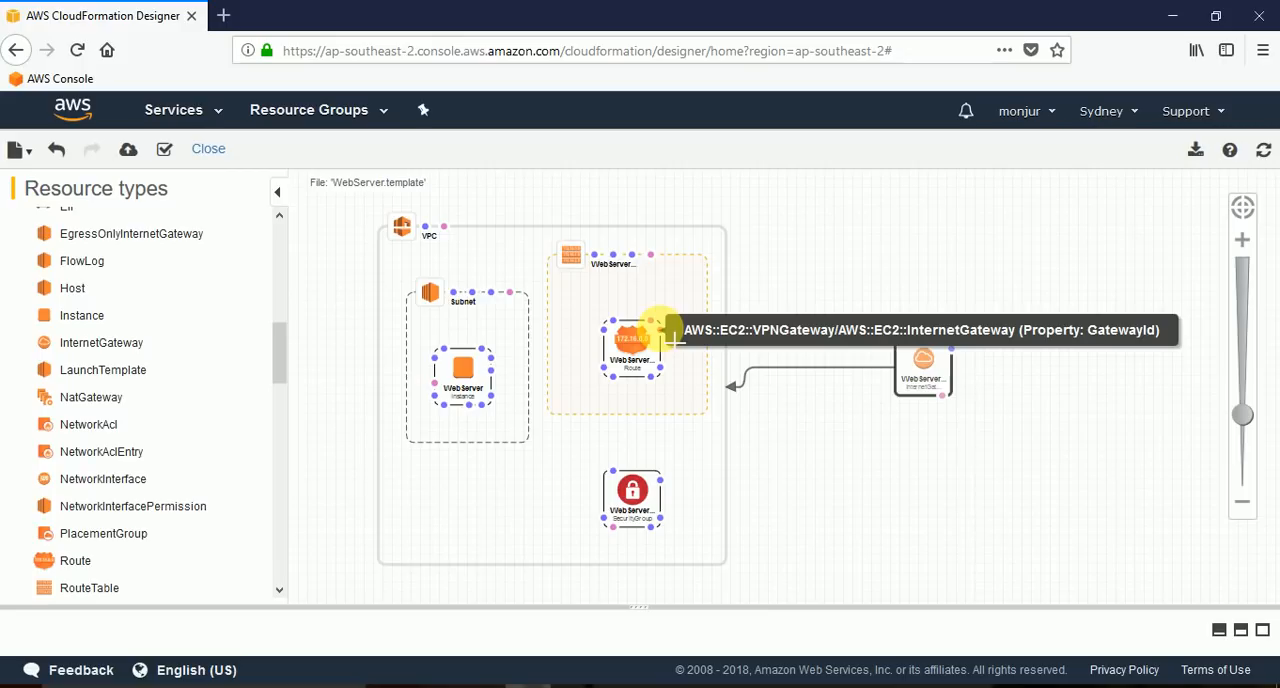
Connect WebServerRoute to the internet gateway through its GatewayId property and add a DependsOn link between the same two resources.
drag(676, 340, 933, 357)
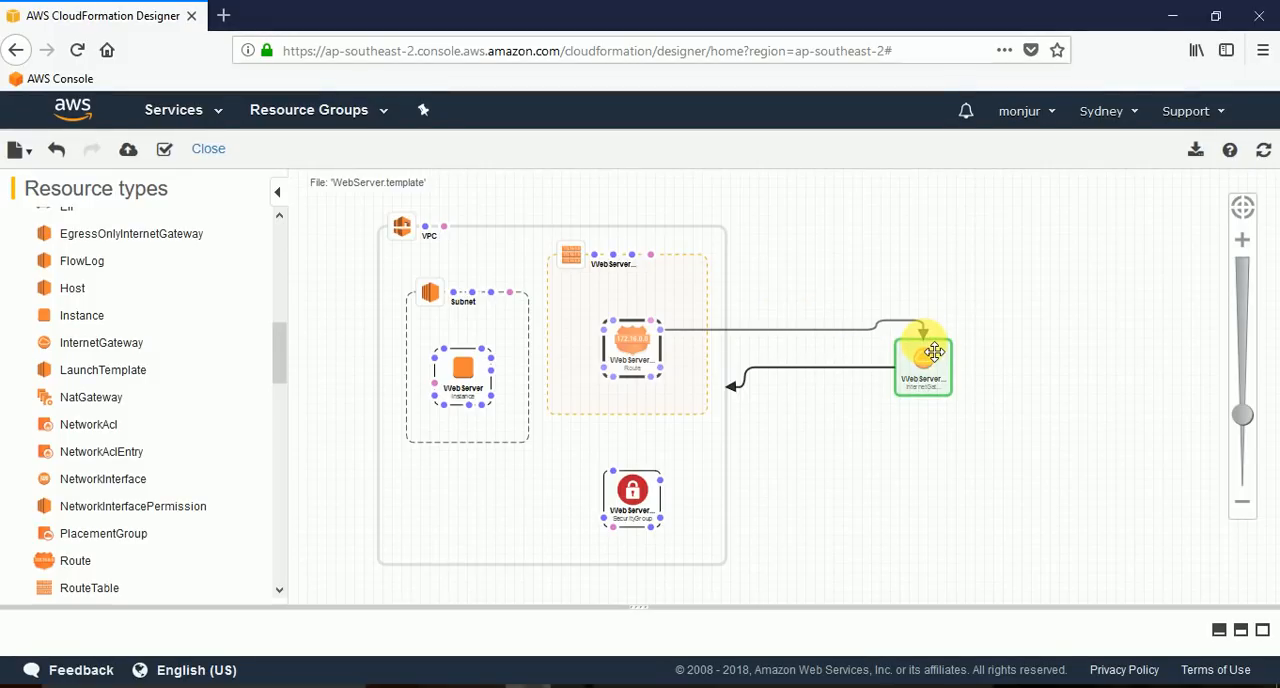
drag(934, 352, 933, 352)
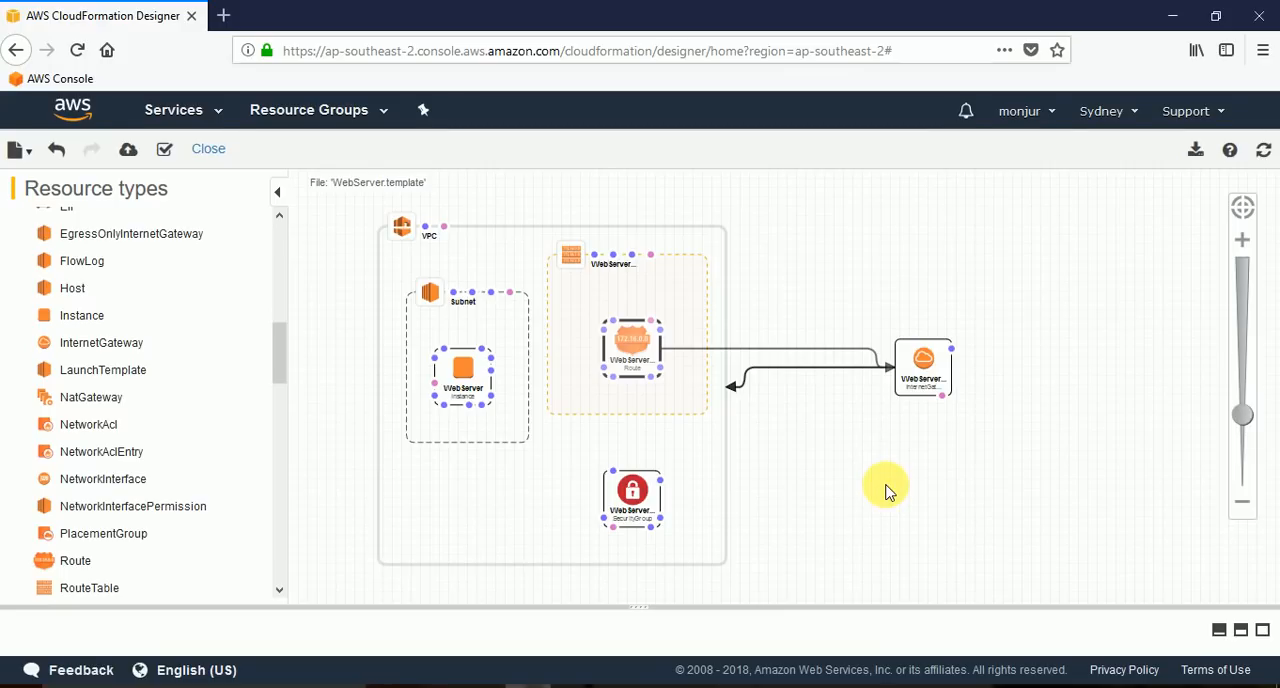
drag(652, 322, 790, 316)
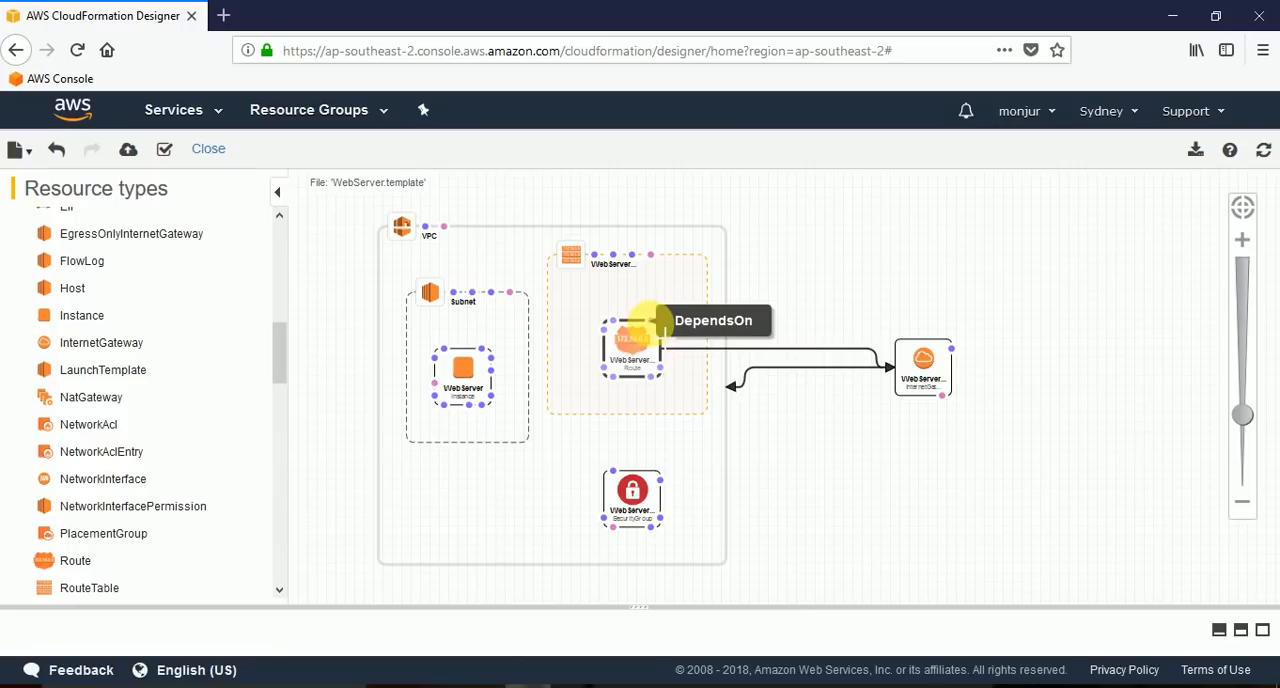
drag(652, 320, 943, 353)
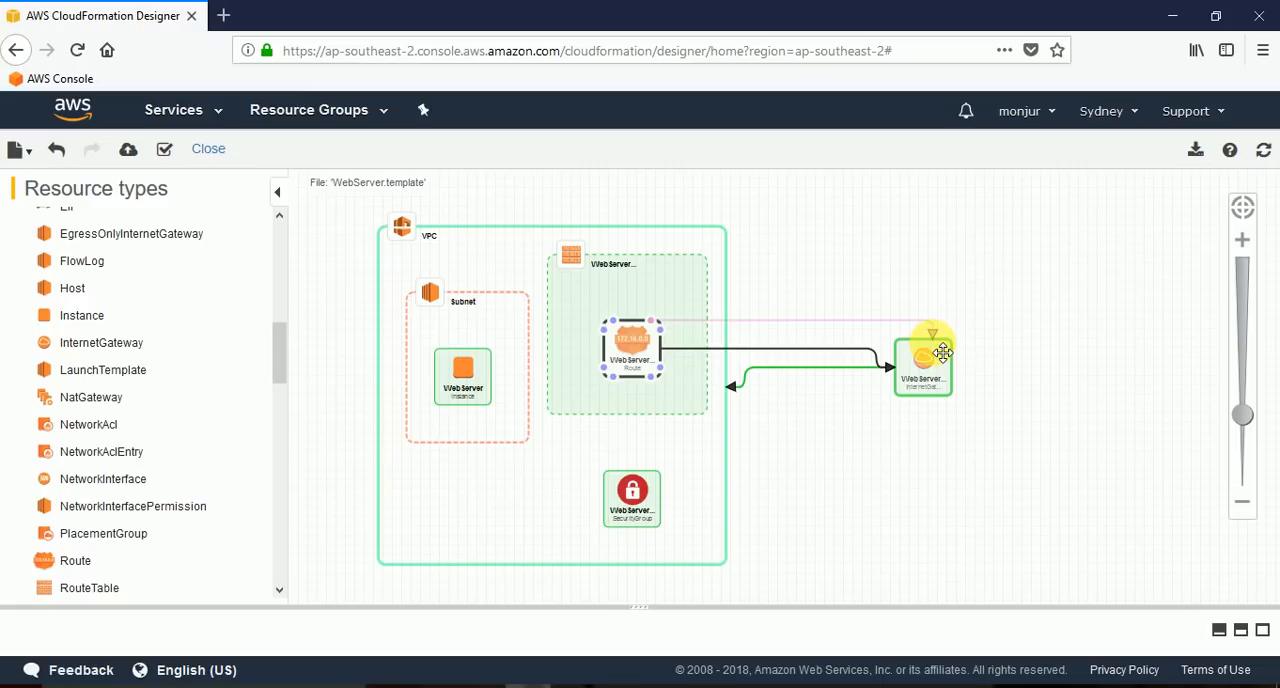
drag(943, 353, 943, 353)
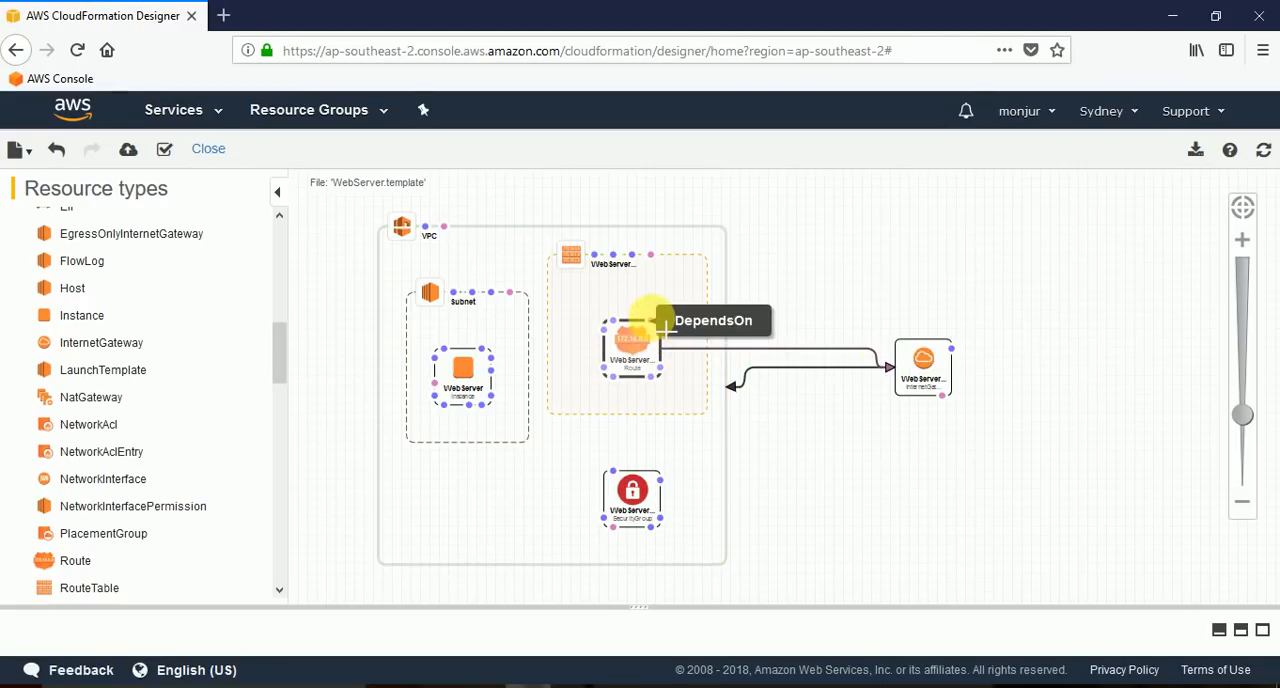
drag(665, 325, 936, 360)
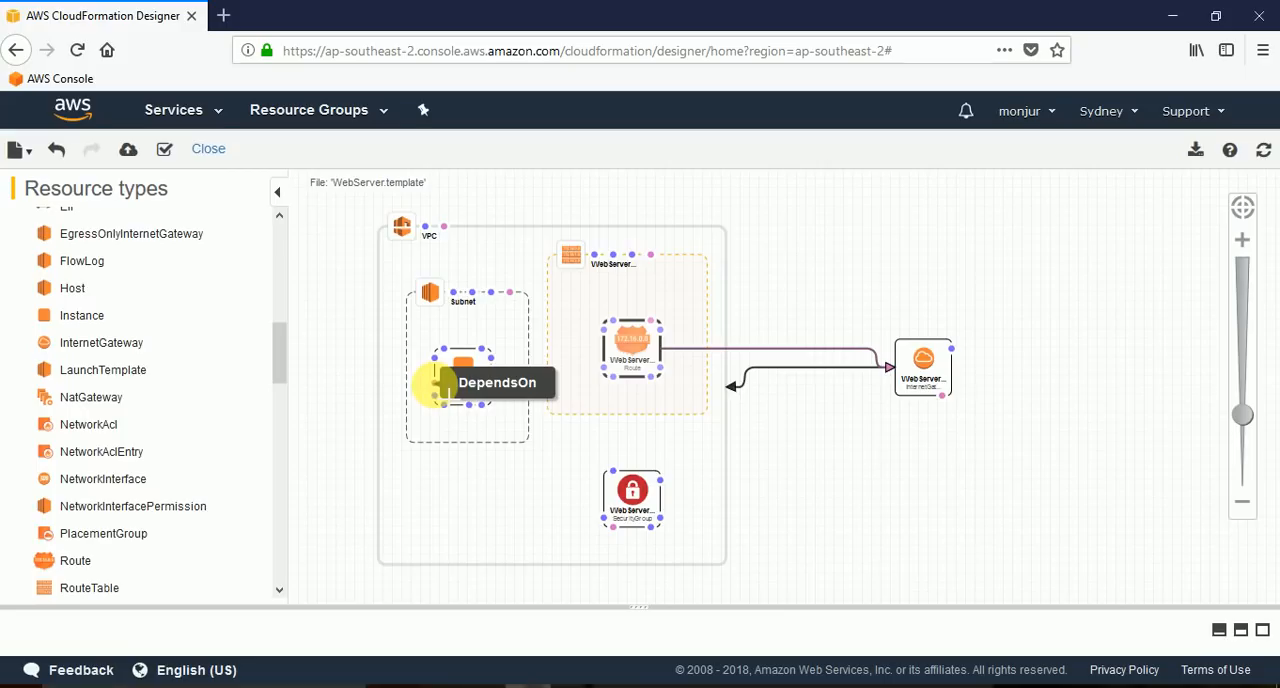
Add DependsOn links from the WebServer instance to WebServerRoute and from WebServerRouteTable to the subnet.
drag(435, 383, 615, 344)
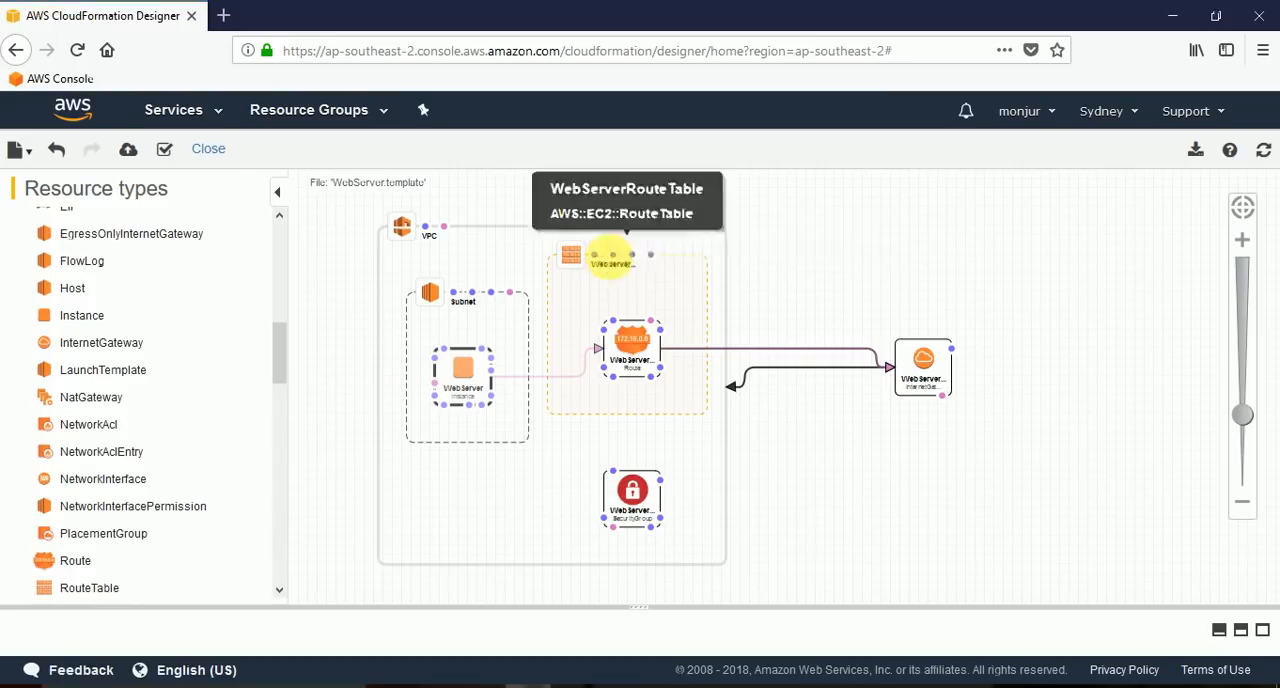
drag(650, 255, 443, 289)
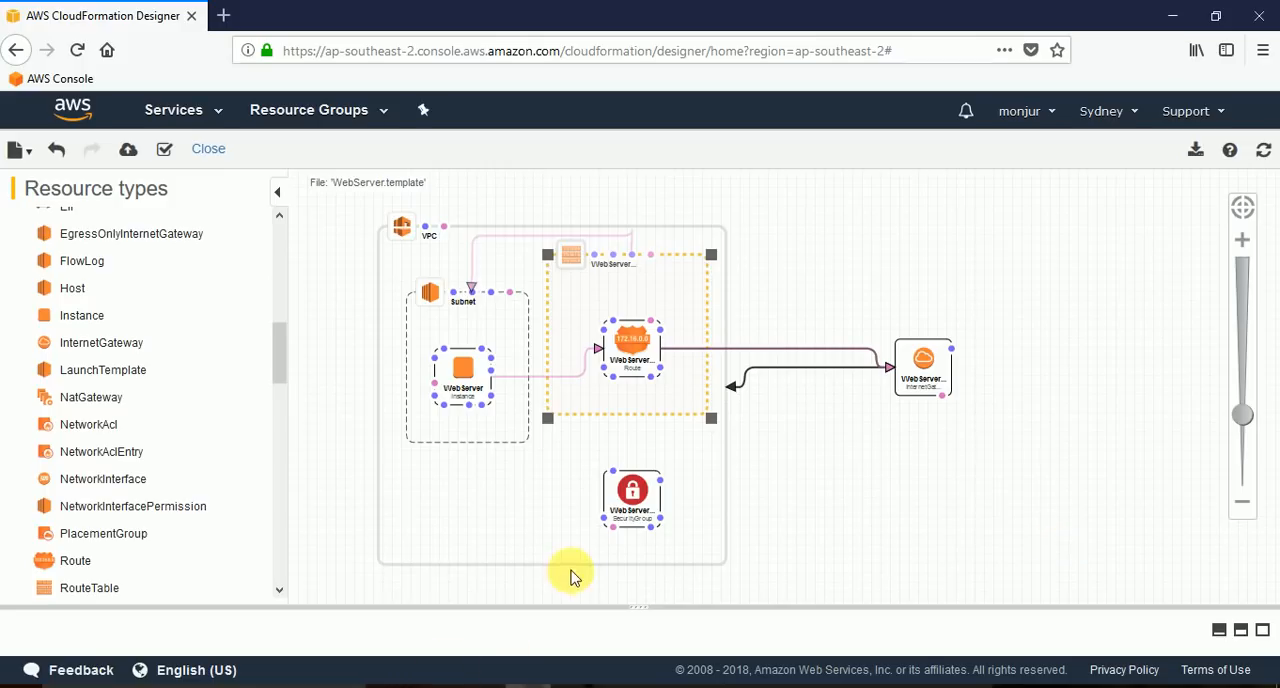
Enlarge the template editor over the diagram and examine the JSON code of the route table and security group.
click(636, 610)
drag(636, 610, 624, 412)
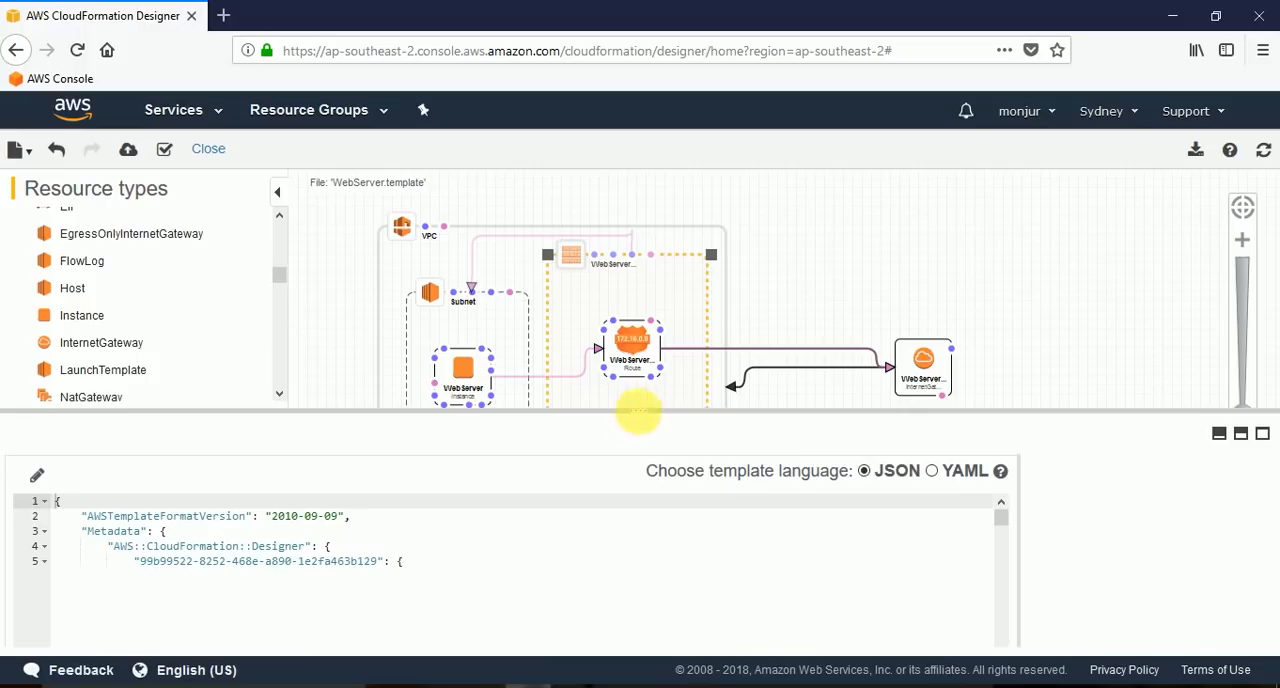
drag(638, 412, 640, 327)
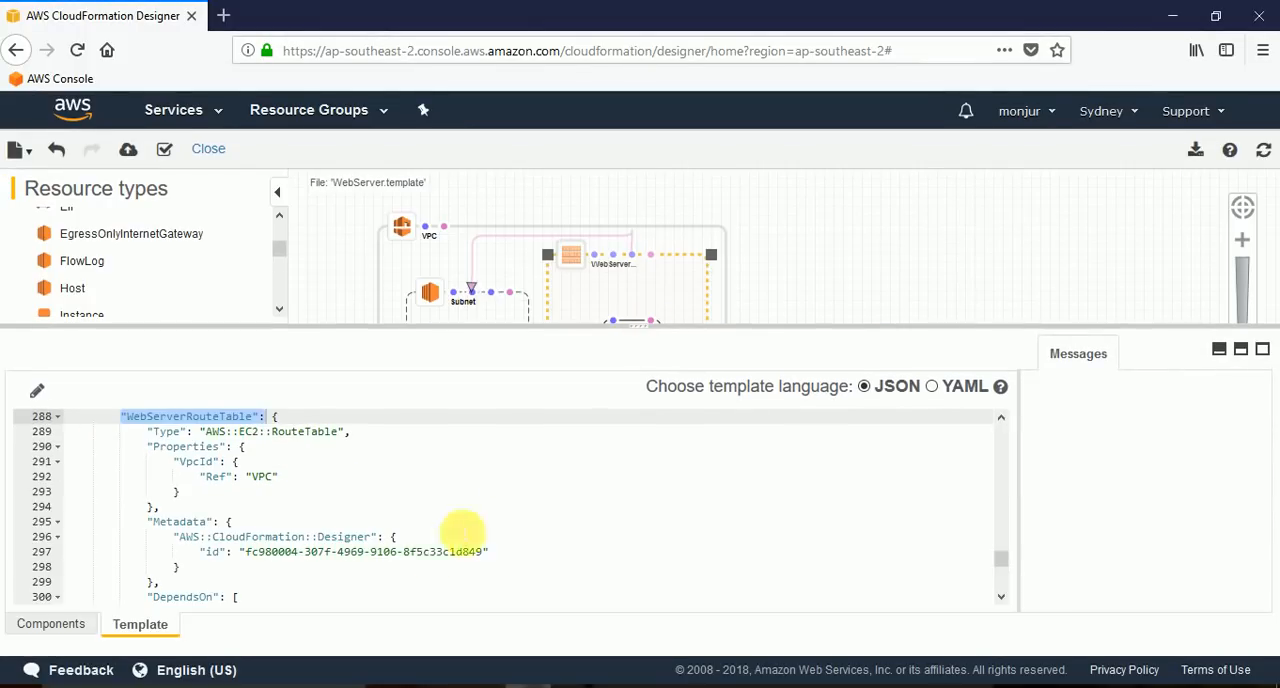
scroll(623, 537, up, 5)
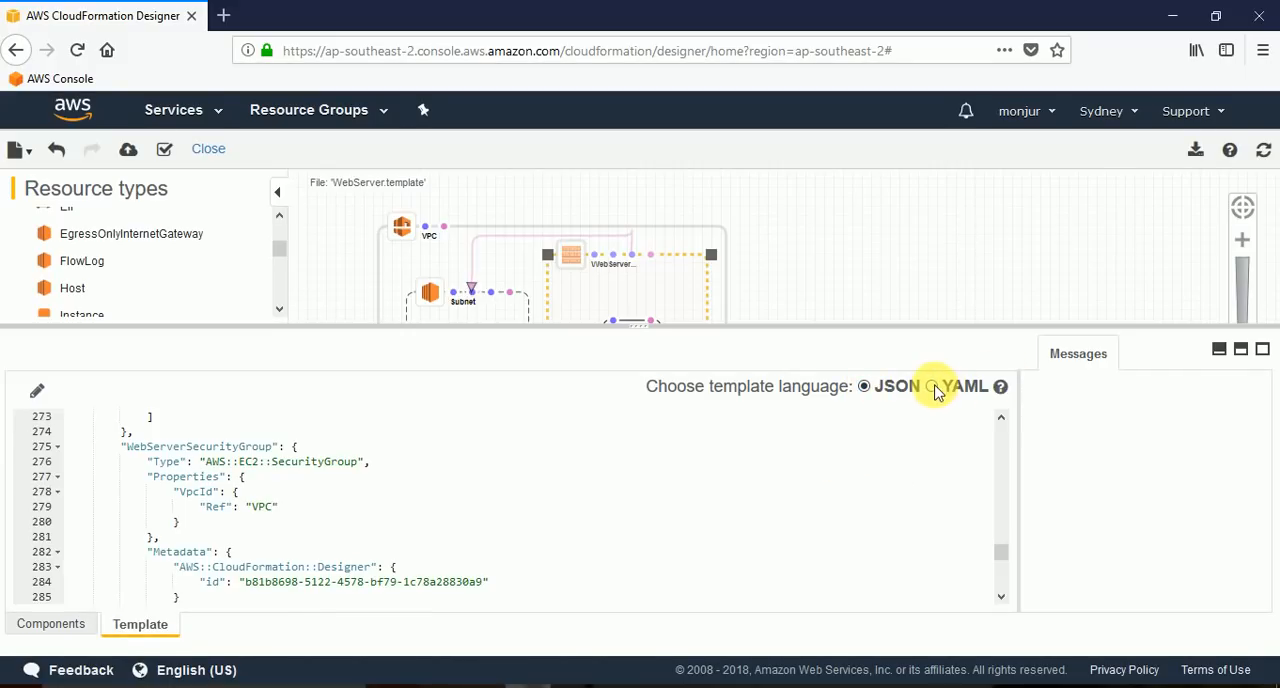
View the template code in YAML, return it to JSON and collapse the template editor to reveal the full diagram.
click(932, 388)
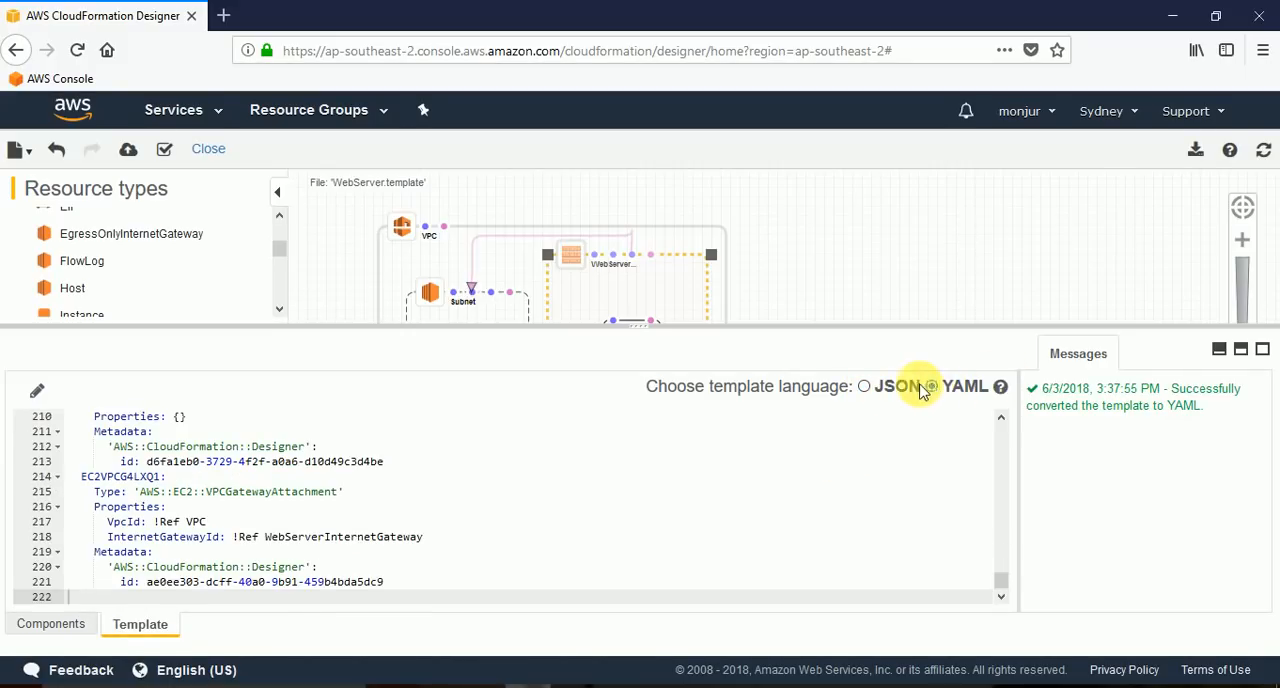
click(864, 388)
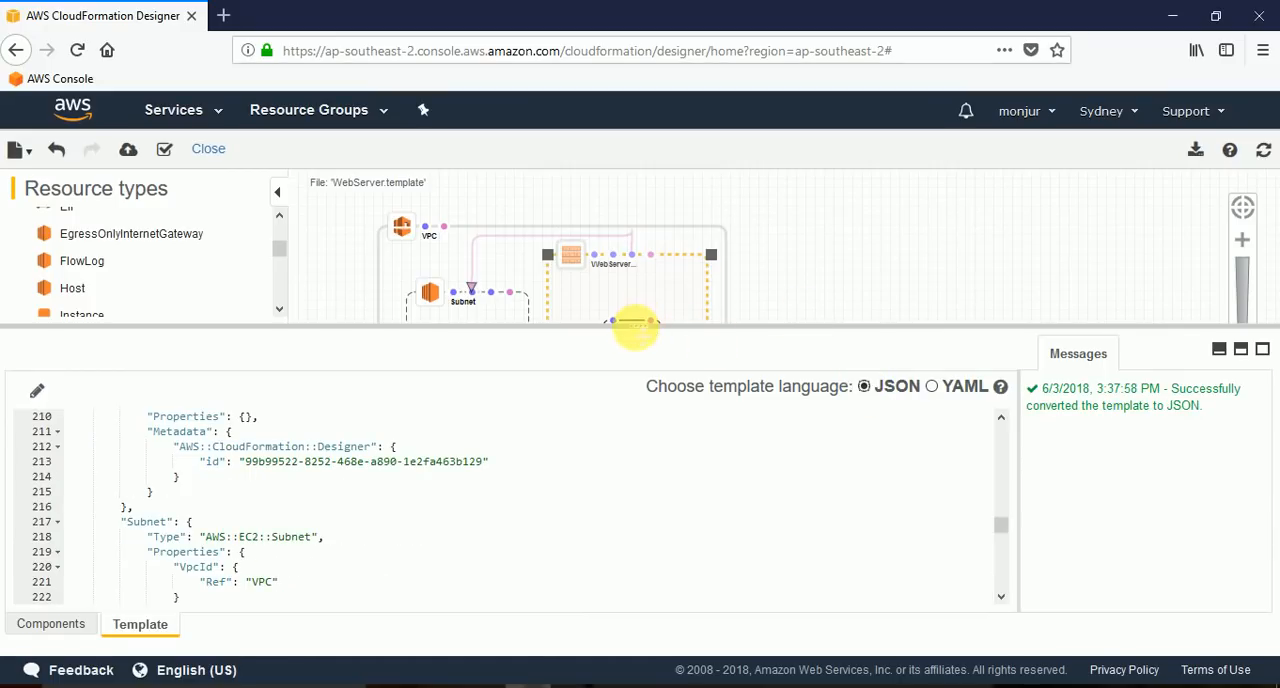
drag(634, 337, 632, 515)
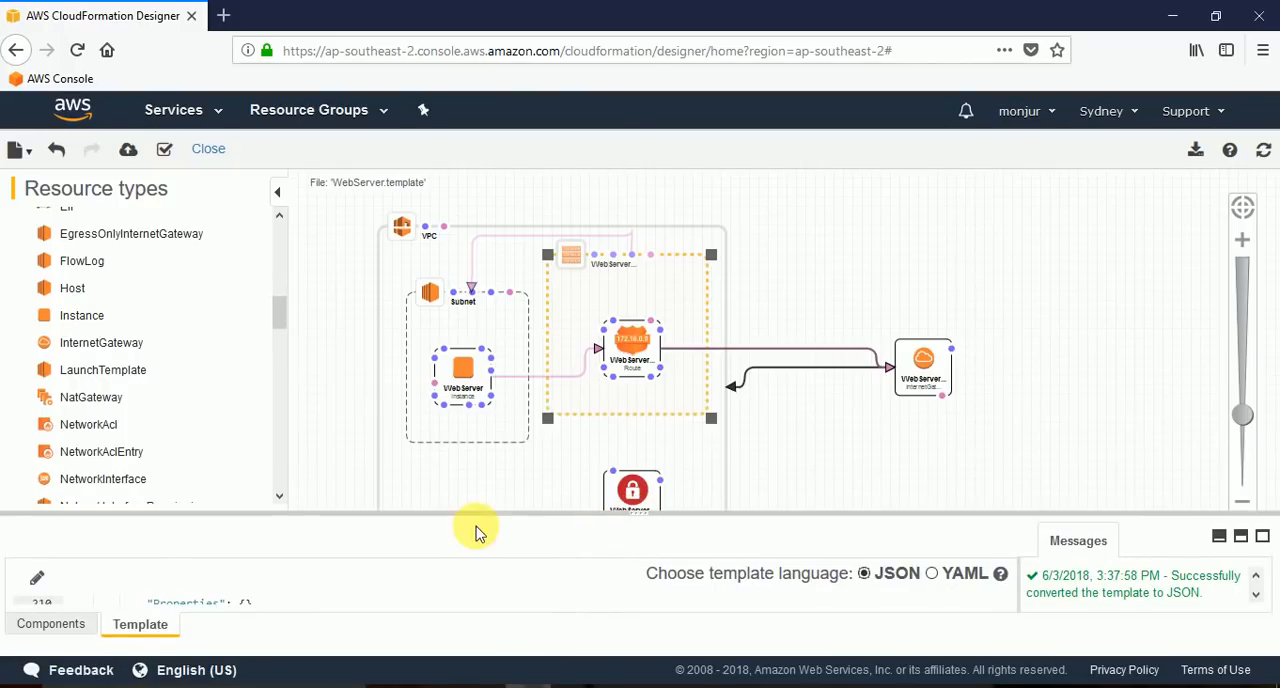
drag(634, 513, 634, 607)
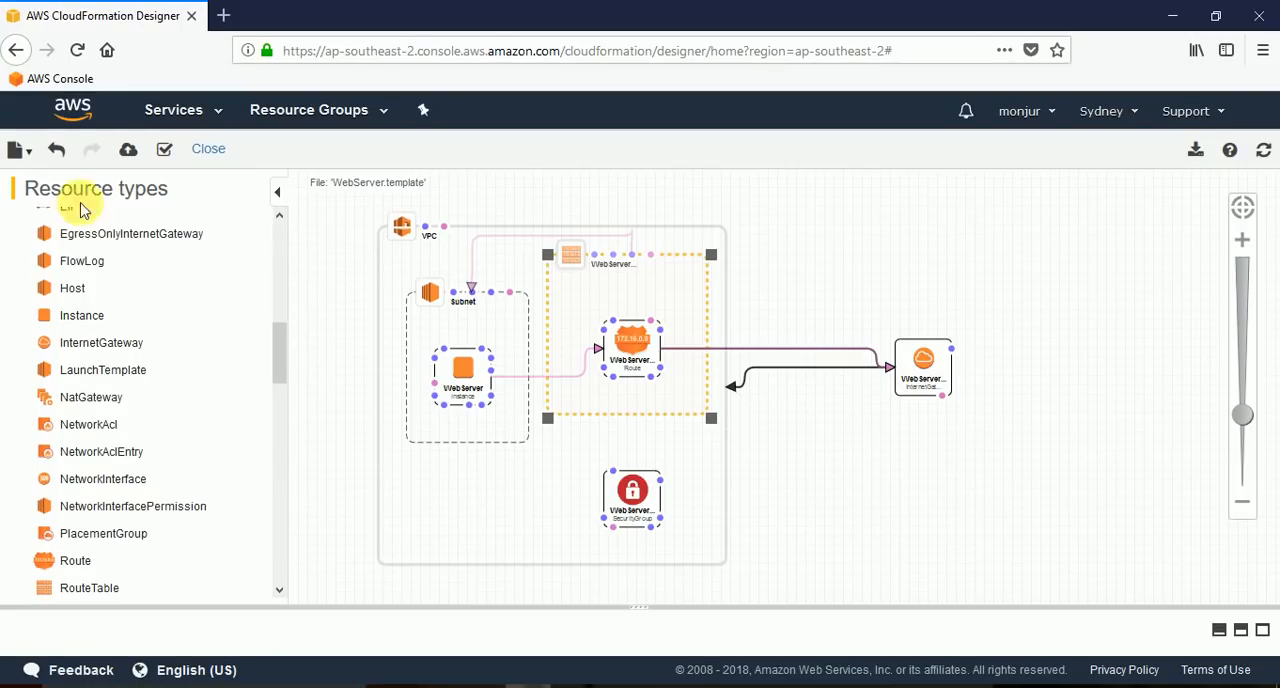
Save the template as a local file named WebServer.template.
mouse_move(33, 158)
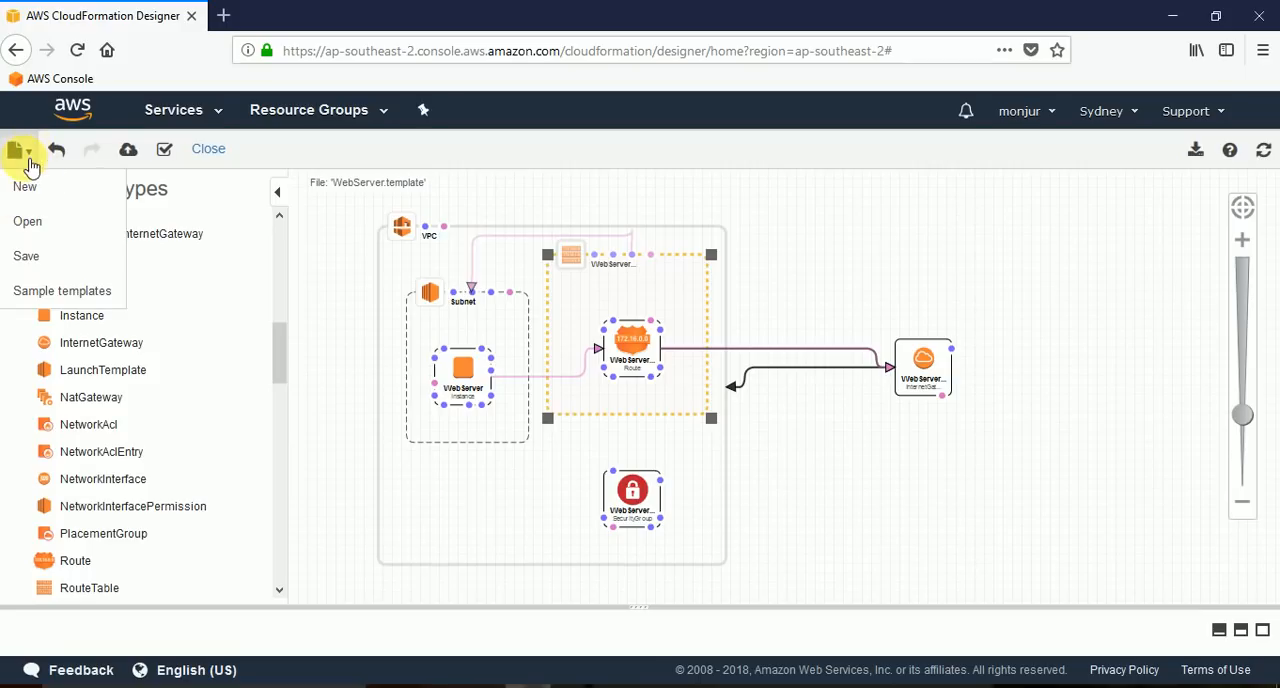
click(25, 260)
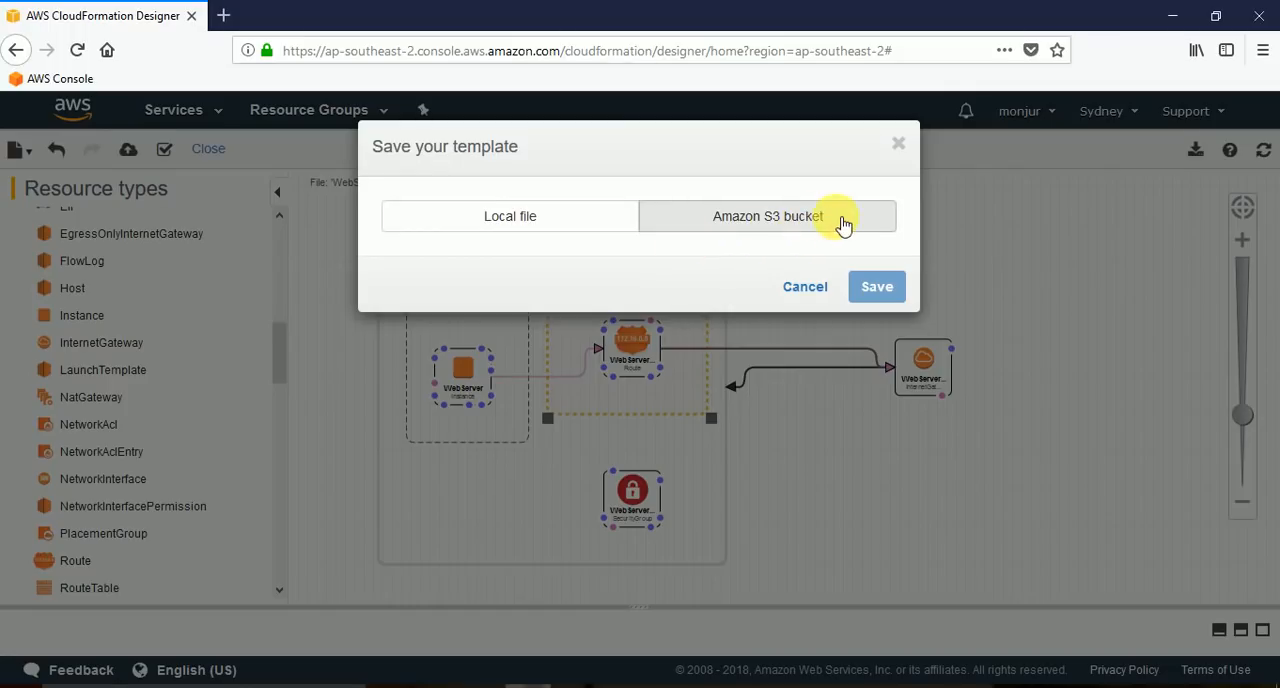
click(548, 227)
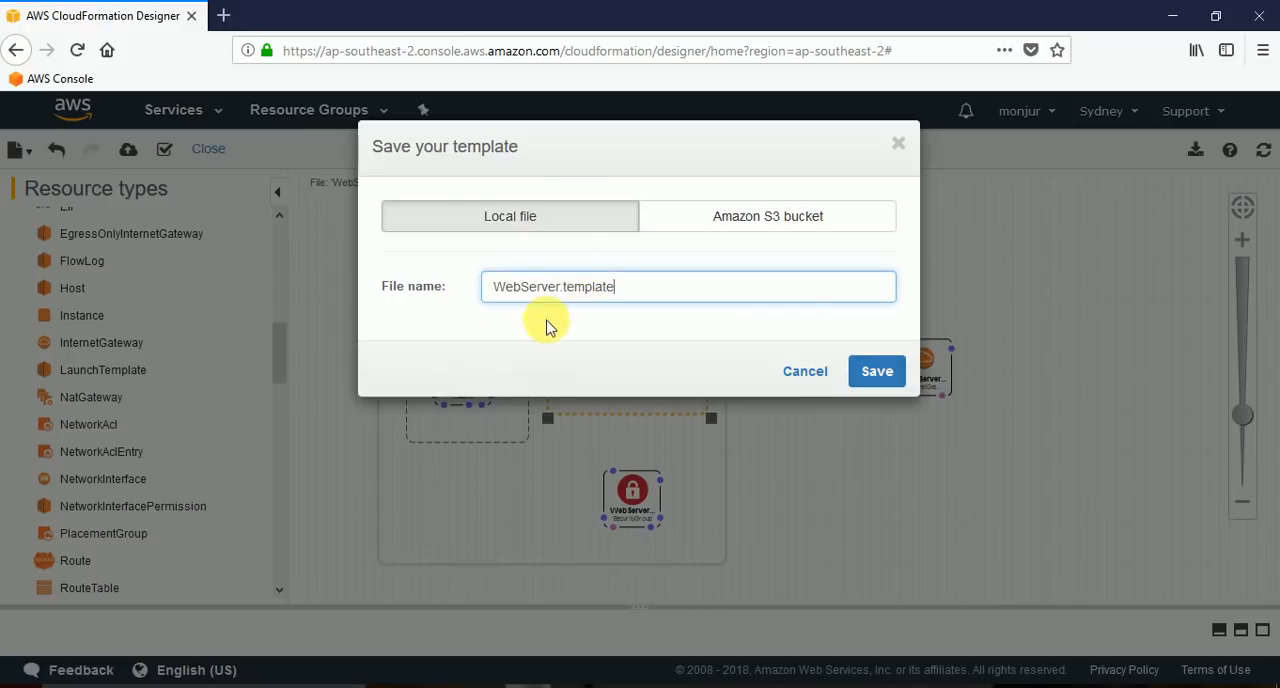
click(877, 371)
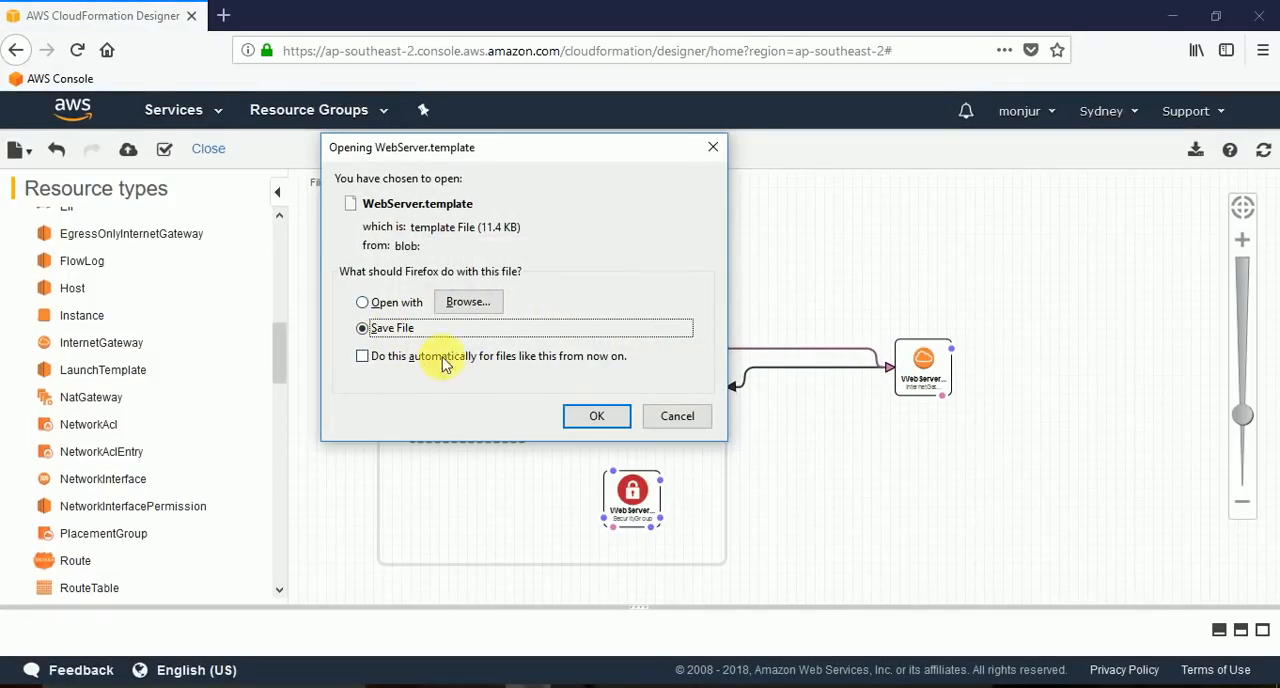
click(600, 418)
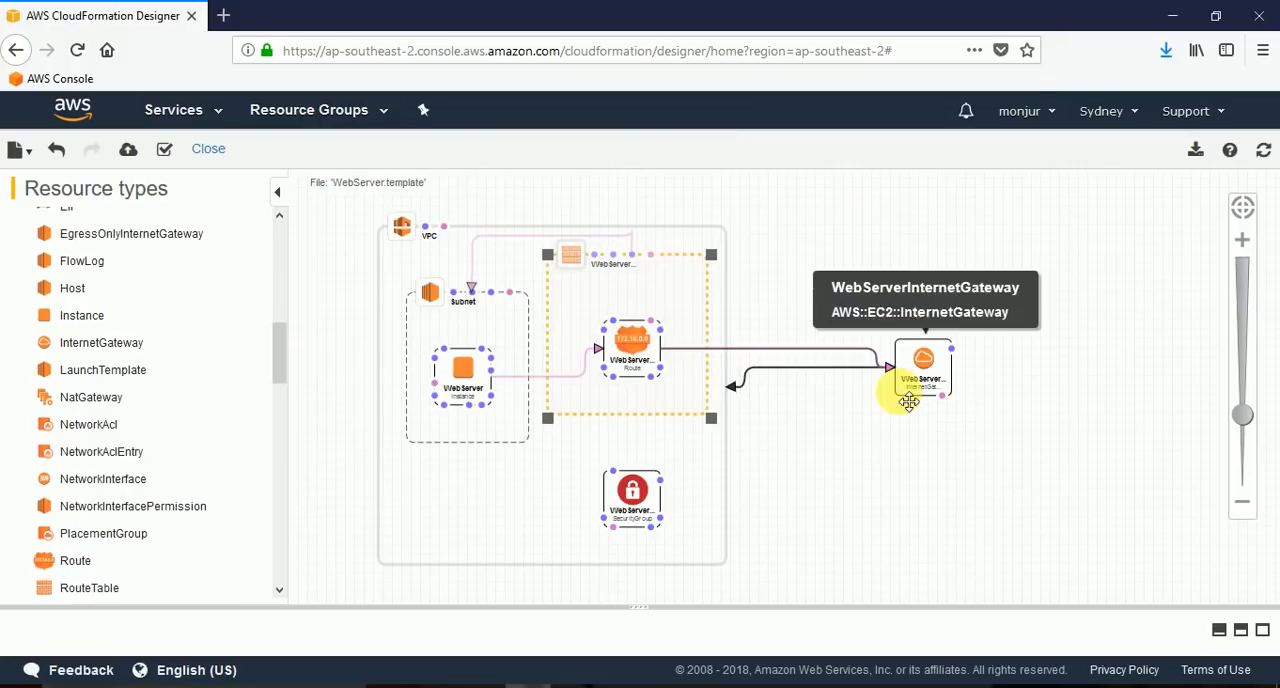
Show the downloaded WebServer.template in its folder in File Explorer, with the files displayed as large icons.
click(1167, 52)
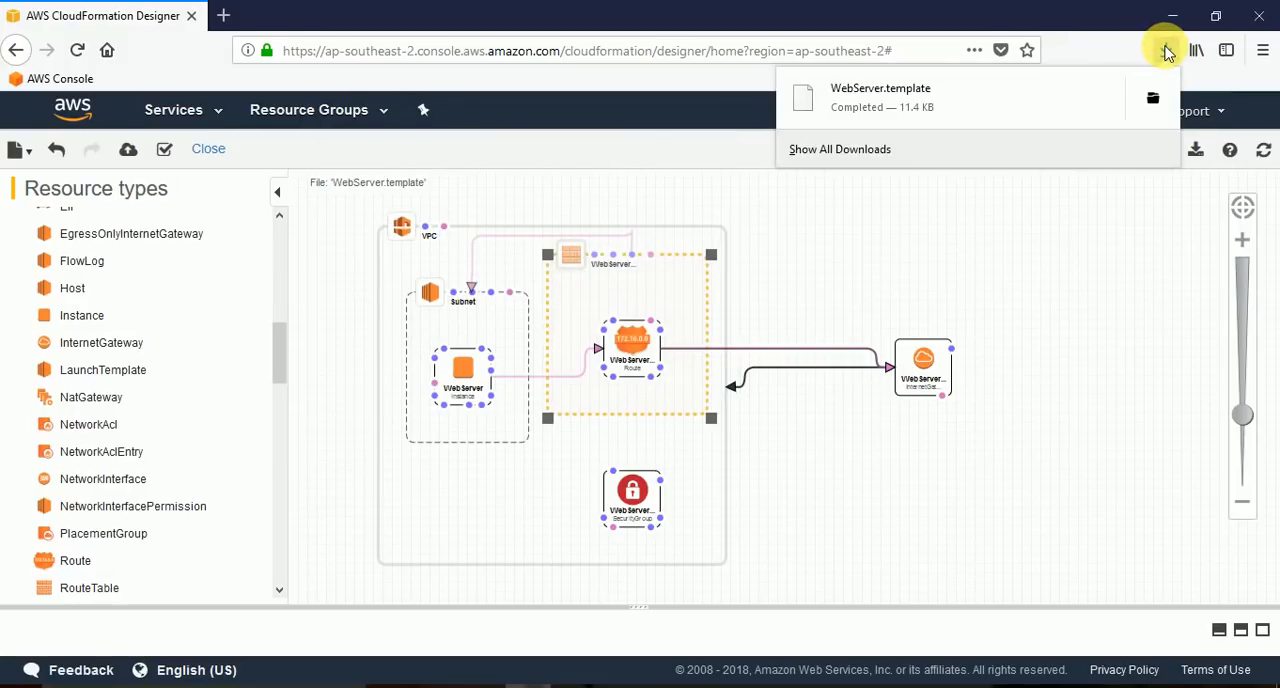
click(1153, 100)
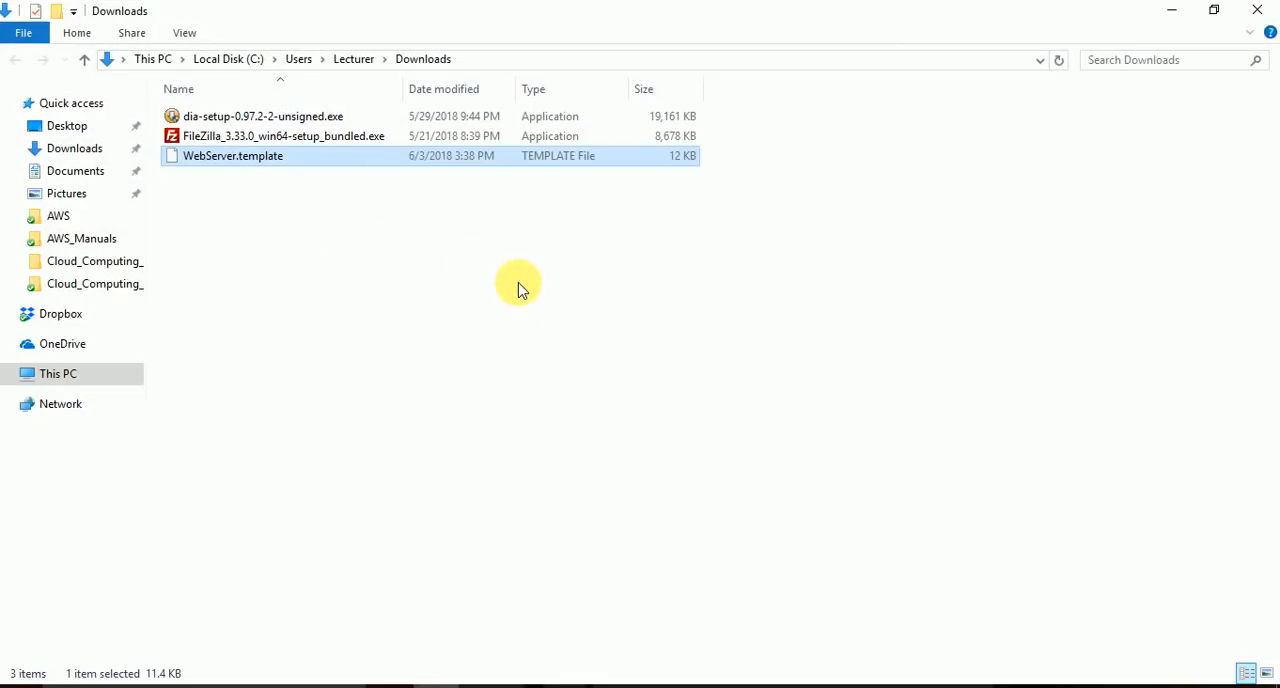
key(ctrl+shift+2)
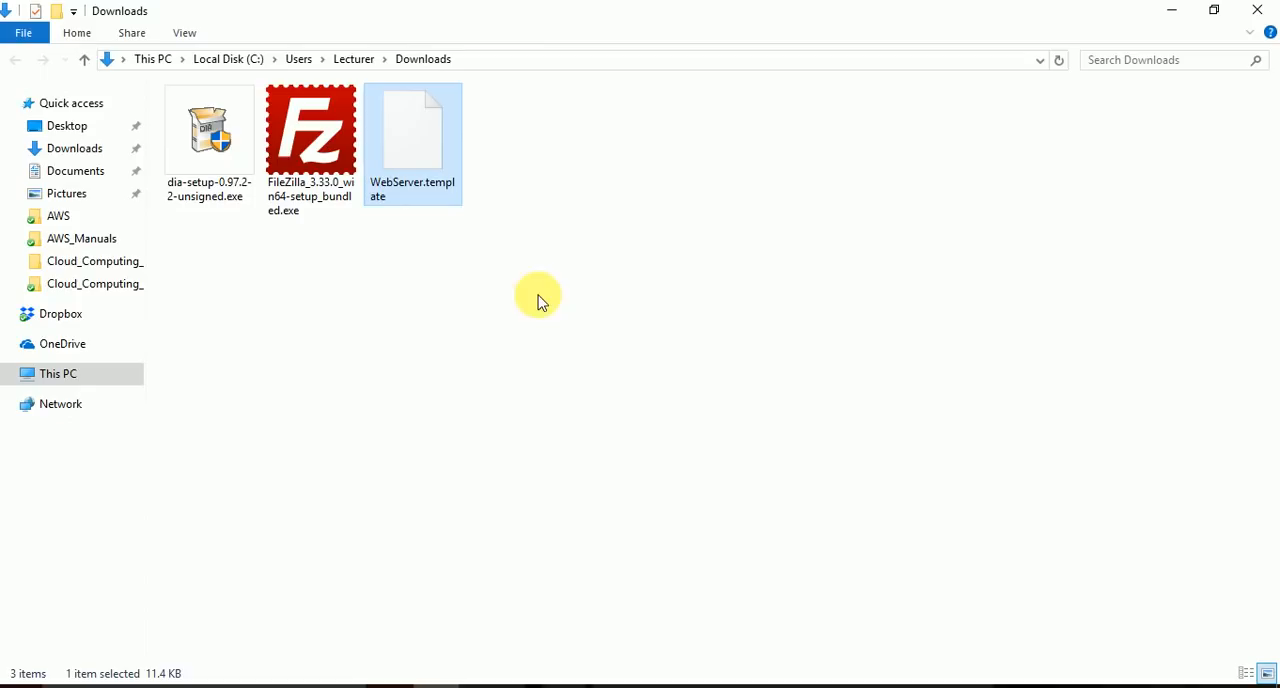
click(460, 331)
click(420, 150)
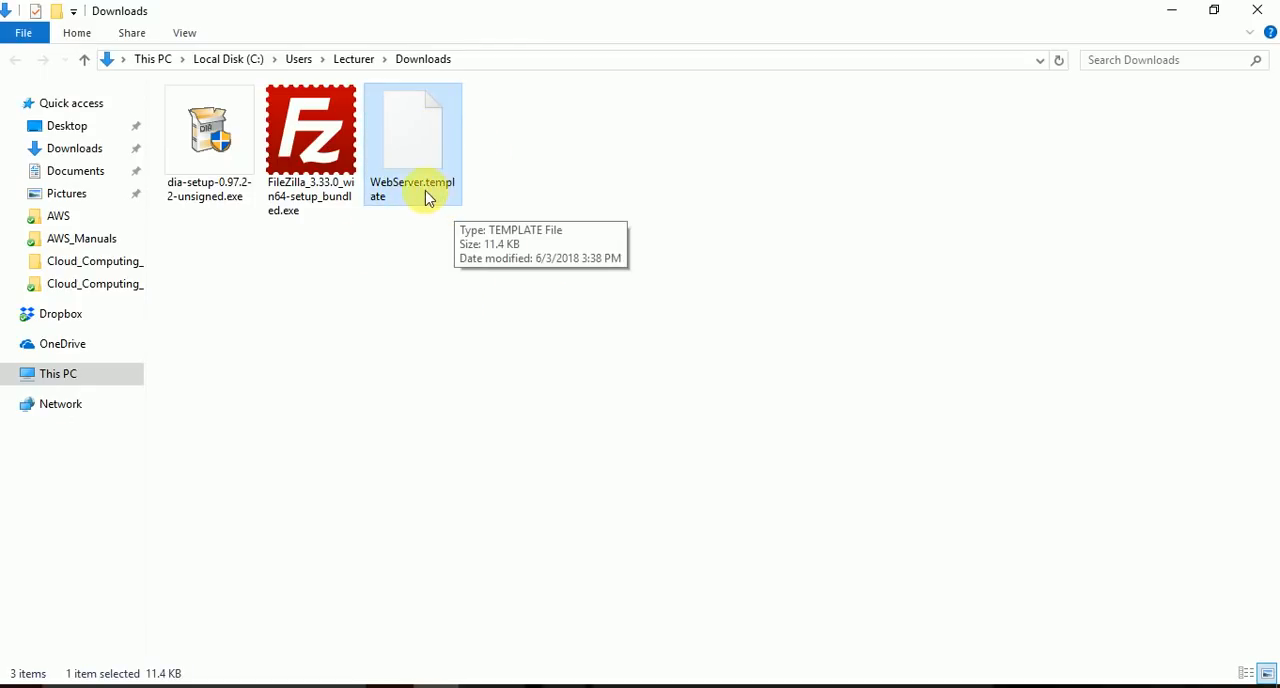
click(424, 262)
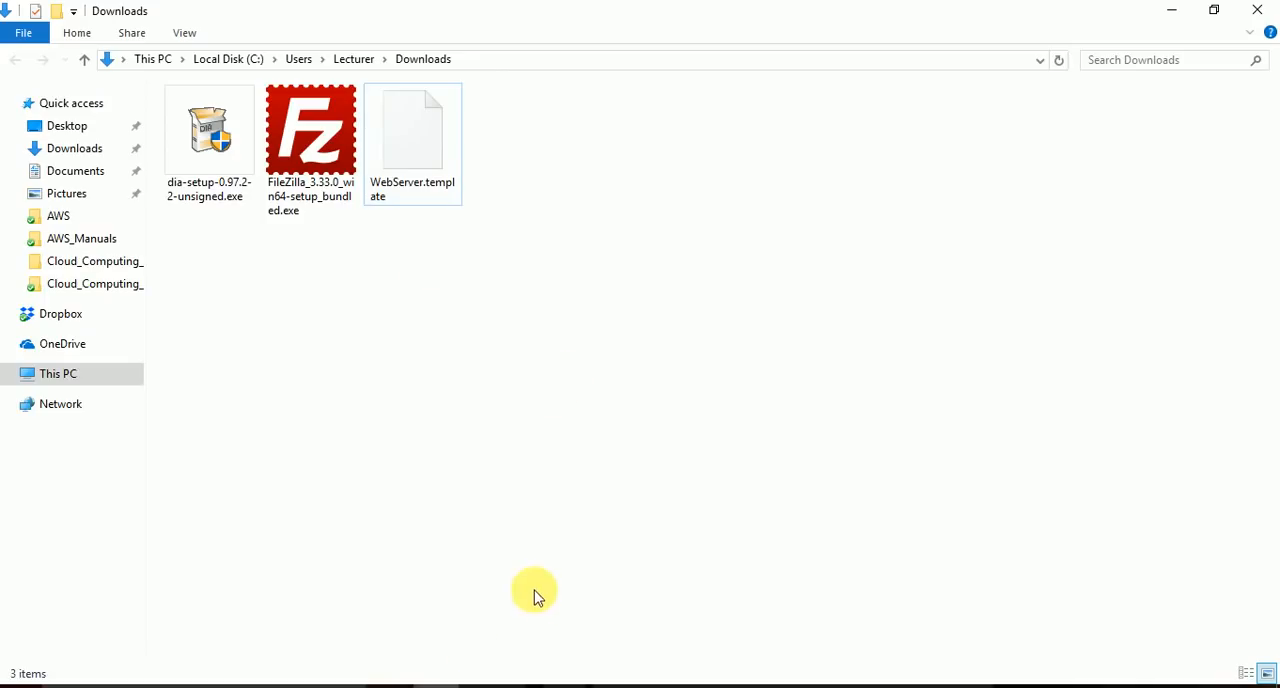
click(527, 687)
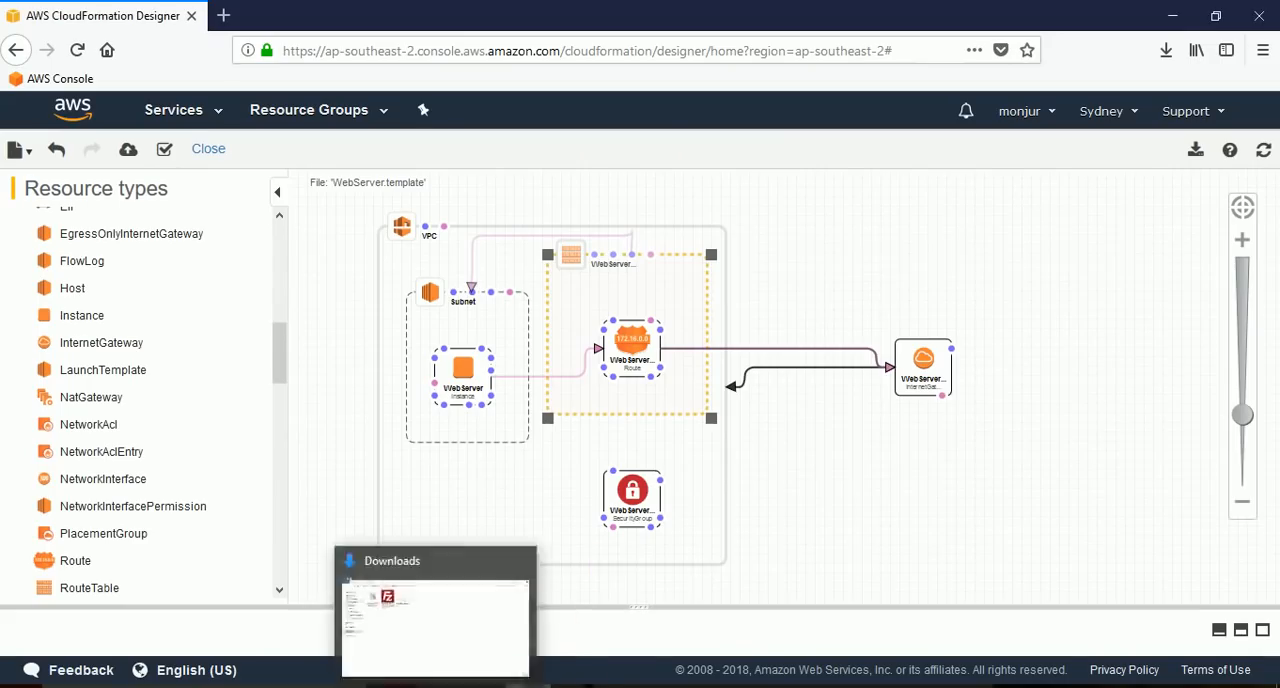
click(436, 686)
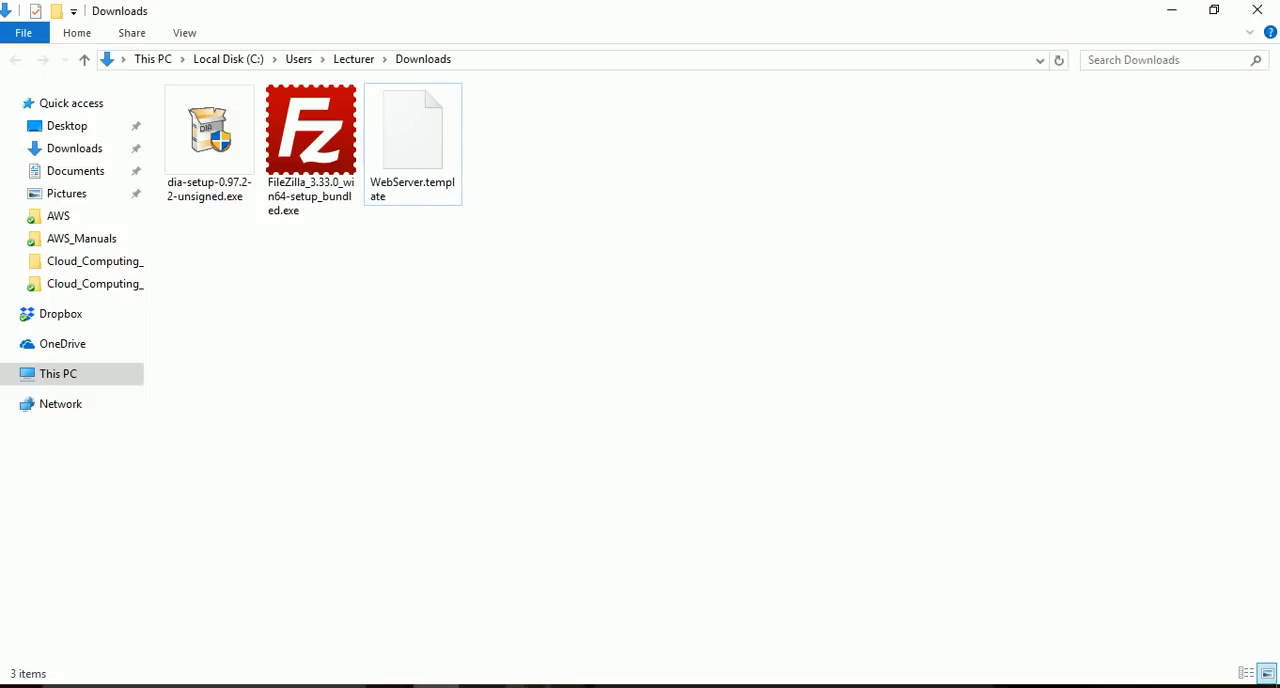
Switch back to CloudFormation Designer in Firefox and download the diagram as the image WebServer-designer.png.
click(528, 687)
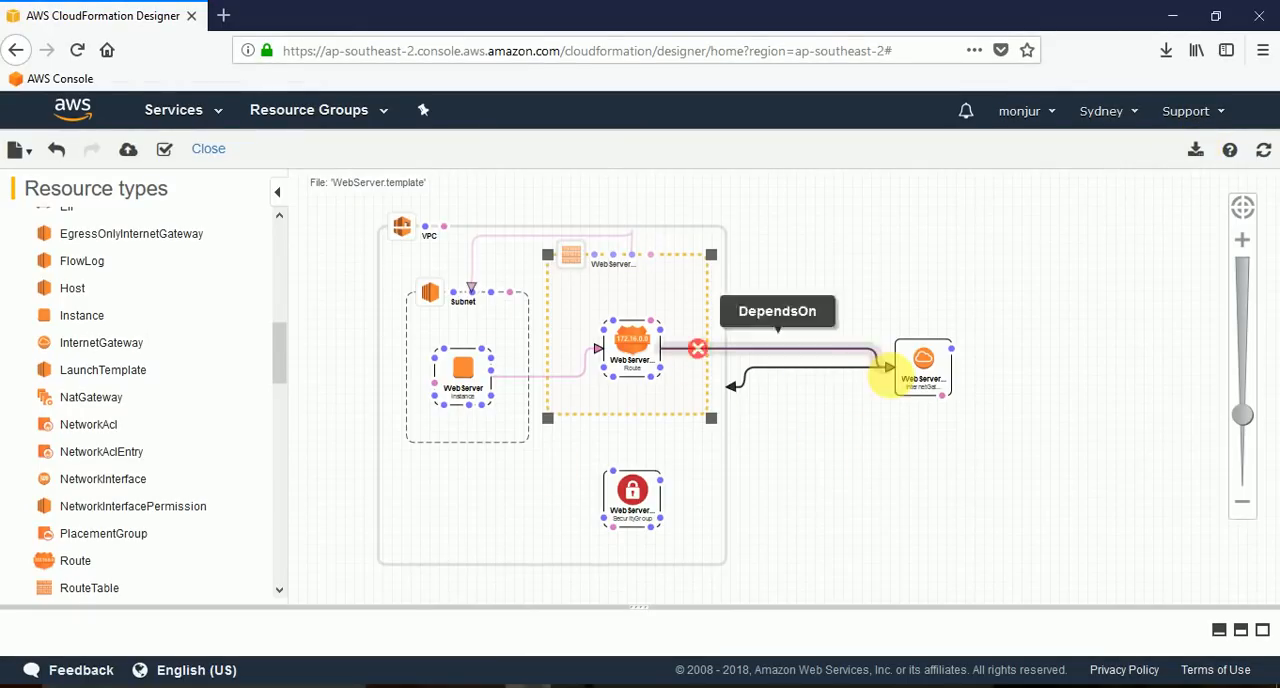
click(1200, 151)
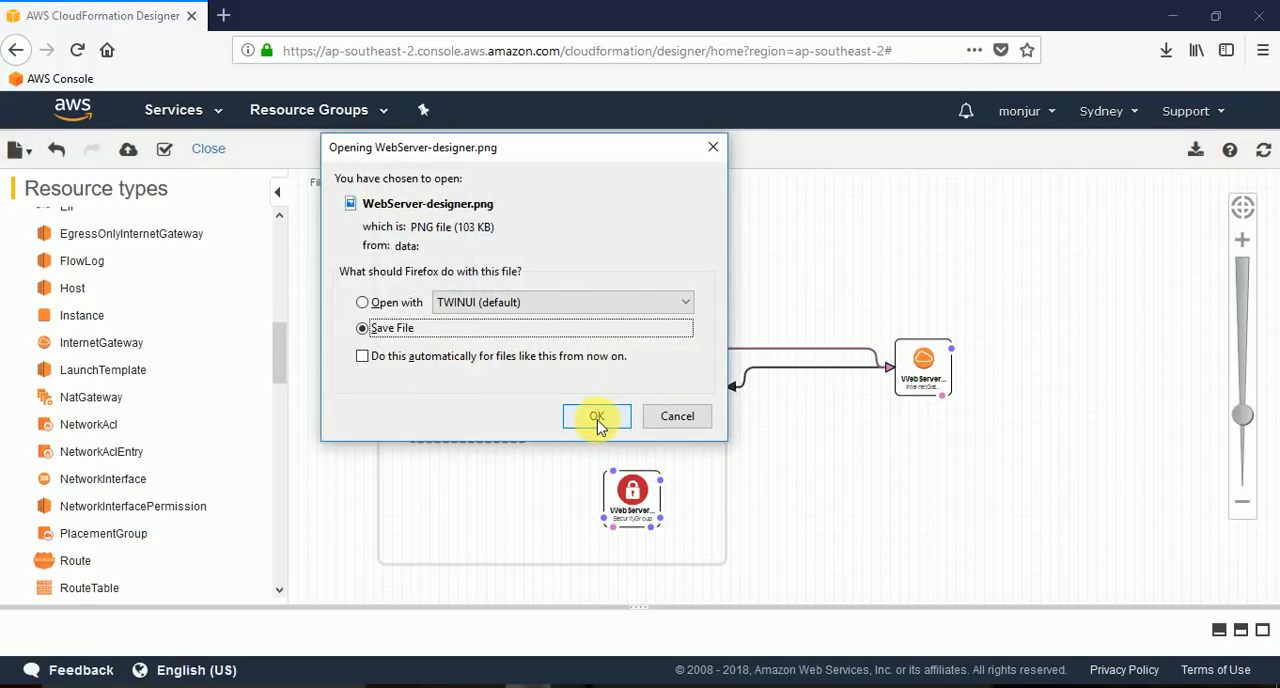
click(597, 418)
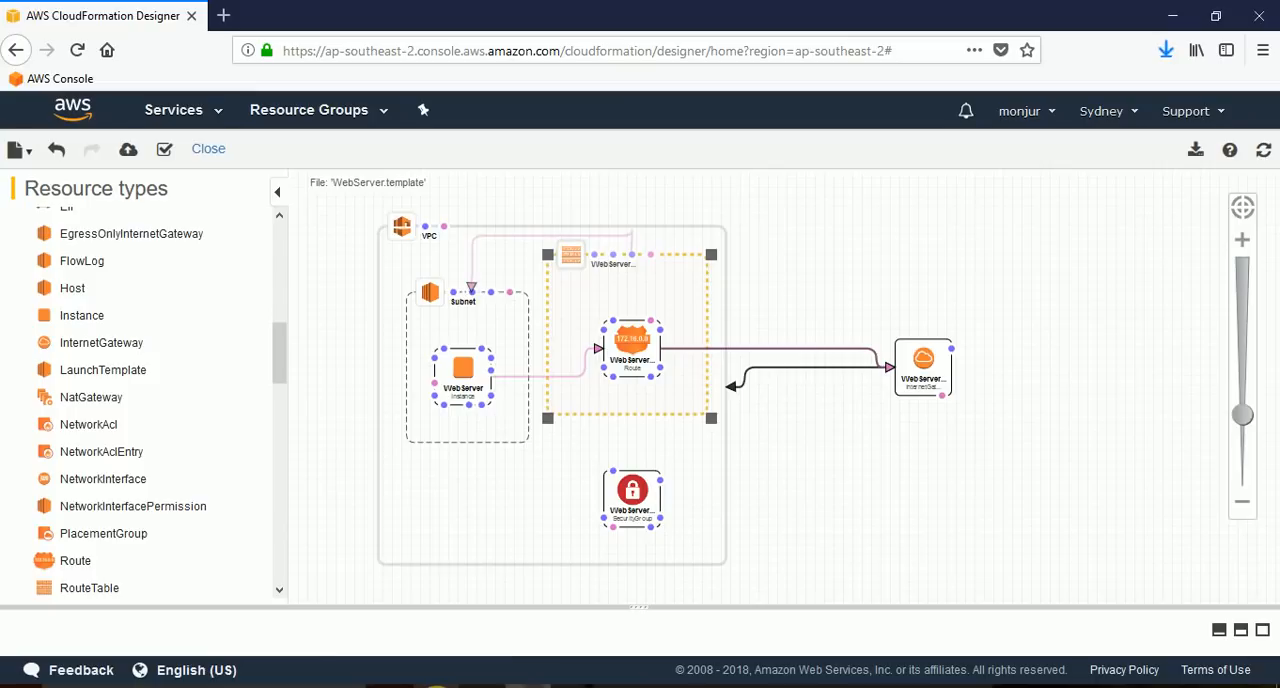
Open WebServer-designer.png from the Downloads folder in Photos, examine the exported diagram and close the viewer.
click(437, 687)
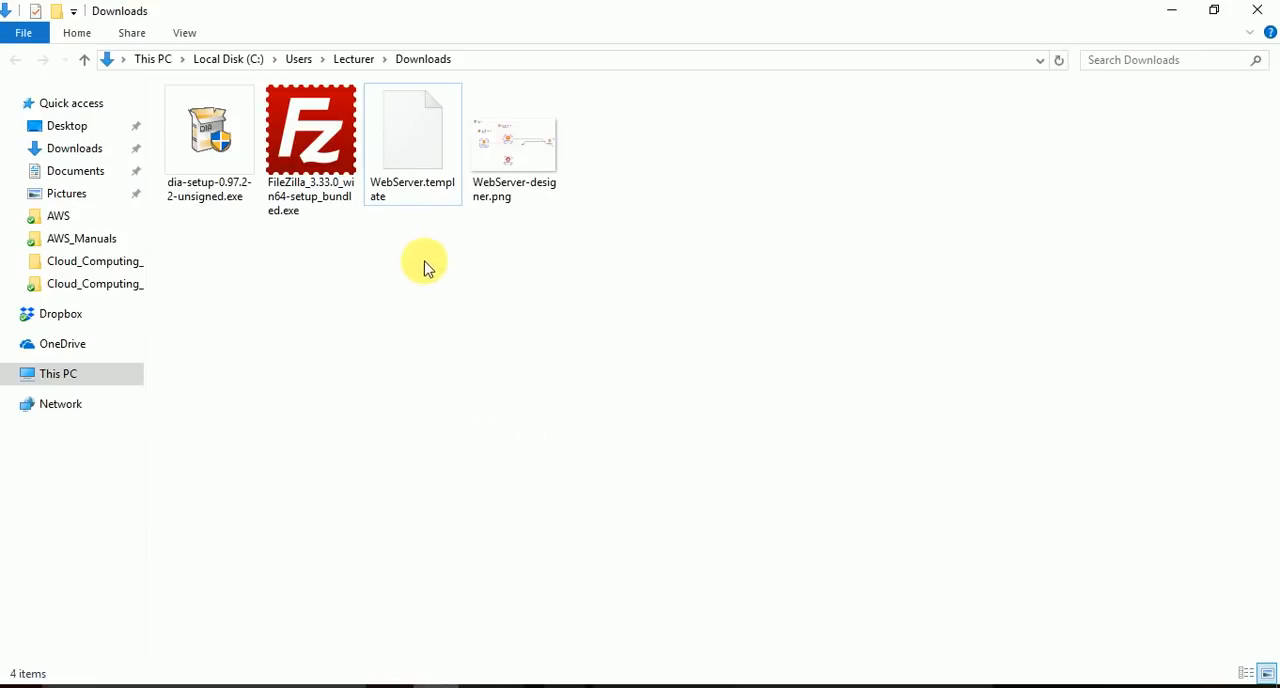
click(526, 160)
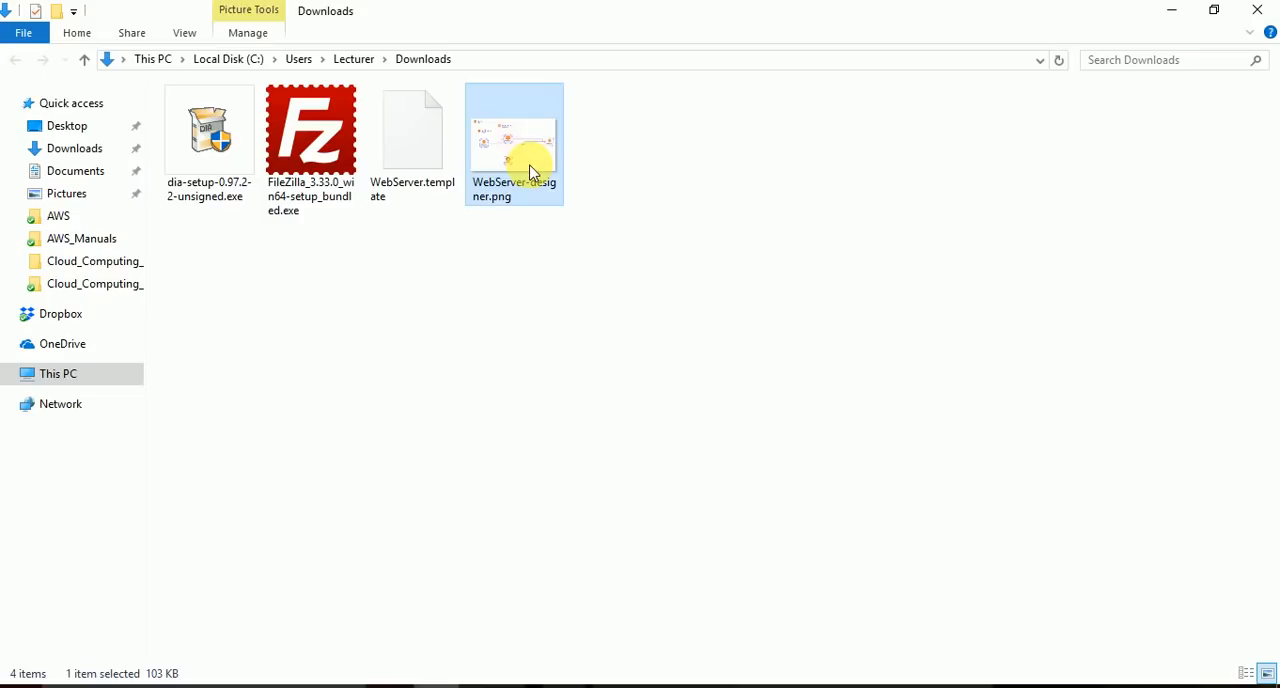
double_click(530, 172)
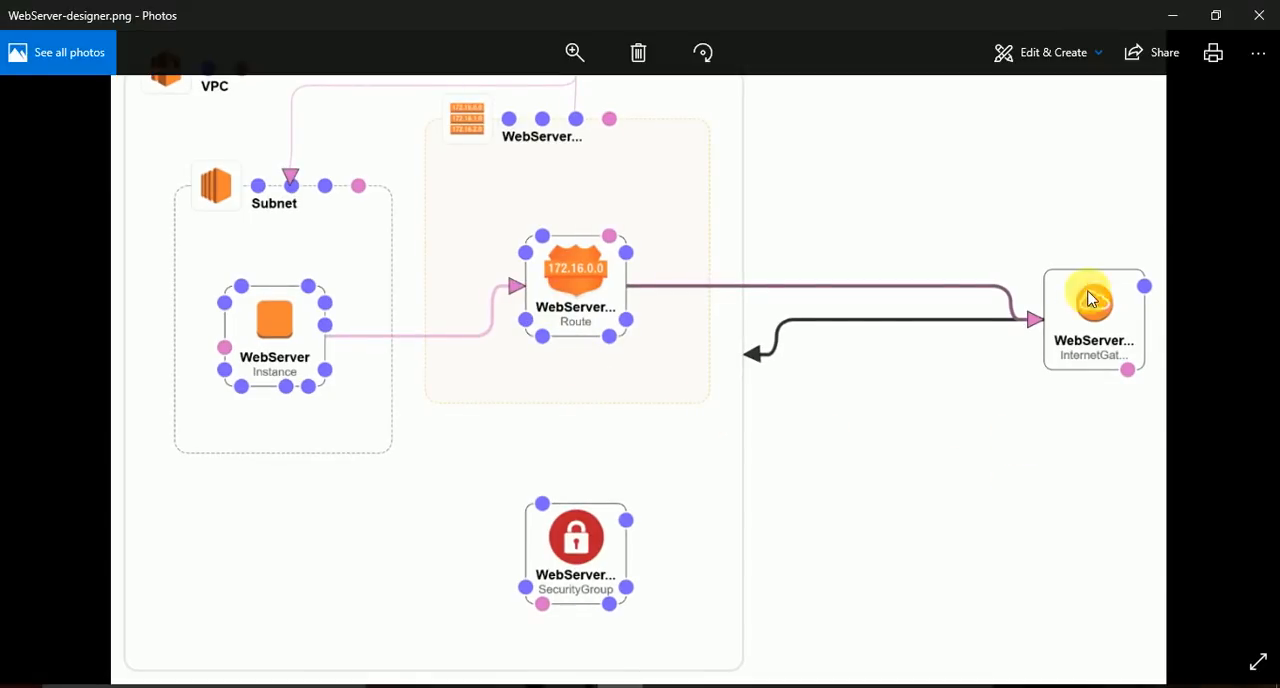
click(1260, 17)
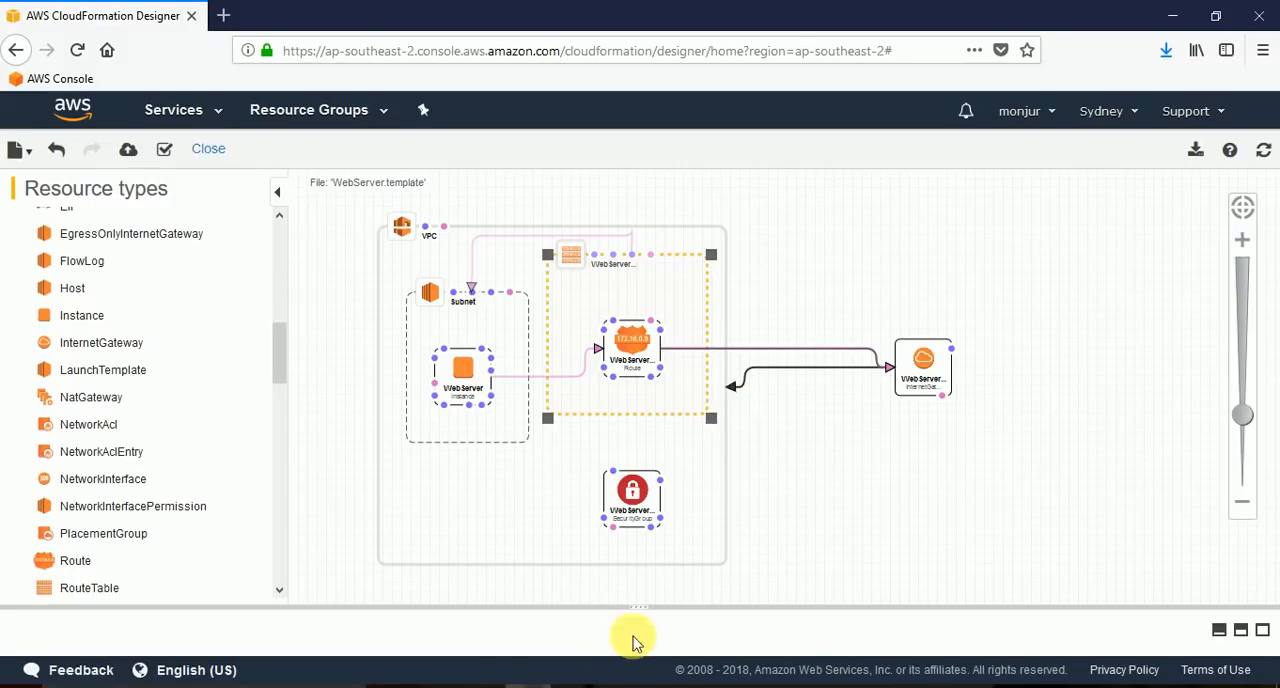
Reopen the template editor below the diagram and adjust its height so both code and diagram are visible.
drag(646, 605, 634, 394)
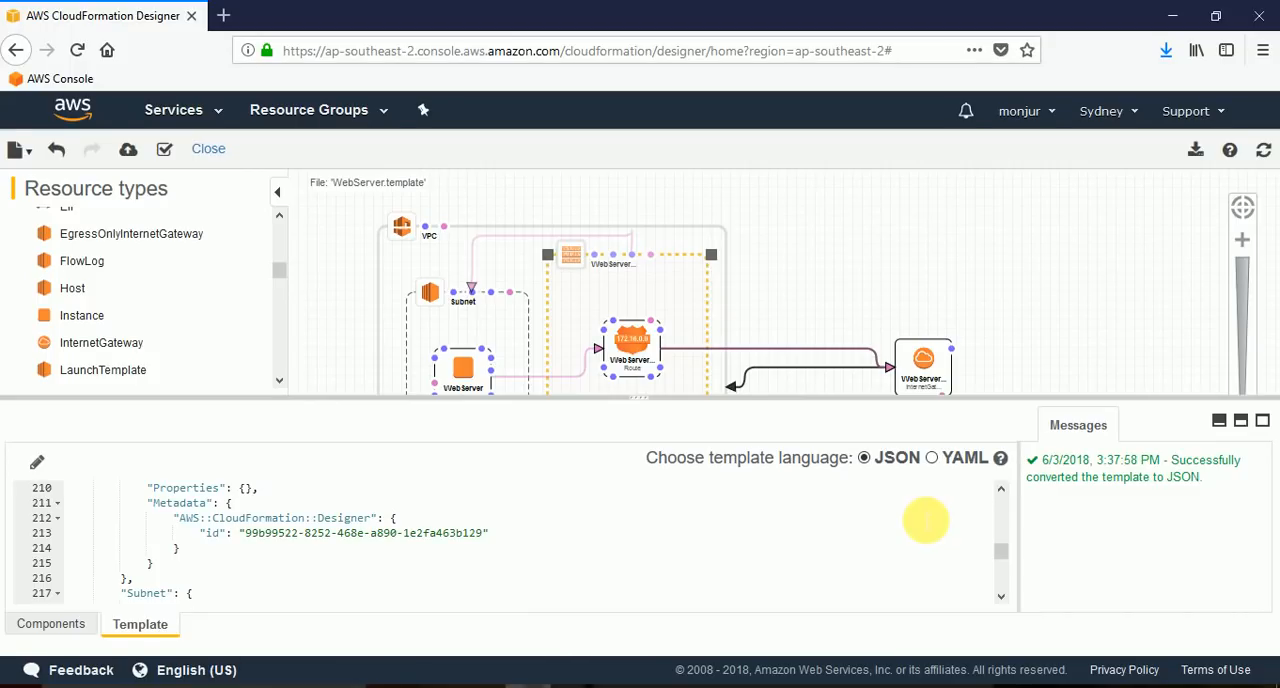
drag(637, 400, 640, 436)
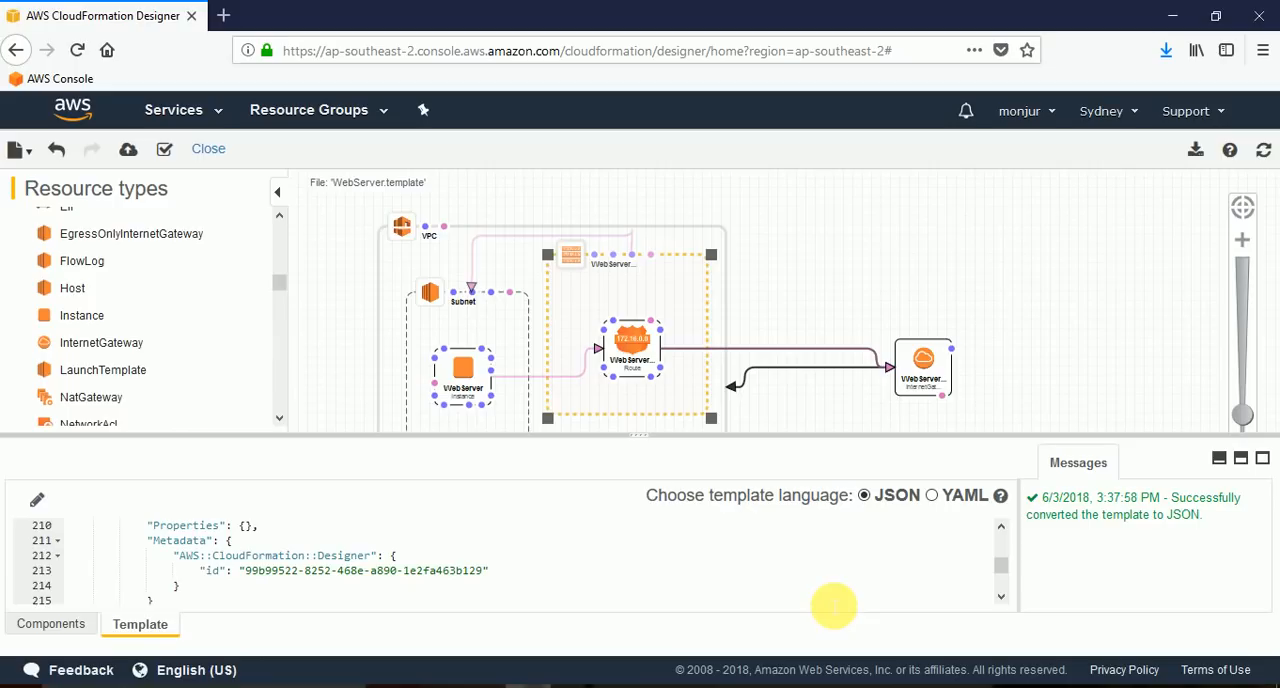